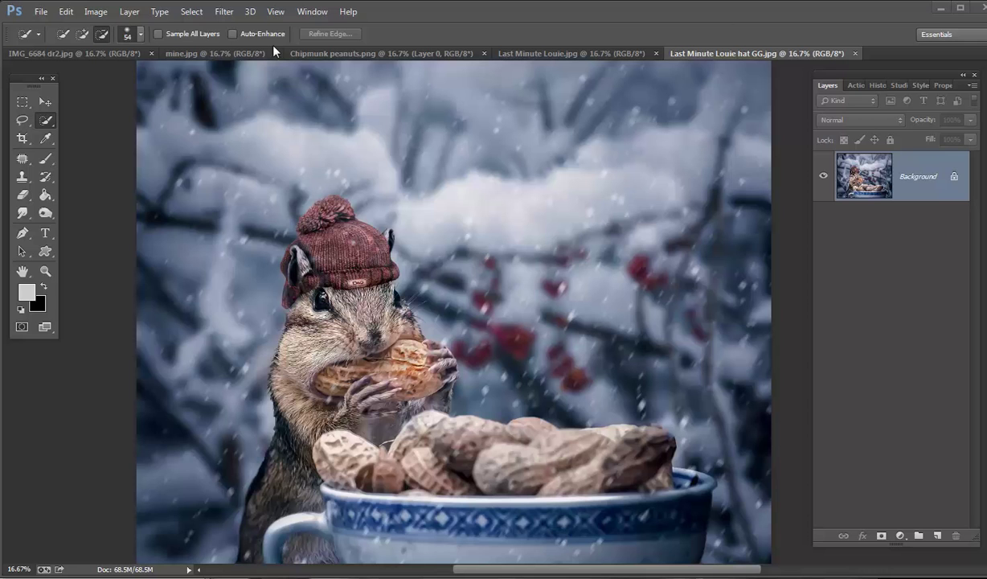
Switch to IMG_6684 dr2.jpg and revert its history to the Open state, removing the existing selection.
{"action": "left_click", "coordinate": [93, 51]}
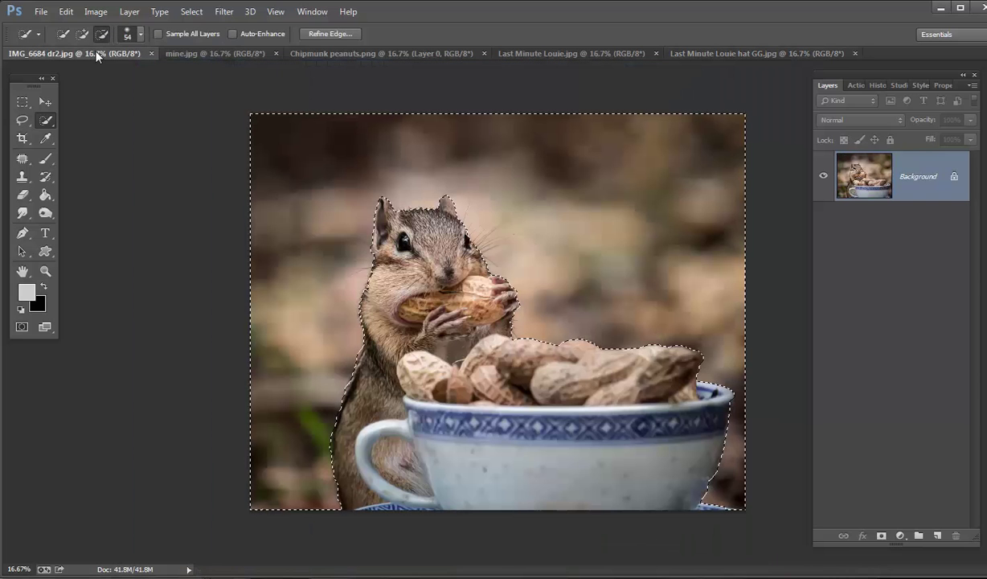
{"action": "left_click", "coordinate": [881, 85]}
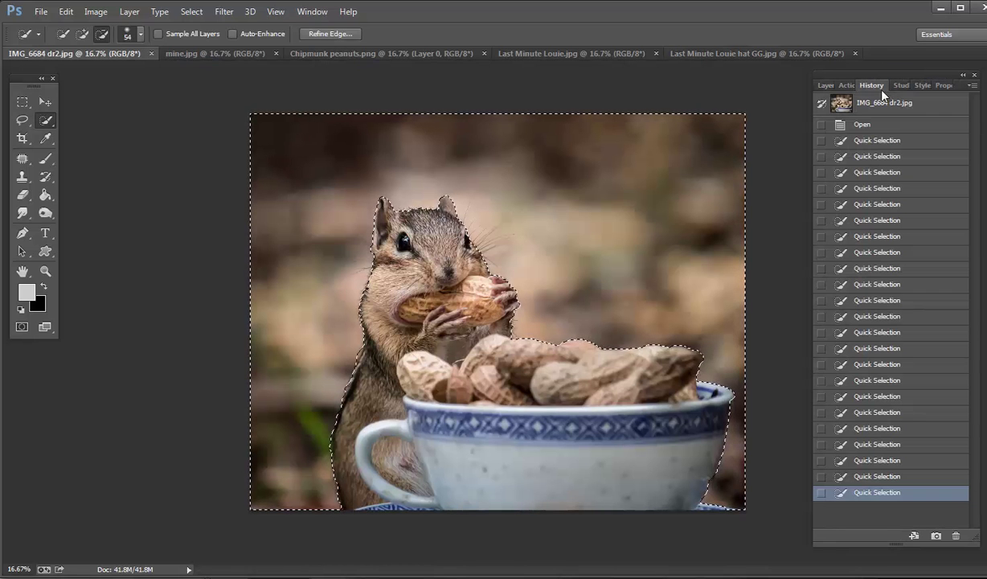
{"action": "left_click", "coordinate": [865, 127]}
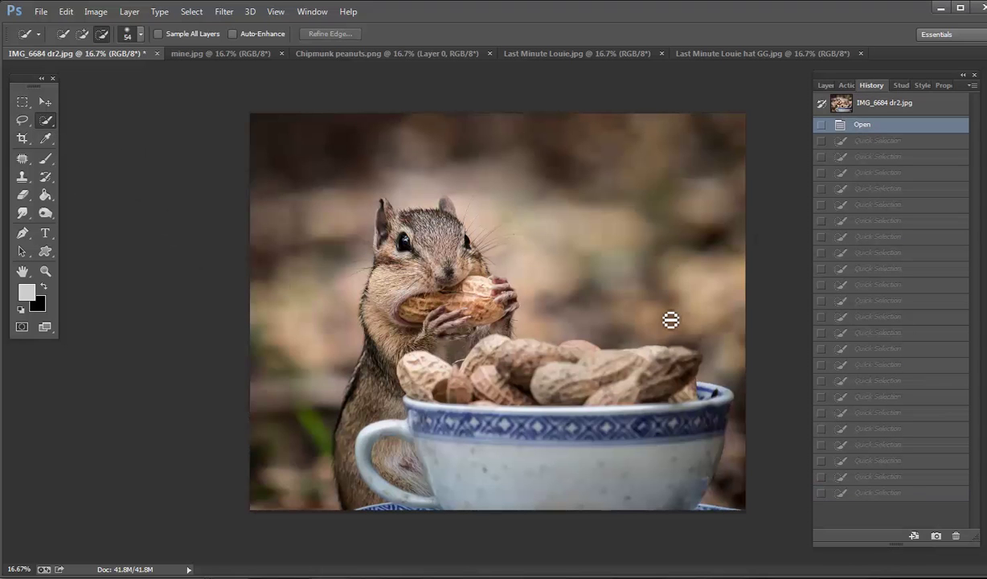
Select the blurred background around the chipmunk and the cup with the Quick Selection tool in add mode.
{"action": "right_click", "coordinate": [46, 123]}
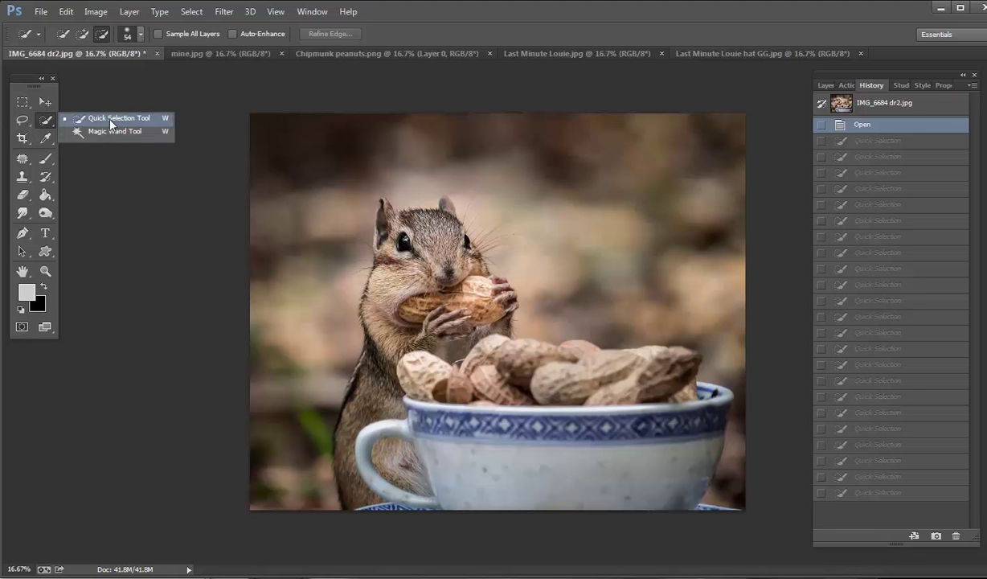
{"action": "left_click", "coordinate": [108, 116]}
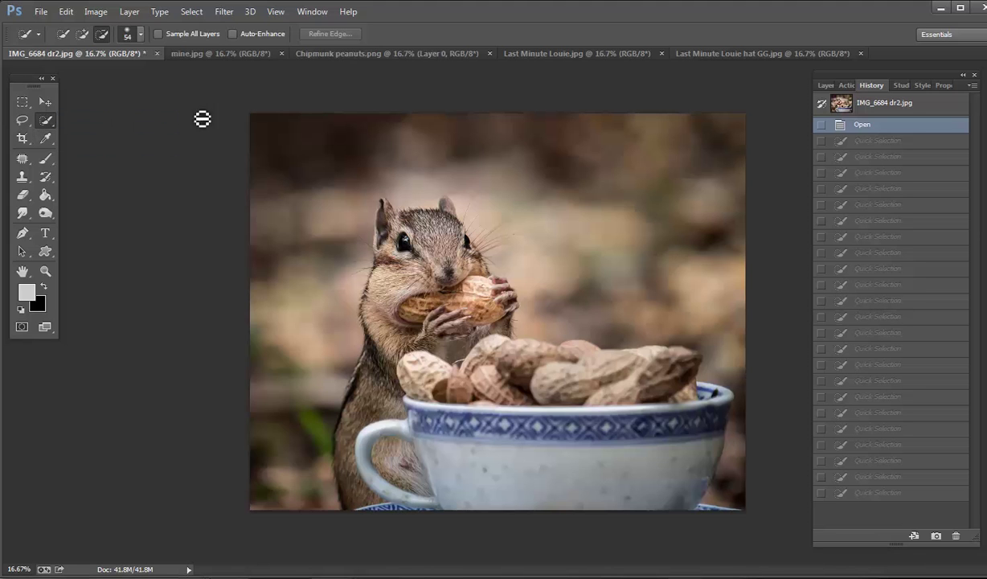
{"action": "left_click", "coordinate": [81, 33]}
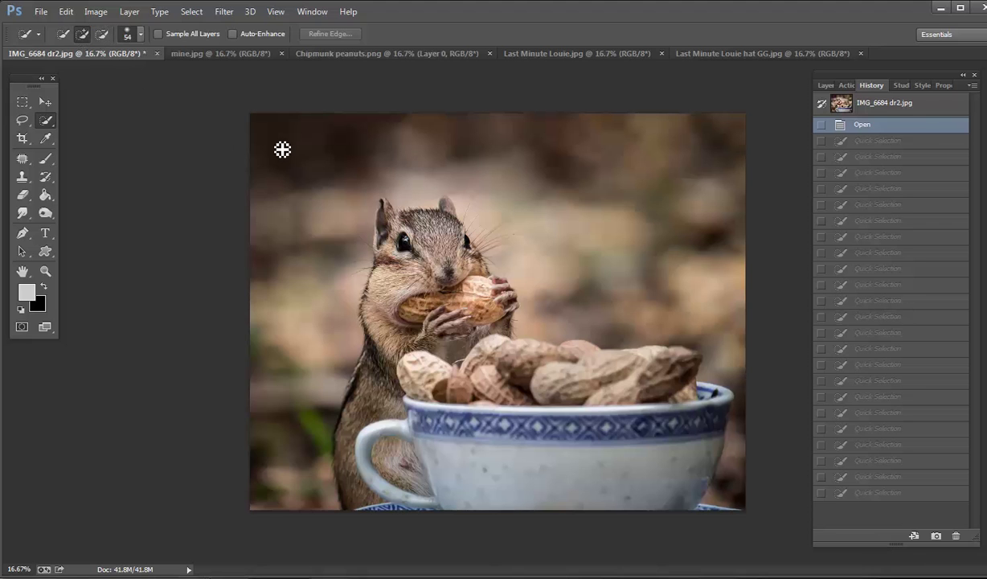
{"action": "mouse_move", "coordinate": [296, 254]}
{"action": "left_mouse_down"}
{"action": "mouse_move", "coordinate": [306, 415]}
{"action": "mouse_move", "coordinate": [295, 469]}
{"action": "mouse_move", "coordinate": [348, 194]}
{"action": "mouse_move", "coordinate": [340, 167]}
{"action": "mouse_move", "coordinate": [418, 197]}
{"action": "mouse_move", "coordinate": [473, 191]}
{"action": "mouse_move", "coordinate": [575, 299]}
{"action": "mouse_move", "coordinate": [713, 333]}
{"action": "mouse_move", "coordinate": [751, 396]}
{"action": "left_mouse_up"}
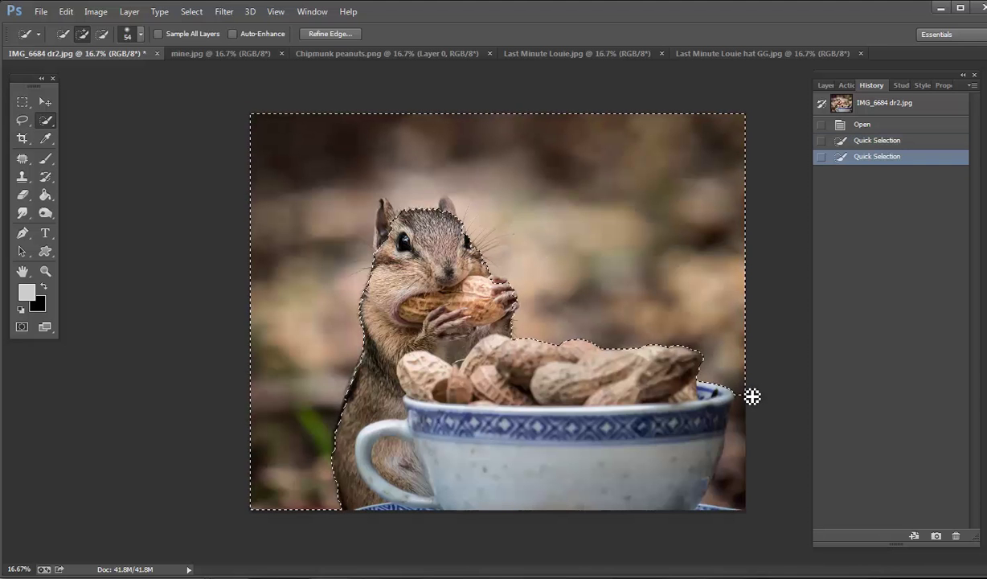
{"action": "left_click_drag", "start_coordinate": [750, 447], "coordinate": [741, 498]}
{"action": "left_click_drag", "start_coordinate": [713, 426], "coordinate": [712, 424]}
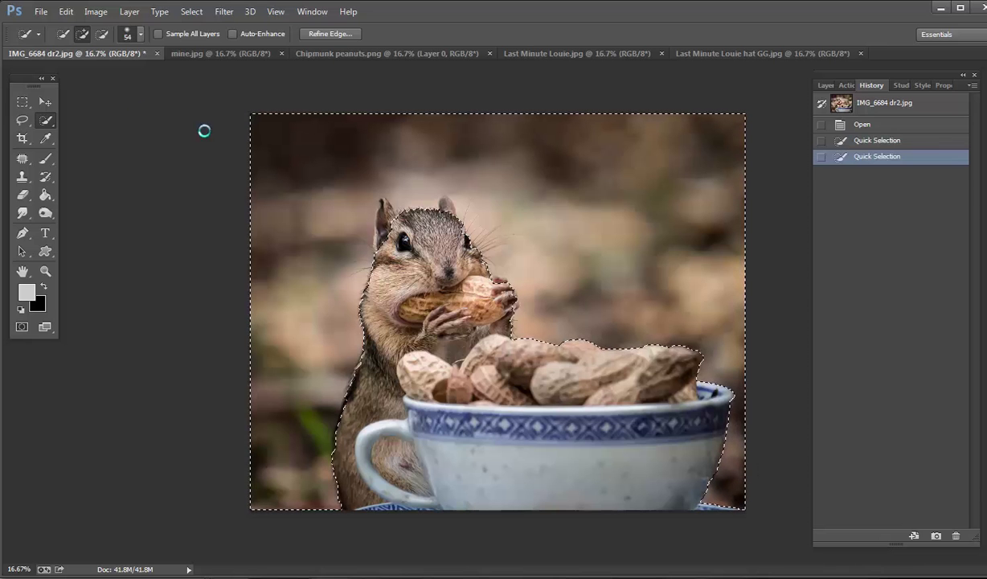
Subtract the chipmunk's ears, right eye, muzzle, paw and left cheek edge from the background selection with the Quick Selection tool.
{"action": "left_click", "coordinate": [102, 34]}
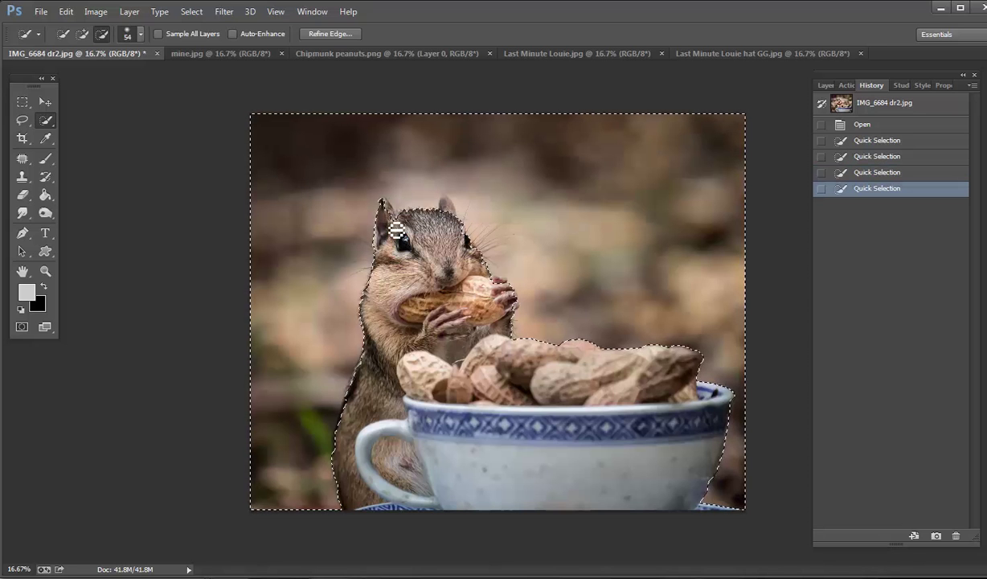
{"action": "left_click_drag", "start_coordinate": [386, 207], "coordinate": [406, 215]}
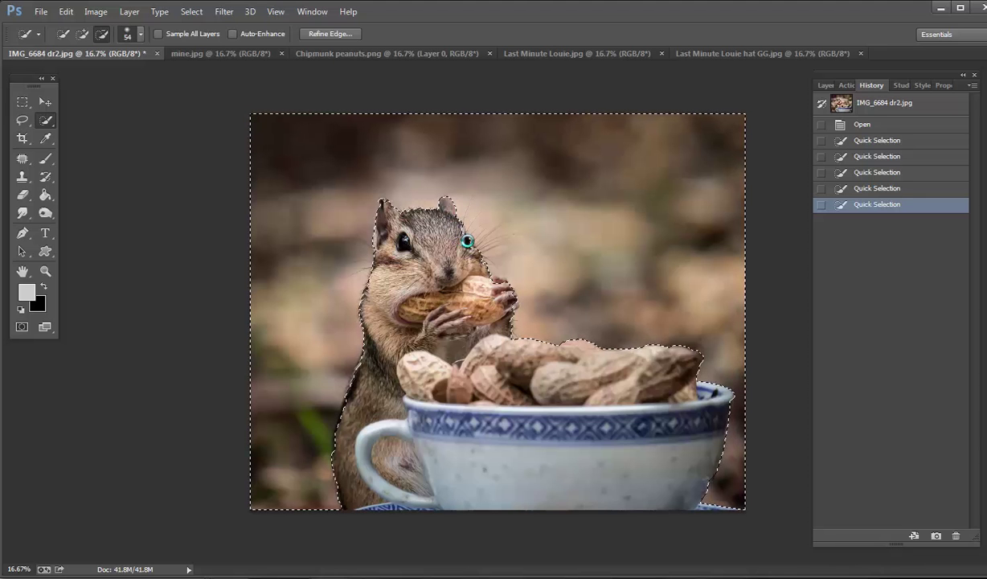
{"action": "left_click_drag", "start_coordinate": [467, 241], "coordinate": [475, 250]}
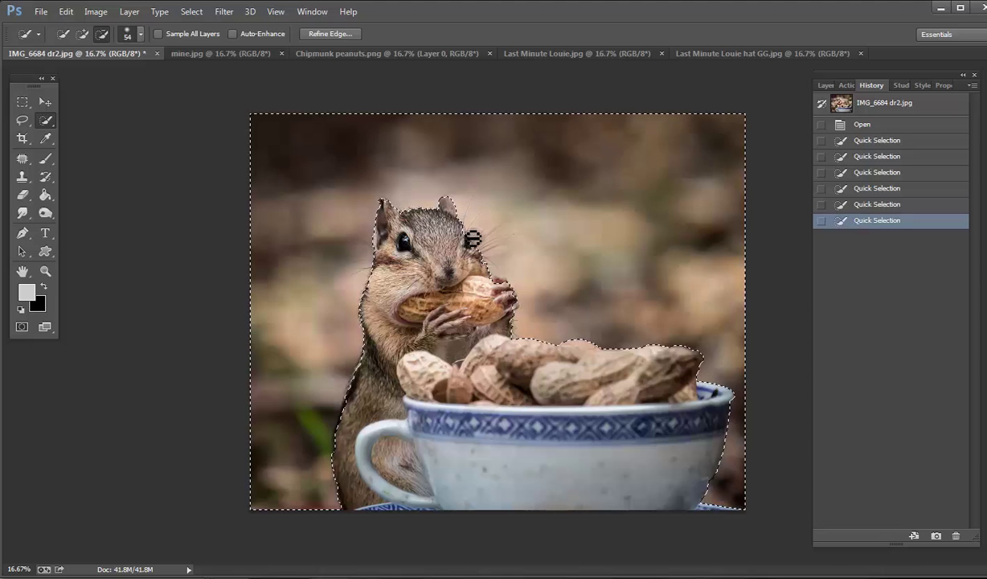
{"action": "left_click_drag", "start_coordinate": [474, 248], "coordinate": [490, 273]}
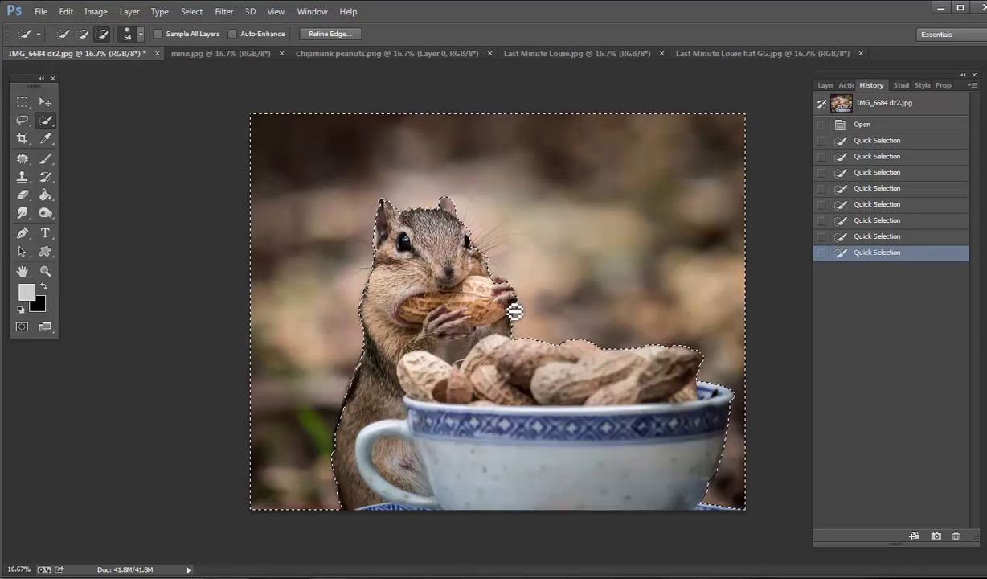
{"action": "left_click_drag", "start_coordinate": [511, 295], "coordinate": [500, 296]}
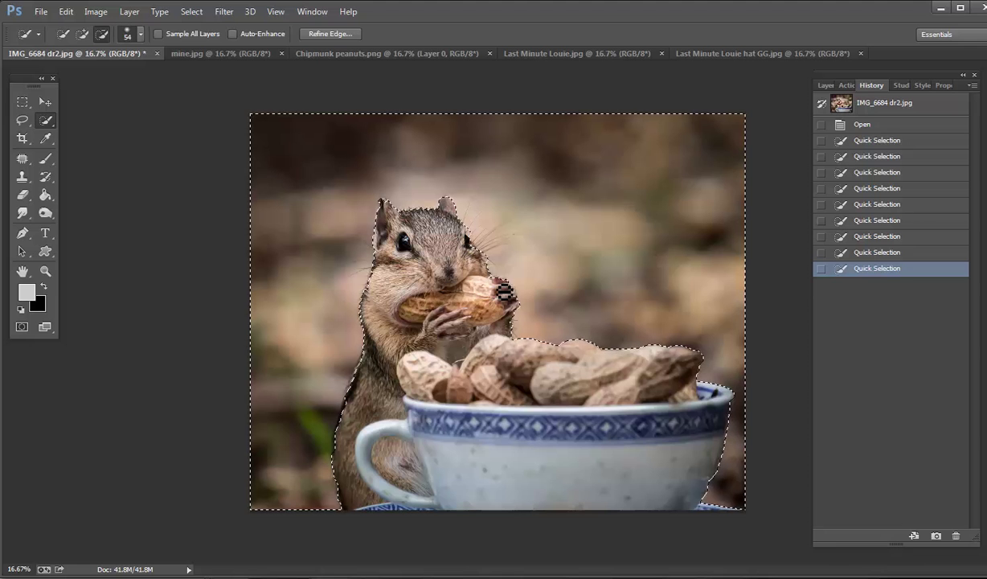
{"action": "left_click_drag", "start_coordinate": [504, 293], "coordinate": [510, 306]}
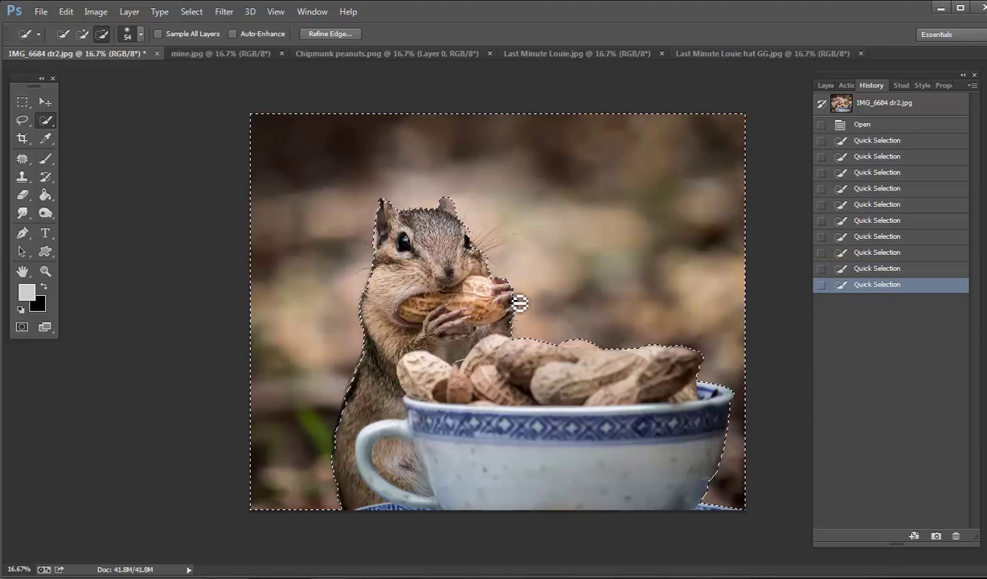
{"action": "left_click_drag", "start_coordinate": [350, 284], "coordinate": [426, 312]}
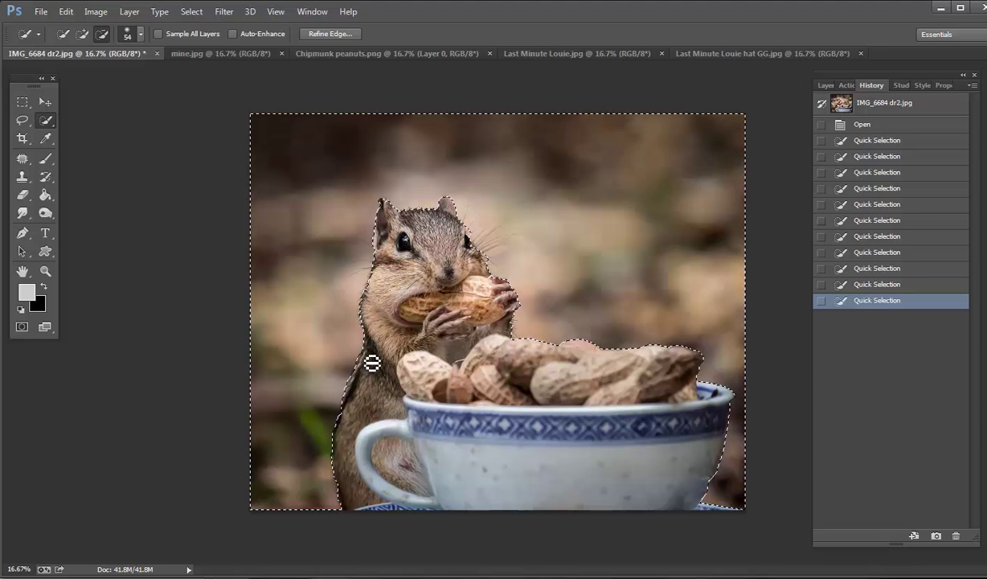
{"action": "left_click", "coordinate": [364, 307], "text": "alt"}
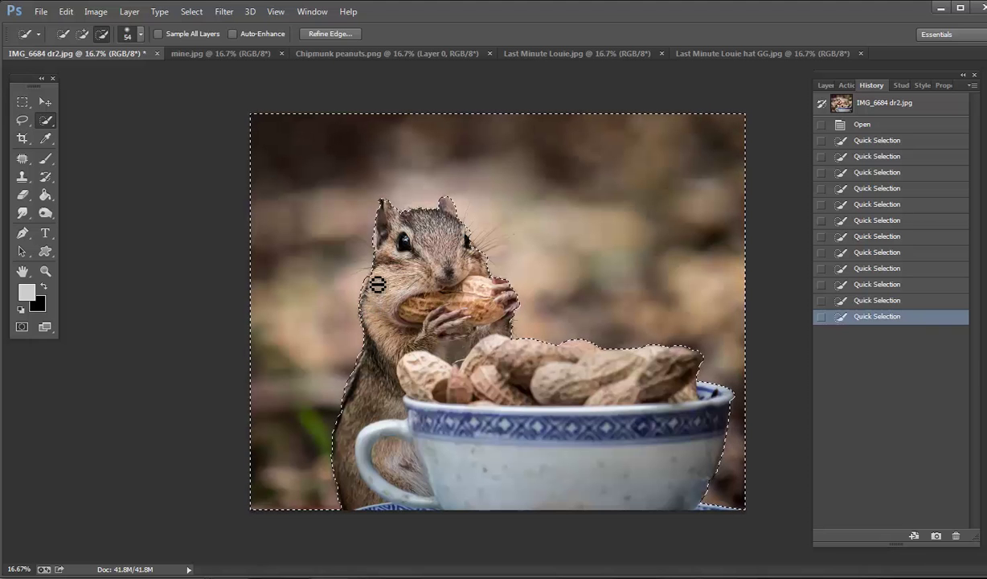
{"action": "left_click", "coordinate": [380, 276]}
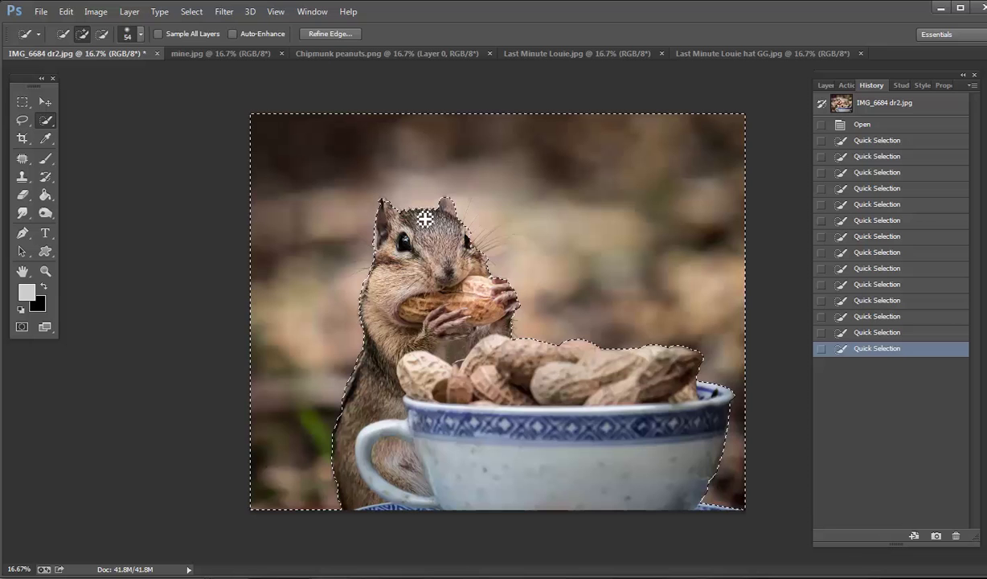
Invert the selection and turn on Decontaminate Colors at 50% in Refine Edge, with output to a new layer with layer mask.
{"action": "left_click", "coordinate": [193, 14]}
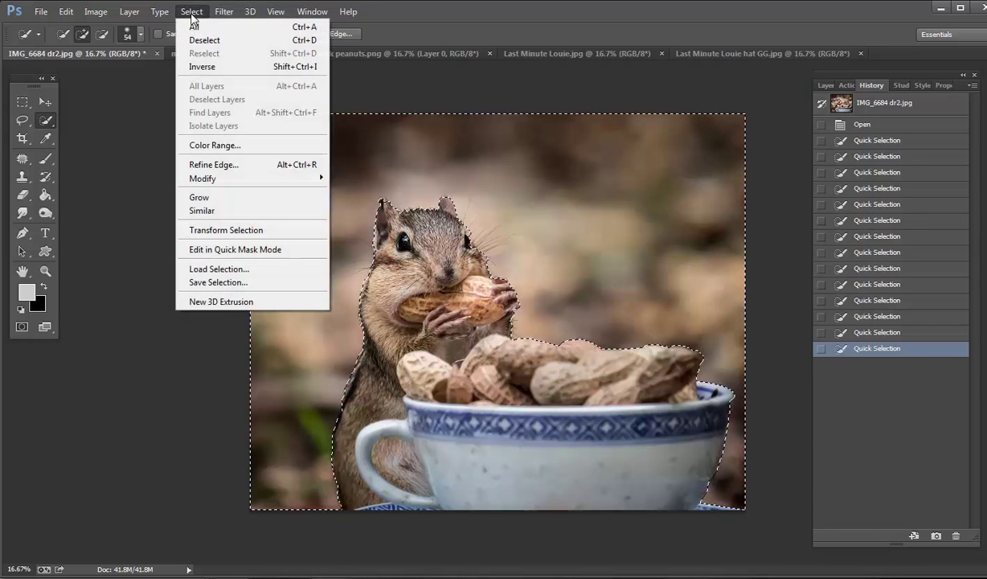
{"action": "left_click", "coordinate": [197, 67]}
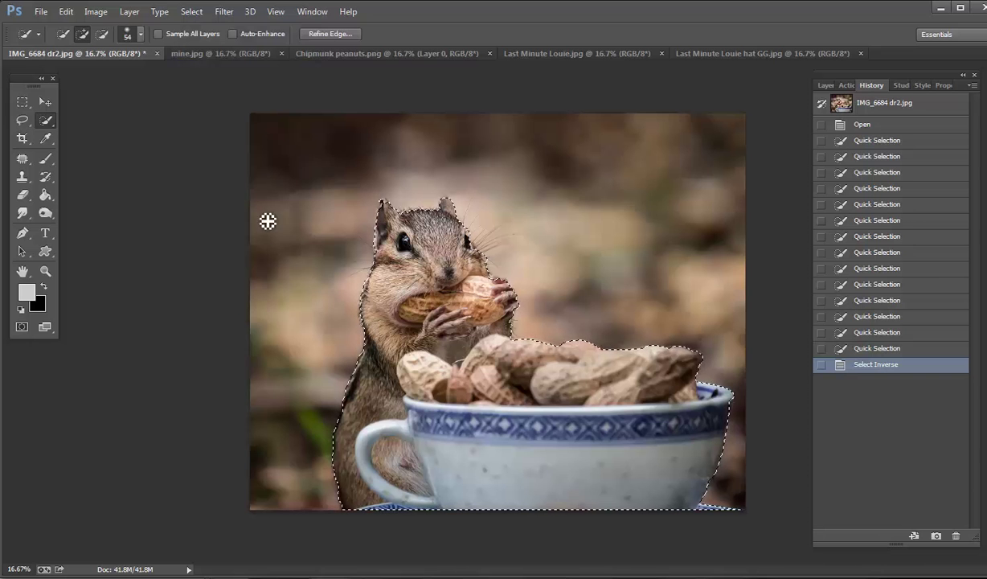
{"action": "left_click", "coordinate": [330, 34]}
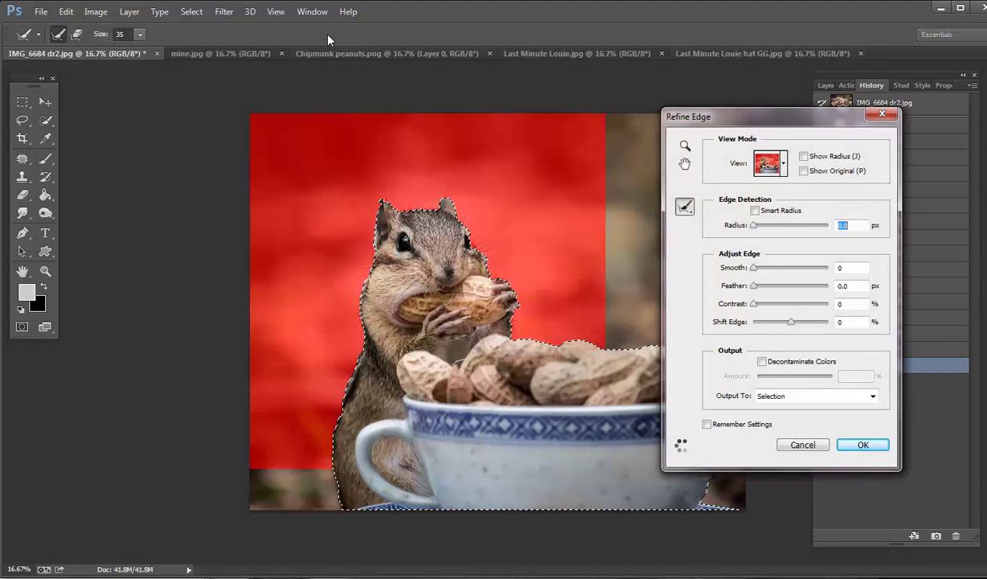
{"action": "left_click", "coordinate": [762, 363]}
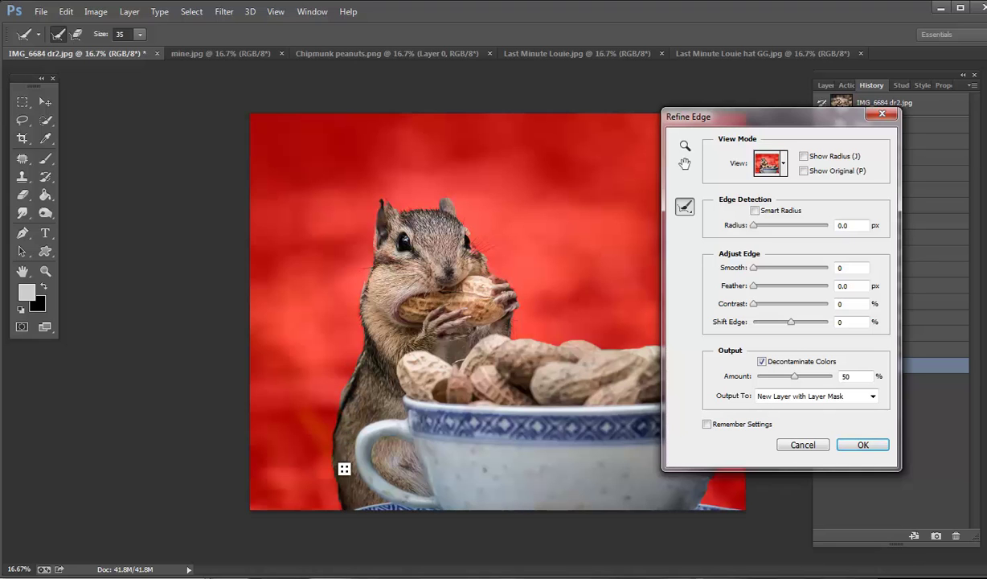
Brush over the fur edges on the chipmunk's back, right cheek and left ear with the Refine Radius tool and apply Refine Edge.
{"action": "mouse_move", "coordinate": [347, 505]}
{"action": "left_mouse_down"}
{"action": "mouse_move", "coordinate": [332, 464]}
{"action": "mouse_move", "coordinate": [360, 450]}
{"action": "left_mouse_up"}
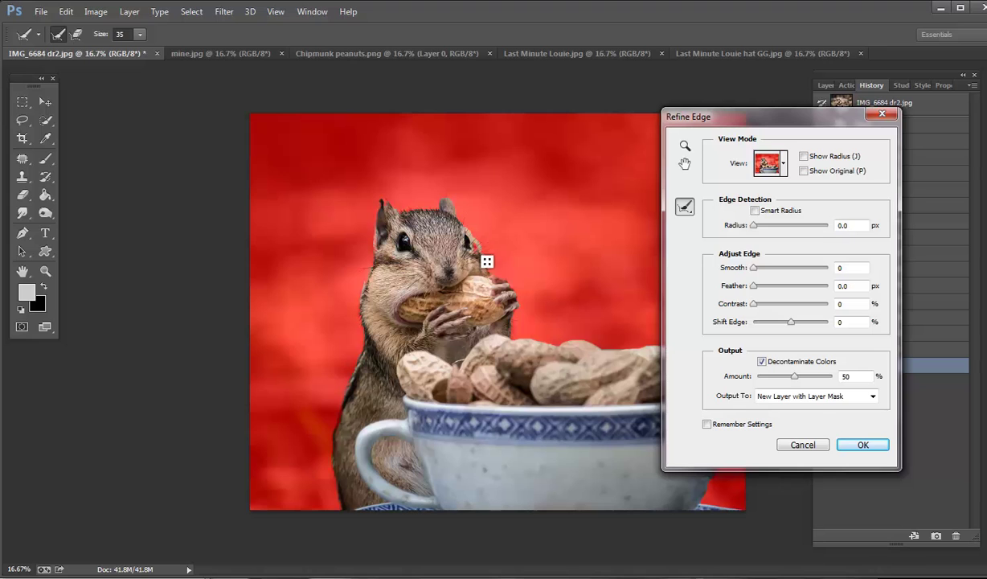
{"action": "left_click_drag", "start_coordinate": [479, 250], "coordinate": [472, 262]}
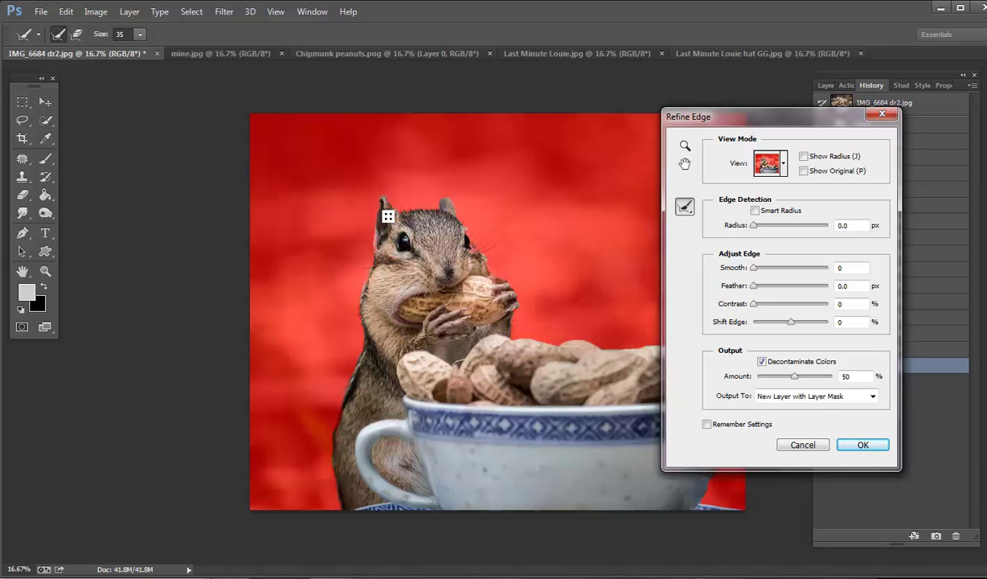
{"action": "left_click_drag", "start_coordinate": [388, 227], "coordinate": [403, 273]}
{"action": "left_click", "coordinate": [860, 446]}
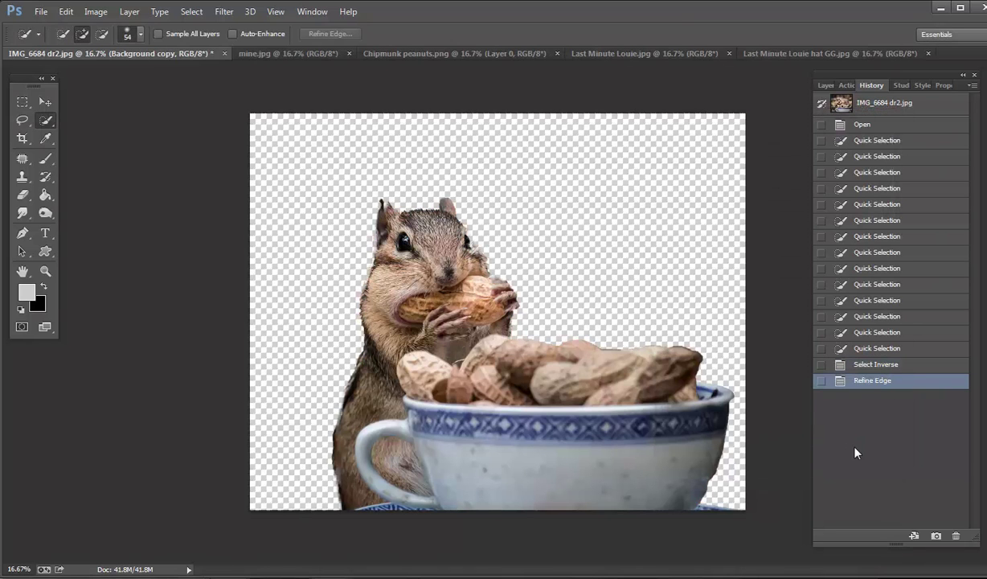
Show the original Background layer and hide it again to compare it with the masked cutout.
{"action": "left_click", "coordinate": [825, 86]}
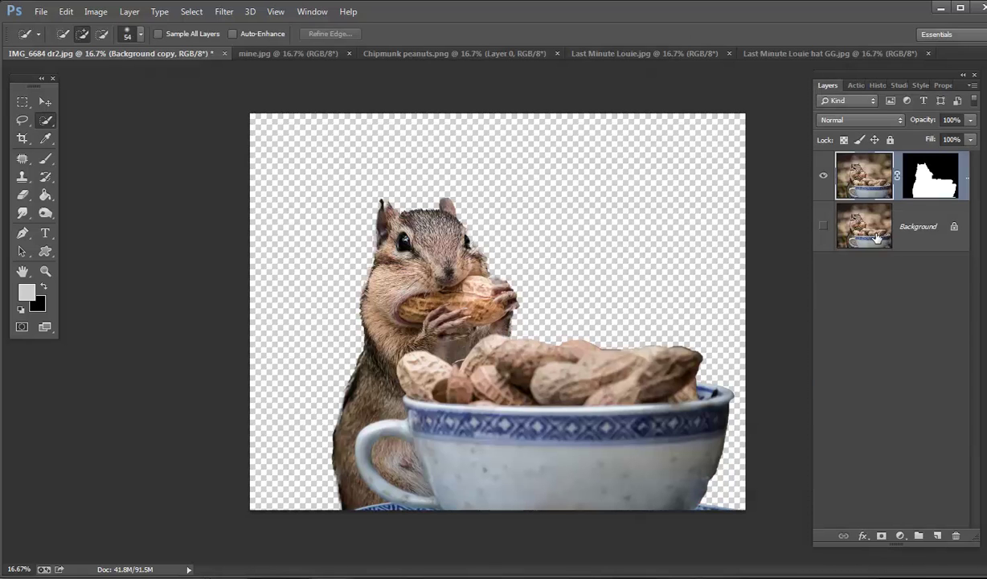
{"action": "left_click", "coordinate": [824, 227]}
{"action": "left_click", "coordinate": [824, 227]}
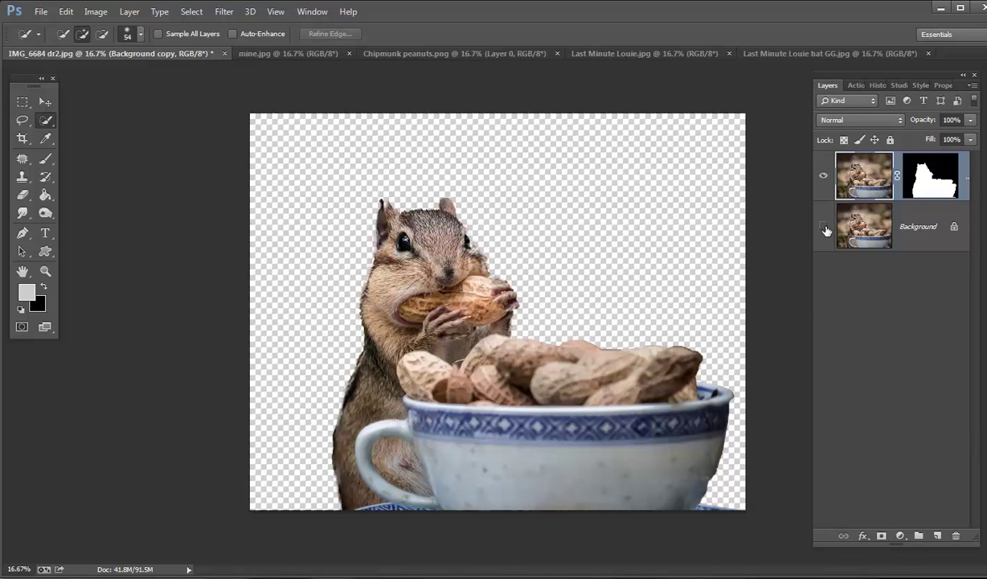
Set up the Brush tool with a hard round tip at 100% hardness for close-up work on the chipmunk's head.
{"action": "left_click", "coordinate": [46, 272]}
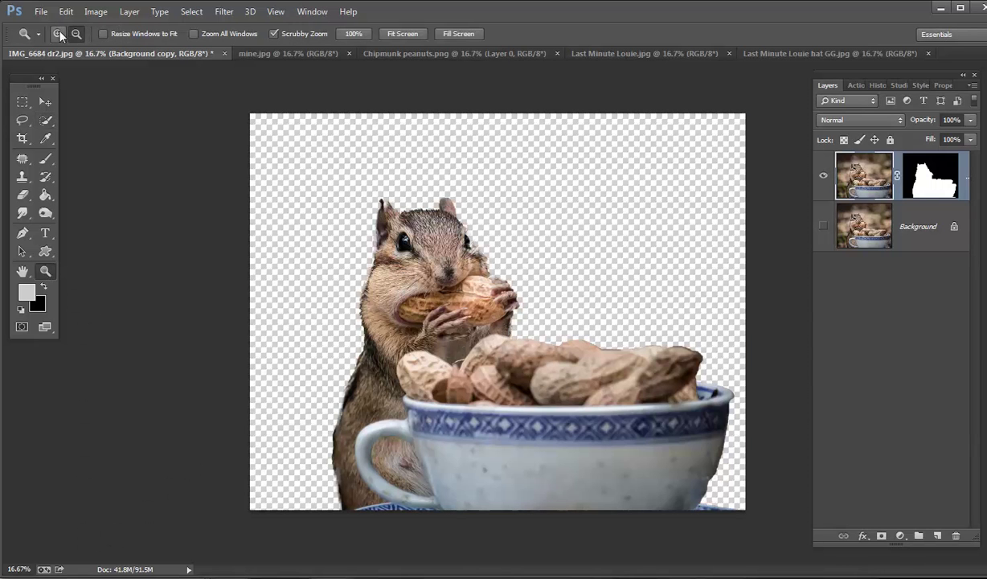
{"action": "left_click", "coordinate": [144, 186]}
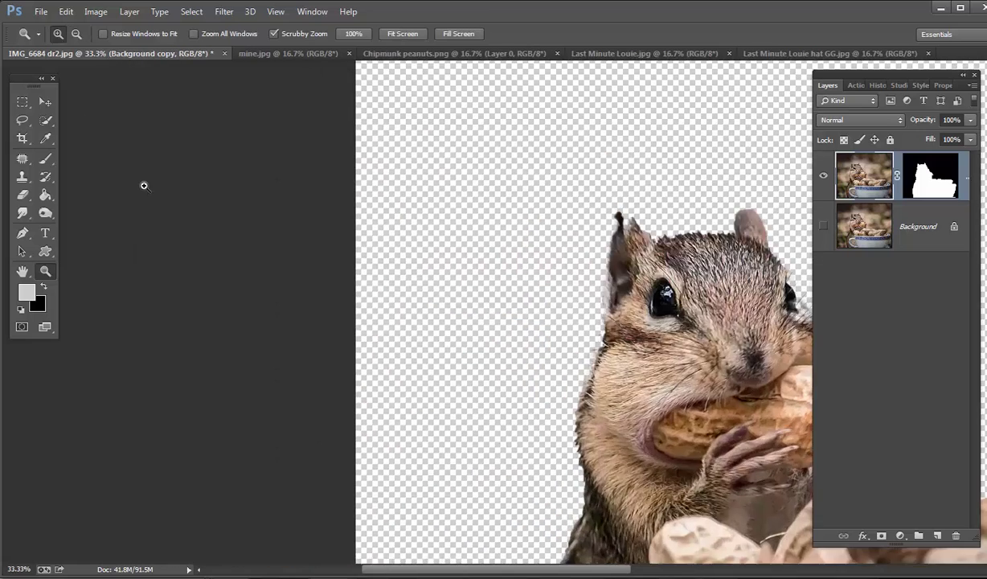
{"action": "left_click", "coordinate": [143, 185]}
{"action": "mouse_move", "coordinate": [375, 573]}
{"action": "left_mouse_down"}
{"action": "mouse_move", "coordinate": [514, 573]}
{"action": "mouse_move", "coordinate": [501, 569]}
{"action": "left_mouse_up"}
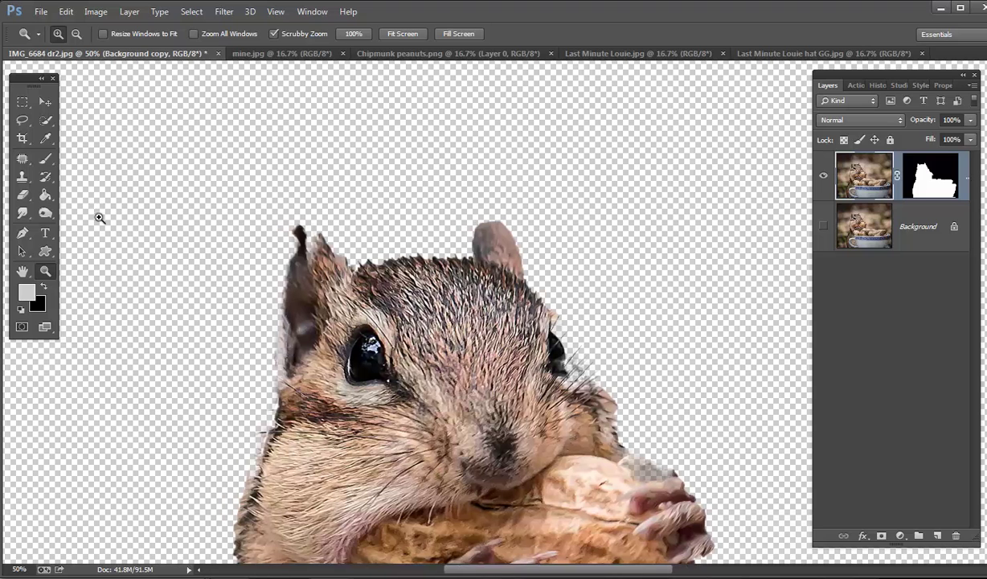
{"action": "left_click", "coordinate": [45, 157]}
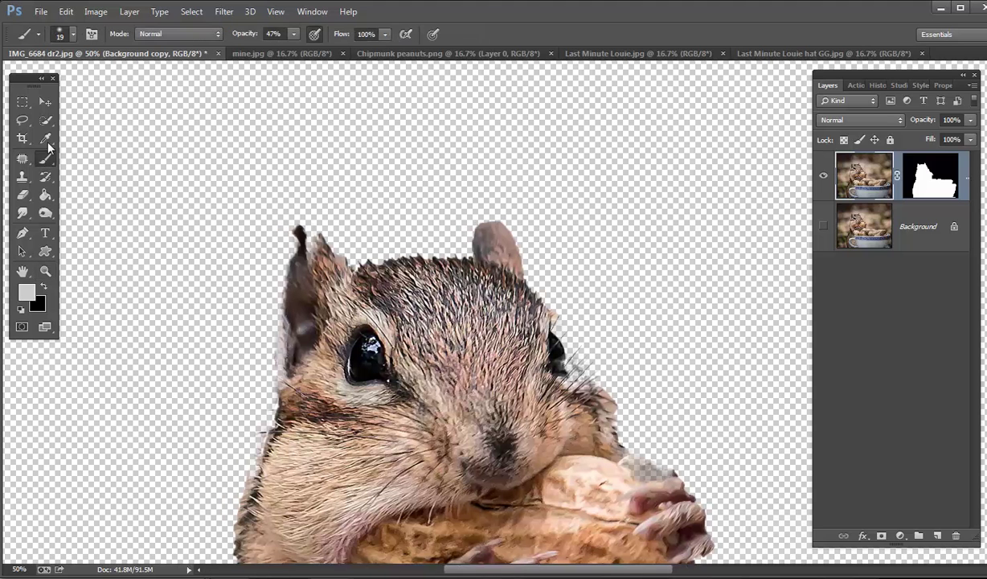
{"action": "left_click", "coordinate": [71, 34]}
{"action": "left_click", "coordinate": [98, 145]}
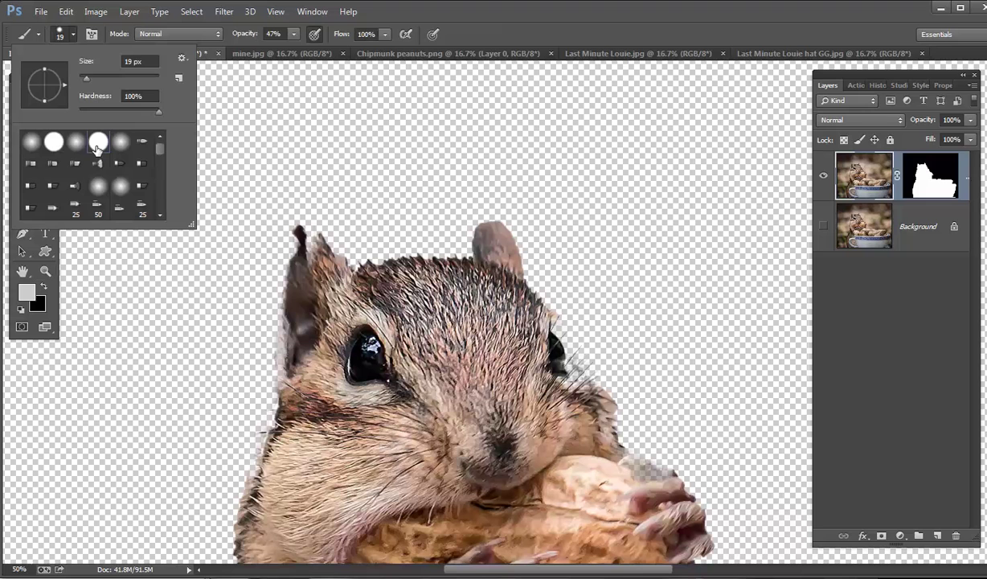
Set the brush size to 71 px and its opacity to 100%.
{"action": "left_click", "coordinate": [294, 37]}
{"action": "left_click_drag", "start_coordinate": [287, 54], "coordinate": [271, 53]}
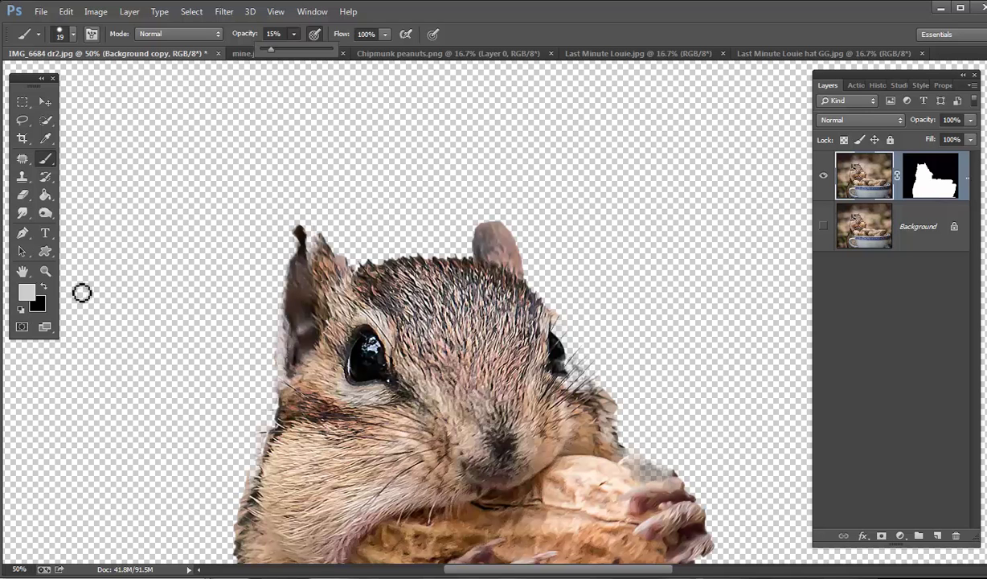
{"action": "left_click", "coordinate": [73, 37]}
{"action": "left_click", "coordinate": [73, 37]}
{"action": "left_click_drag", "start_coordinate": [83, 77], "coordinate": [107, 77]}
{"action": "left_click", "coordinate": [291, 36]}
{"action": "left_click_drag", "start_coordinate": [289, 48], "coordinate": [361, 55]}
{"action": "left_click", "coordinate": [540, 336]}
{"action": "left_click_drag", "start_coordinate": [542, 334], "coordinate": [541, 339]}
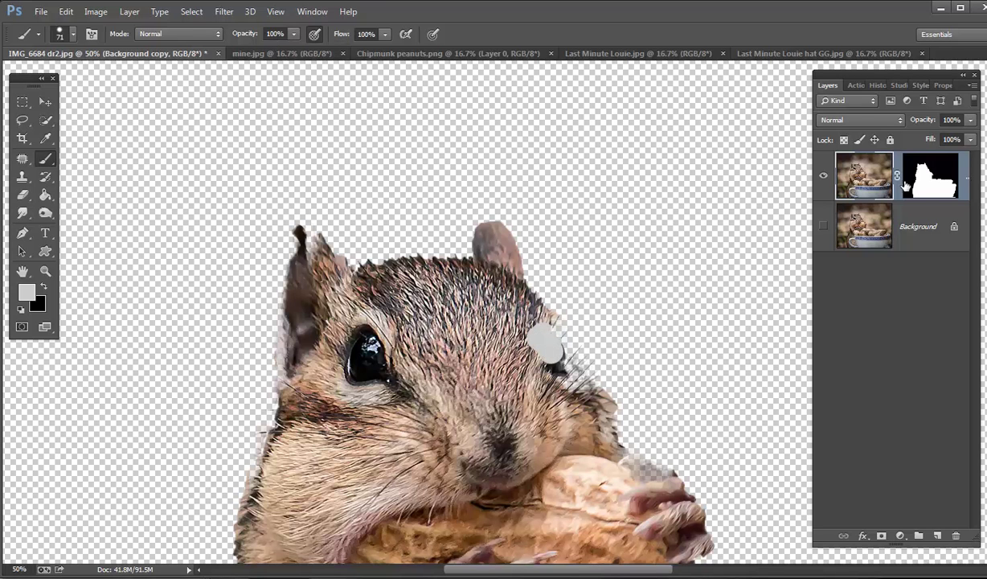
{"action": "left_click", "coordinate": [66, 12]}
{"action": "left_click", "coordinate": [77, 27]}
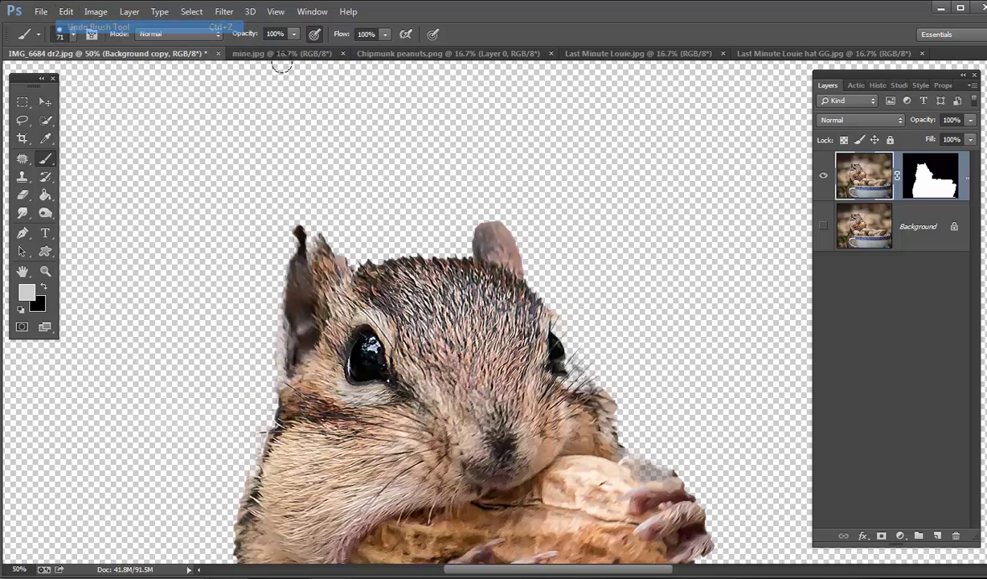
Target the Background copy's layer mask, reset the colours to default and paint black at the head's edge above the right eye.
{"action": "left_click", "coordinate": [933, 187]}
{"action": "key", "text": "d"}
{"action": "left_click_drag", "start_coordinate": [532, 312], "coordinate": [547, 325]}
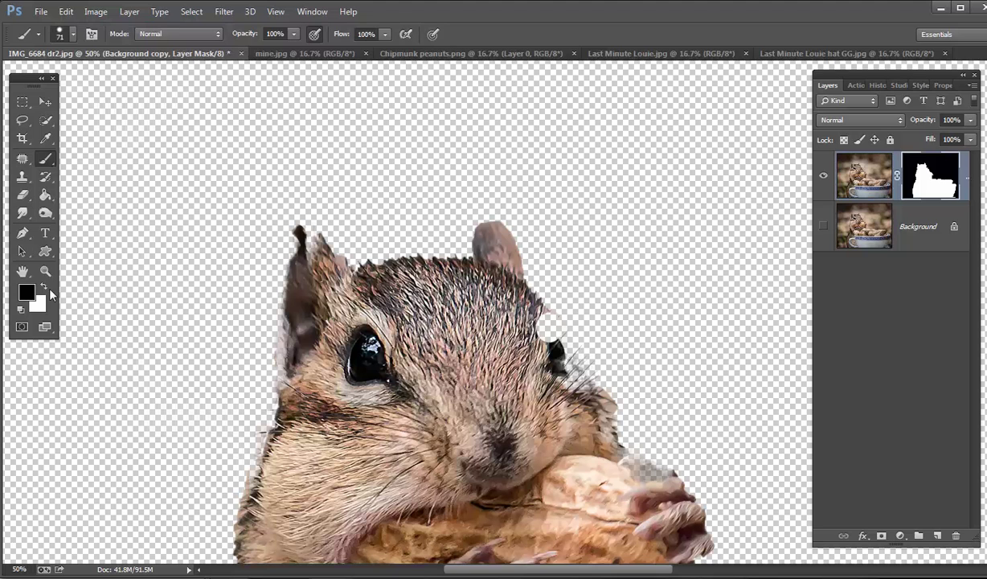
Paint white on the layer mask to restore the head's edge by the right eye, the right cheek and the upper paw.
{"action": "left_click", "coordinate": [44, 287]}
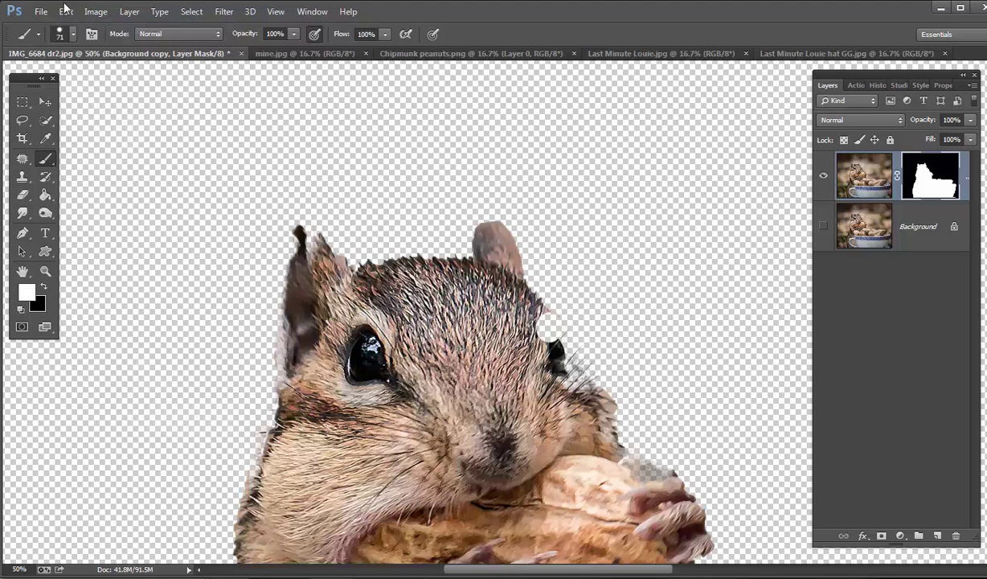
{"action": "left_click", "coordinate": [65, 11]}
{"action": "left_click", "coordinate": [76, 28]}
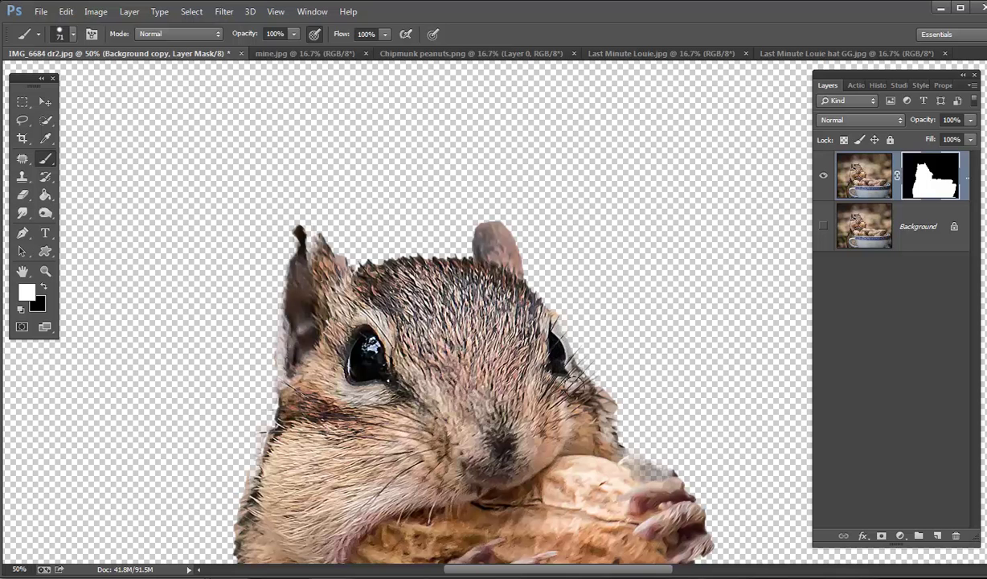
{"action": "mouse_move", "coordinate": [579, 395]}
{"action": "left_mouse_down"}
{"action": "mouse_move", "coordinate": [608, 467]}
{"action": "mouse_move", "coordinate": [673, 487]}
{"action": "mouse_move", "coordinate": [666, 477]}
{"action": "mouse_move", "coordinate": [633, 472]}
{"action": "mouse_move", "coordinate": [667, 483]}
{"action": "mouse_move", "coordinate": [679, 503]}
{"action": "mouse_move", "coordinate": [672, 511]}
{"action": "mouse_move", "coordinate": [645, 481]}
{"action": "mouse_move", "coordinate": [656, 520]}
{"action": "mouse_move", "coordinate": [624, 495]}
{"action": "mouse_move", "coordinate": [615, 464]}
{"action": "mouse_move", "coordinate": [649, 466]}
{"action": "left_mouse_up"}
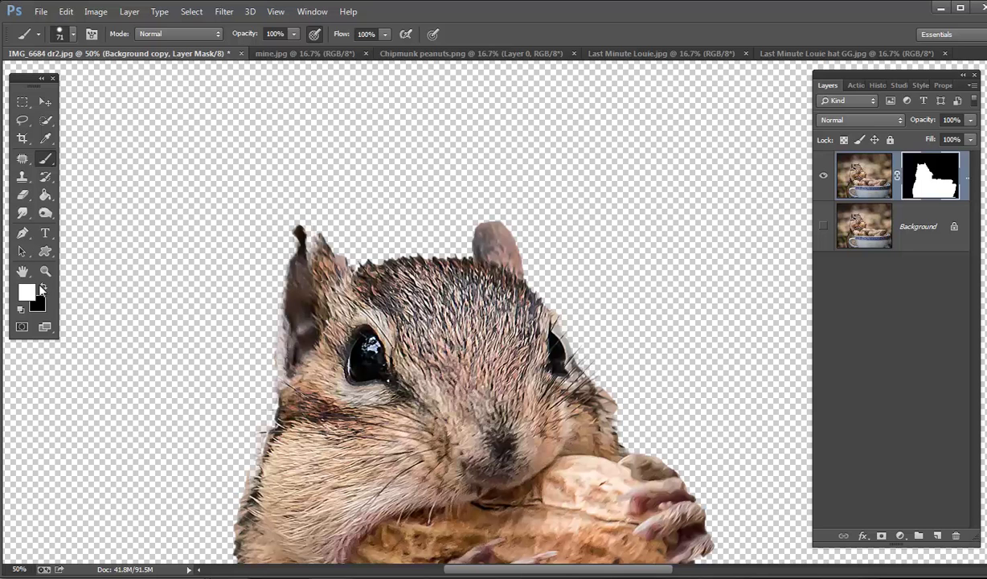
Restore the missing tip and inner edge of the left ear by painting white on the mask.
{"action": "left_click", "coordinate": [43, 286]}
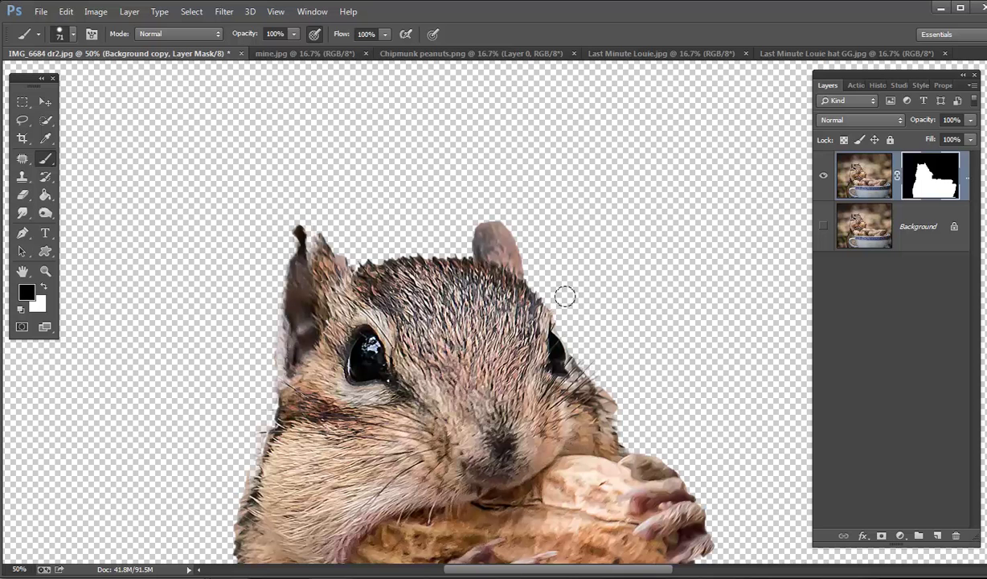
{"action": "left_click", "coordinate": [42, 287]}
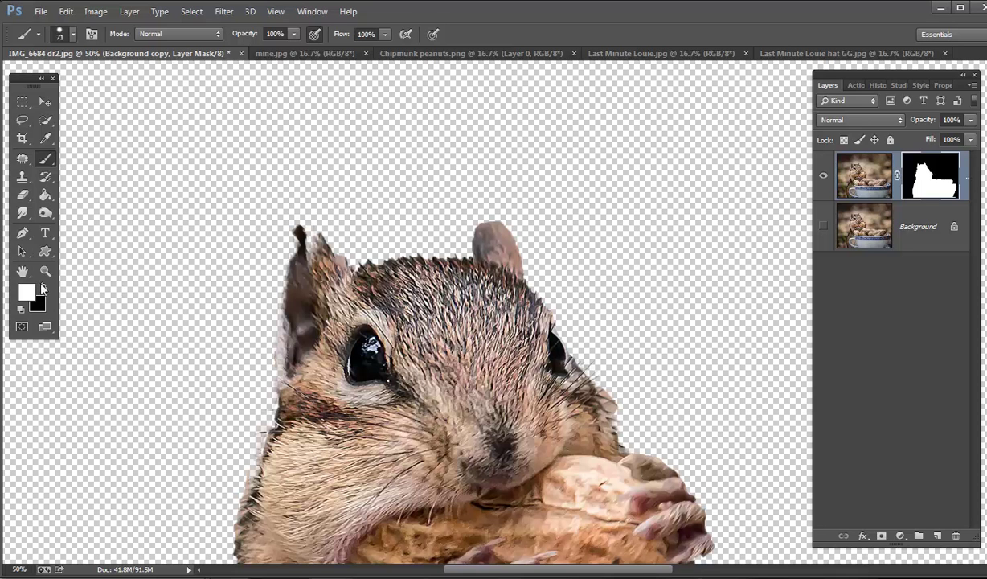
{"action": "mouse_move", "coordinate": [304, 252]}
{"action": "left_mouse_down"}
{"action": "mouse_move", "coordinate": [287, 218]}
{"action": "mouse_move", "coordinate": [321, 259]}
{"action": "mouse_move", "coordinate": [349, 270]}
{"action": "left_mouse_up"}
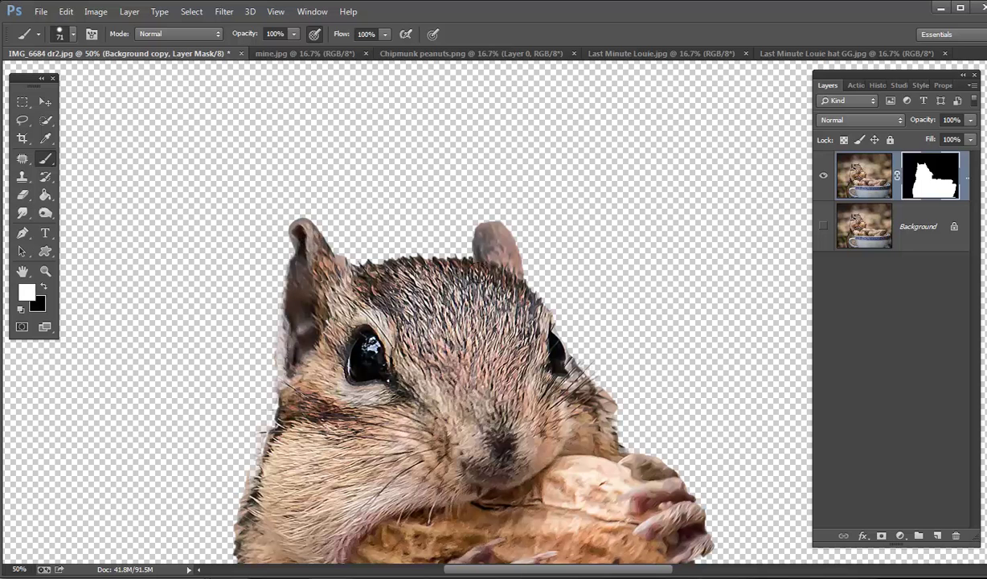
Extend the right ear's outline with white on the mask, and trim the excess around it and beside the left ear with black.
{"action": "mouse_move", "coordinate": [490, 250]}
{"action": "left_mouse_down"}
{"action": "mouse_move", "coordinate": [475, 193]}
{"action": "mouse_move", "coordinate": [479, 231]}
{"action": "mouse_move", "coordinate": [479, 213]}
{"action": "mouse_move", "coordinate": [499, 222]}
{"action": "mouse_move", "coordinate": [513, 268]}
{"action": "left_mouse_up"}
{"action": "left_click", "coordinate": [44, 287]}
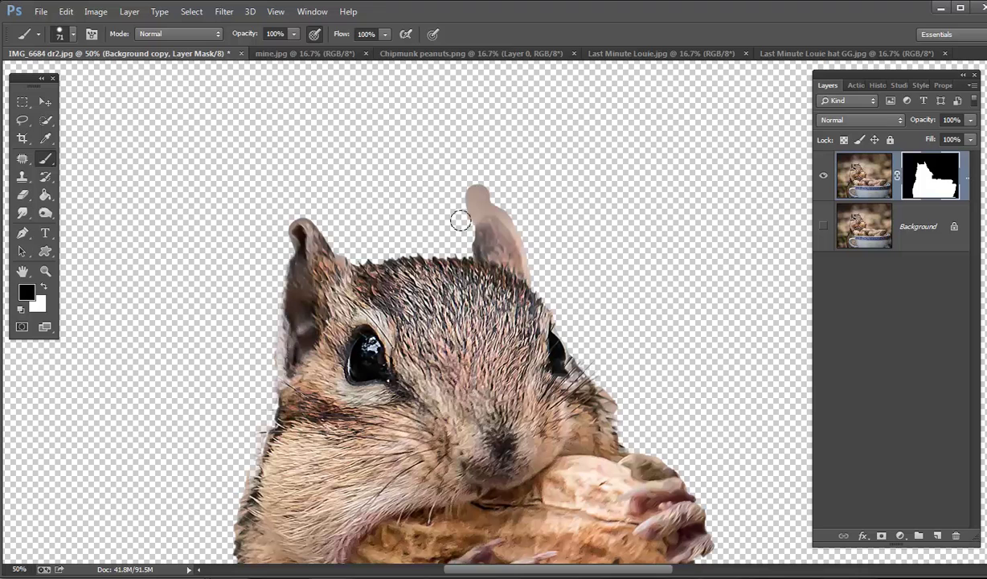
{"action": "mouse_move", "coordinate": [467, 209]}
{"action": "left_mouse_down"}
{"action": "mouse_move", "coordinate": [476, 197]}
{"action": "mouse_move", "coordinate": [457, 193]}
{"action": "mouse_move", "coordinate": [512, 213]}
{"action": "mouse_move", "coordinate": [529, 238]}
{"action": "mouse_move", "coordinate": [534, 274]}
{"action": "left_mouse_up"}
{"action": "scroll", "coordinate": [226, 253], "scroll_direction": "down", "scroll_amount": 4}
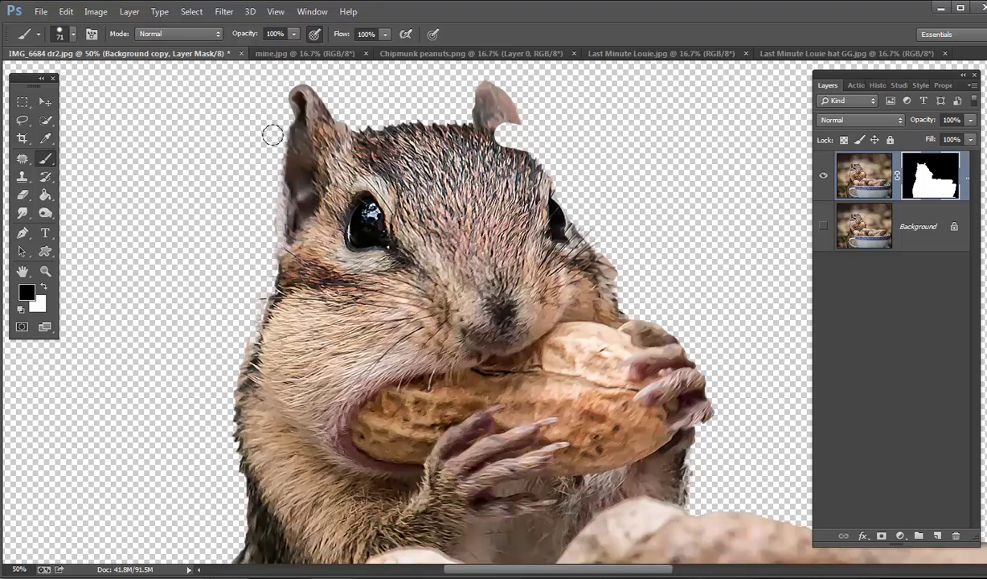
{"action": "left_click_drag", "start_coordinate": [270, 148], "coordinate": [260, 245]}
Reveal a small spot of background beside the left ear with white and mask it out again with black.
{"action": "left_click", "coordinate": [43, 287]}
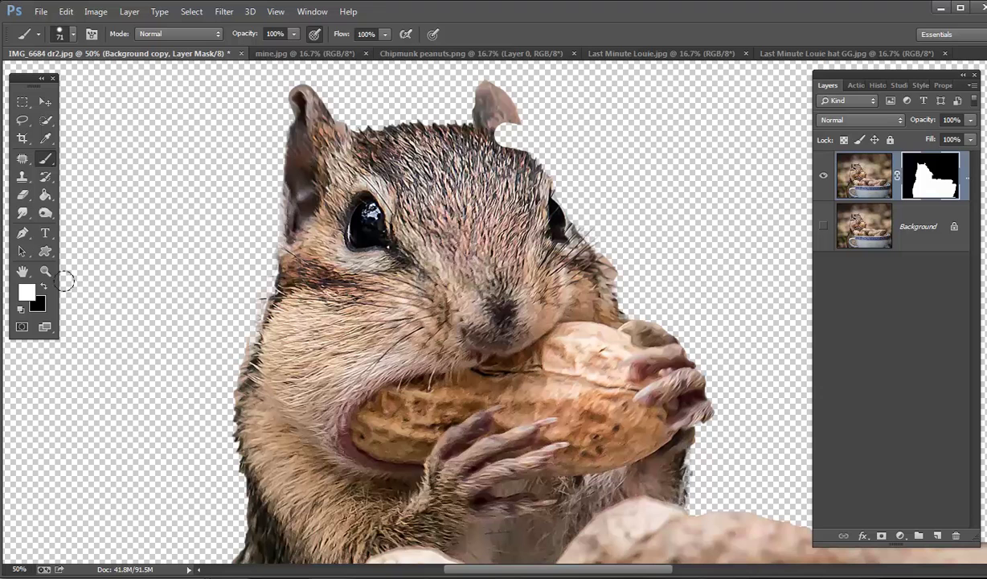
{"action": "left_click", "coordinate": [344, 115]}
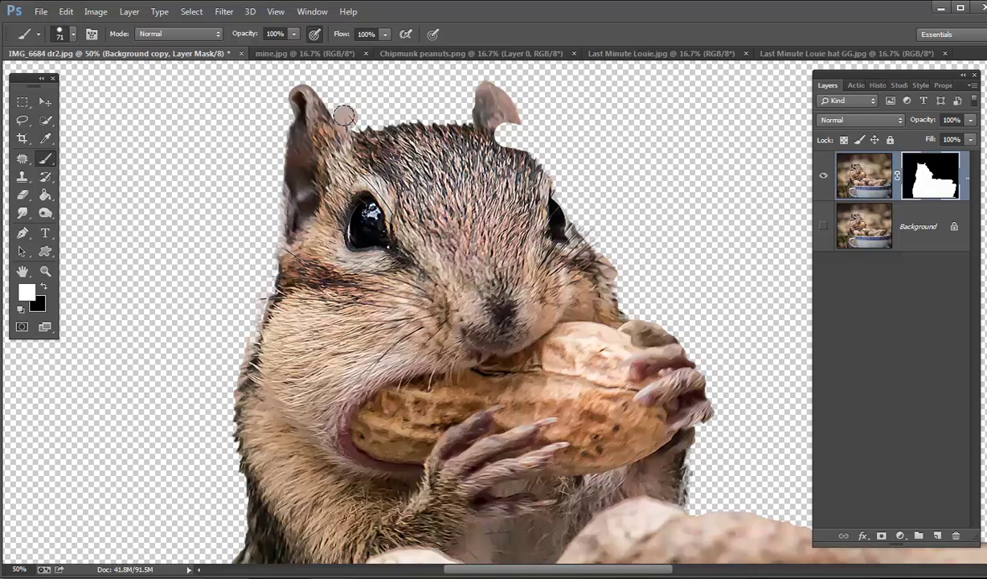
{"action": "left_click", "coordinate": [45, 285]}
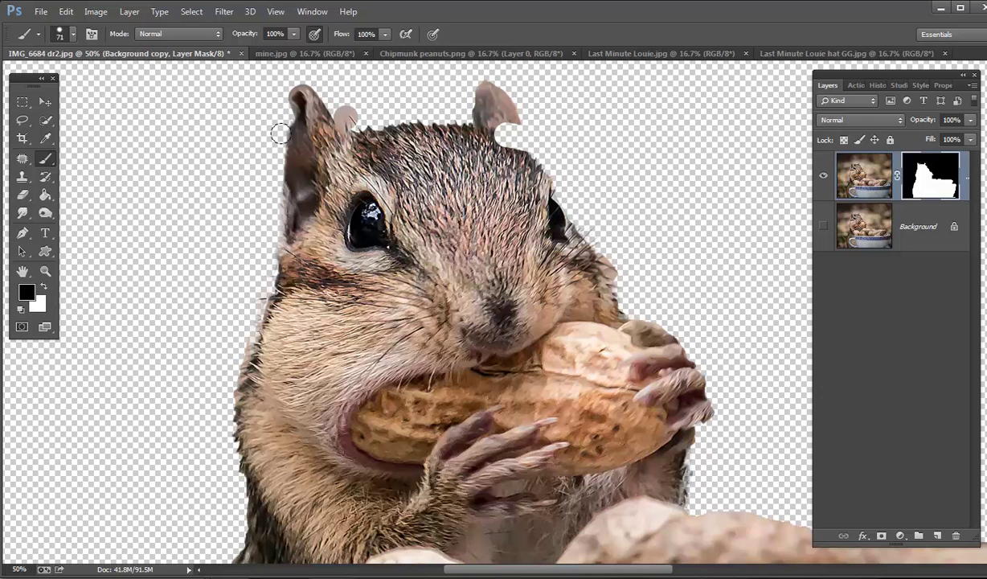
{"action": "mouse_move", "coordinate": [342, 111]}
{"action": "left_mouse_down"}
{"action": "mouse_move", "coordinate": [346, 104]}
{"action": "mouse_move", "coordinate": [308, 142]}
{"action": "left_mouse_up"}
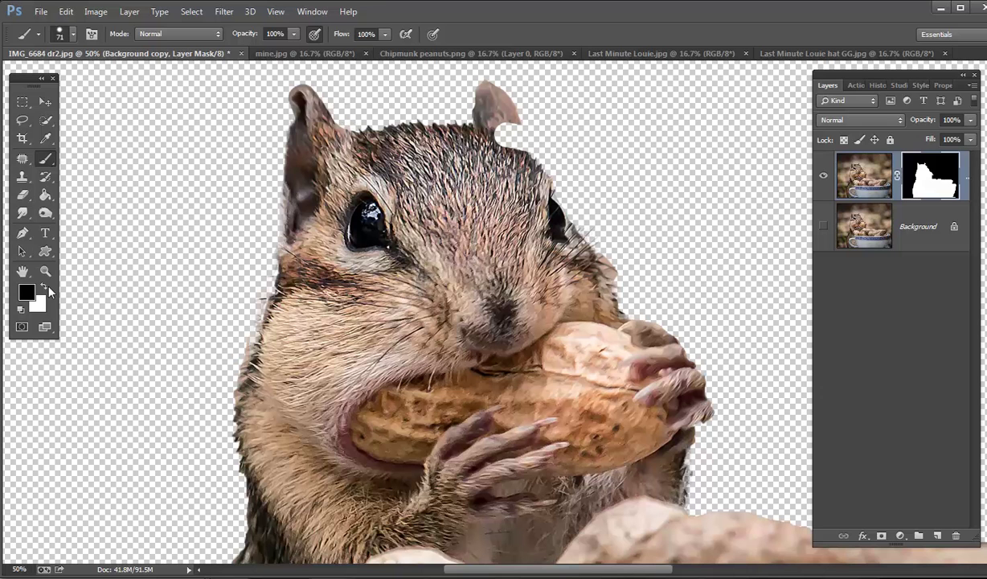
Paint black on the mask along the right cheek to trim the leftover background above the paws.
{"action": "left_click", "coordinate": [44, 286]}
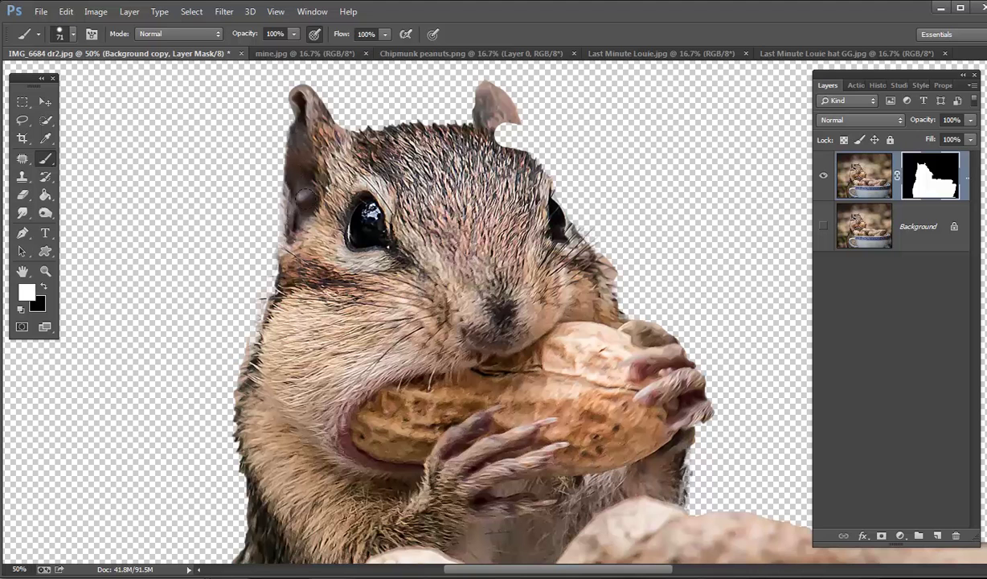
{"action": "scroll", "coordinate": [178, 176], "scroll_direction": "down", "scroll_amount": 4}
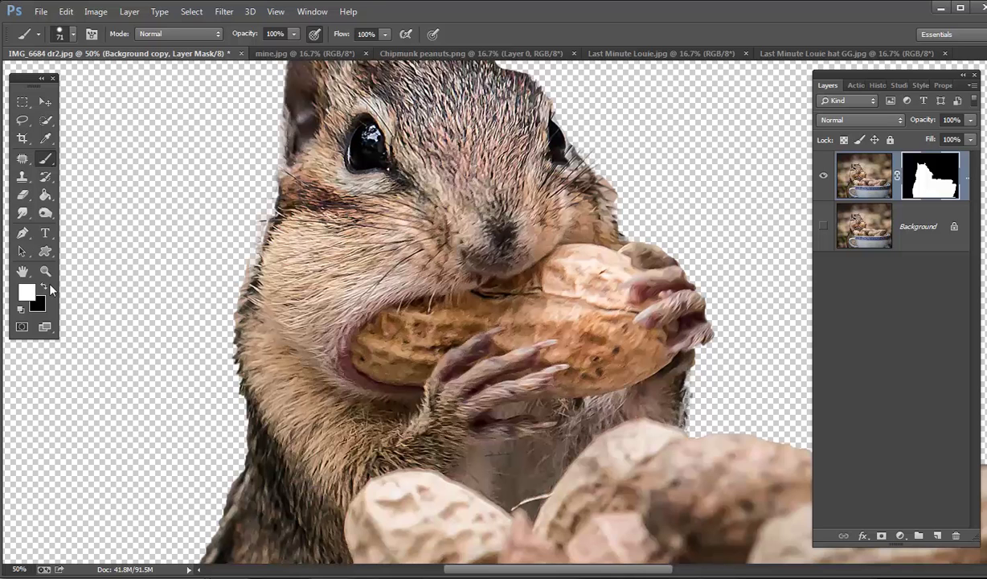
{"action": "left_click", "coordinate": [45, 286]}
{"action": "mouse_move", "coordinate": [601, 167]}
{"action": "left_mouse_down"}
{"action": "mouse_move", "coordinate": [623, 201]}
{"action": "mouse_move", "coordinate": [669, 187]}
{"action": "mouse_move", "coordinate": [694, 200]}
{"action": "mouse_move", "coordinate": [661, 205]}
{"action": "left_mouse_up"}
Paint white on the mask to restore the fur edge of the chipmunk's back beside the cup handle.
{"action": "scroll", "coordinate": [110, 181], "scroll_direction": "down", "scroll_amount": 5}
{"action": "left_click", "coordinate": [45, 286]}
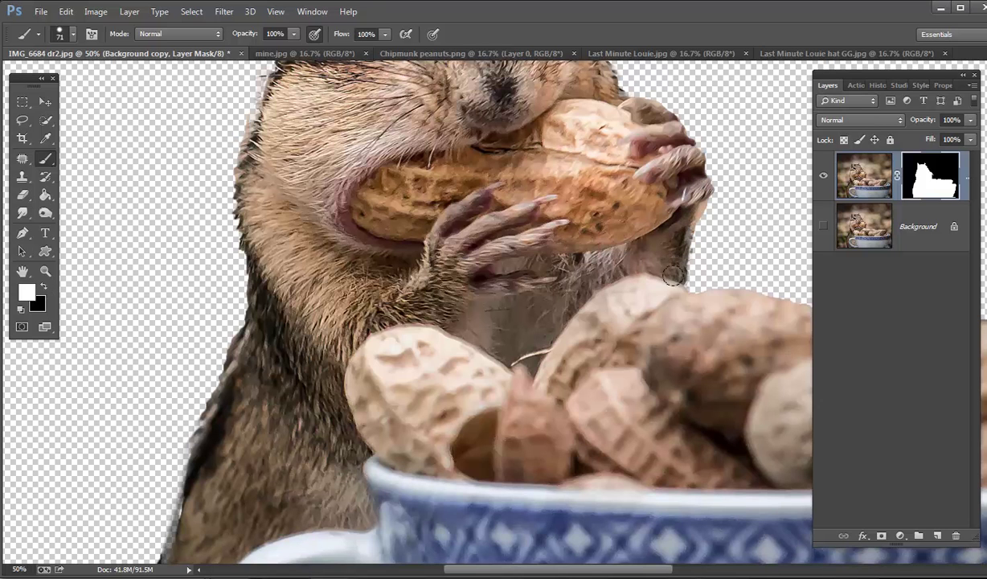
{"action": "scroll", "coordinate": [67, 402], "scroll_direction": "down", "scroll_amount": 5}
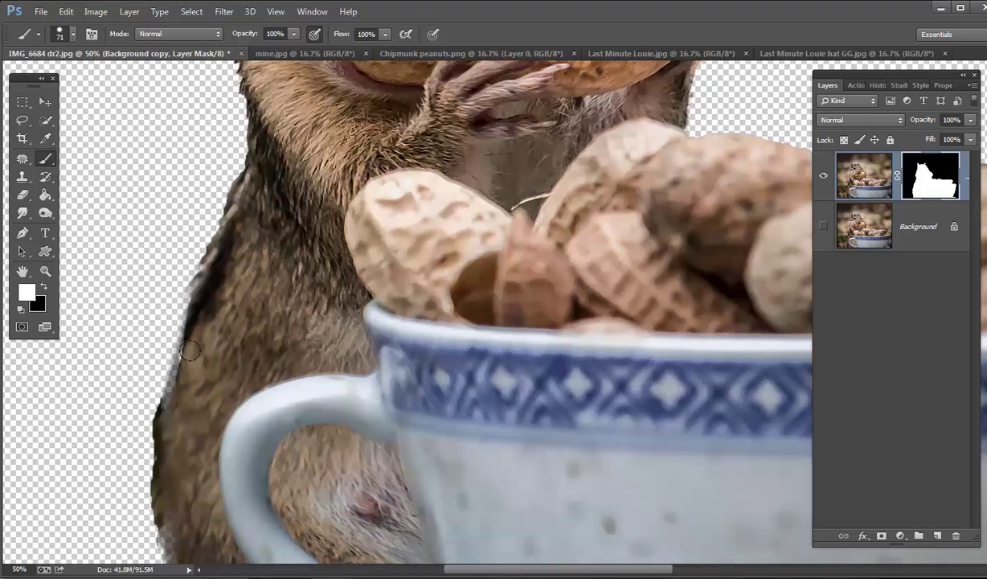
{"action": "left_click_drag", "start_coordinate": [181, 372], "coordinate": [172, 400]}
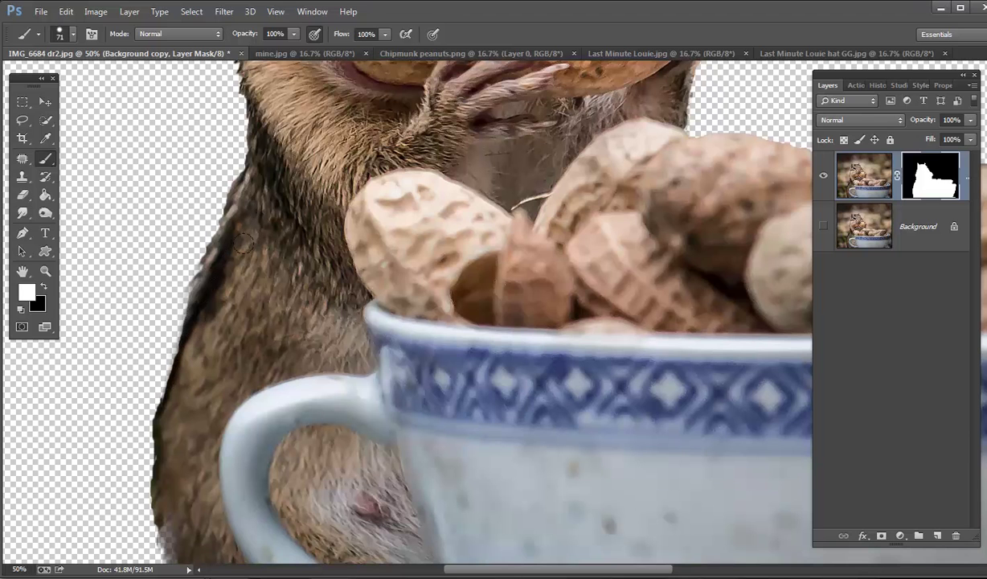
Touch up the lower back's edge near the image's bottom with white and clean the background beside it with black.
{"action": "scroll", "coordinate": [246, 224], "scroll_direction": "down", "scroll_amount": 6}
{"action": "left_click_drag", "start_coordinate": [164, 330], "coordinate": [171, 354]}
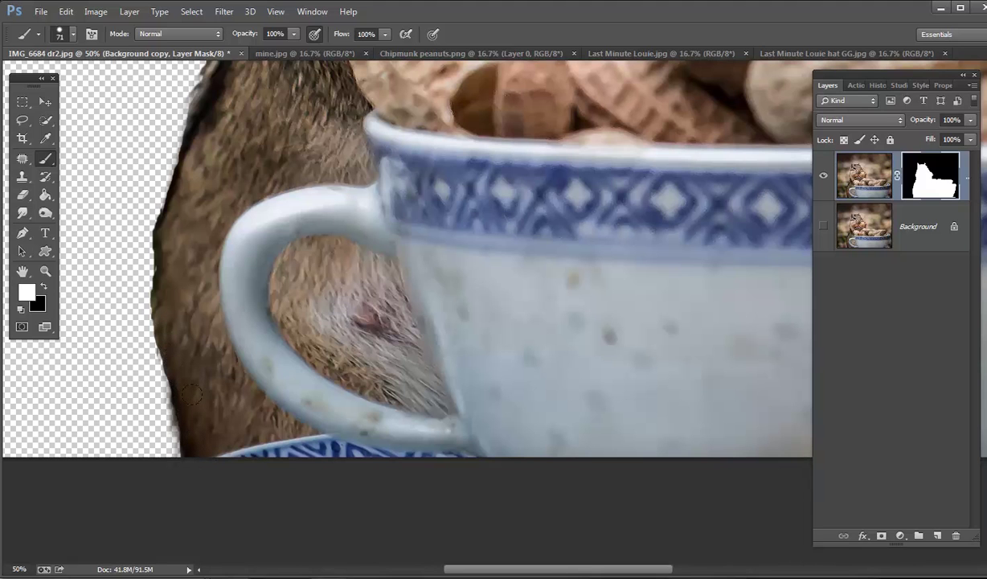
{"action": "left_click", "coordinate": [45, 289]}
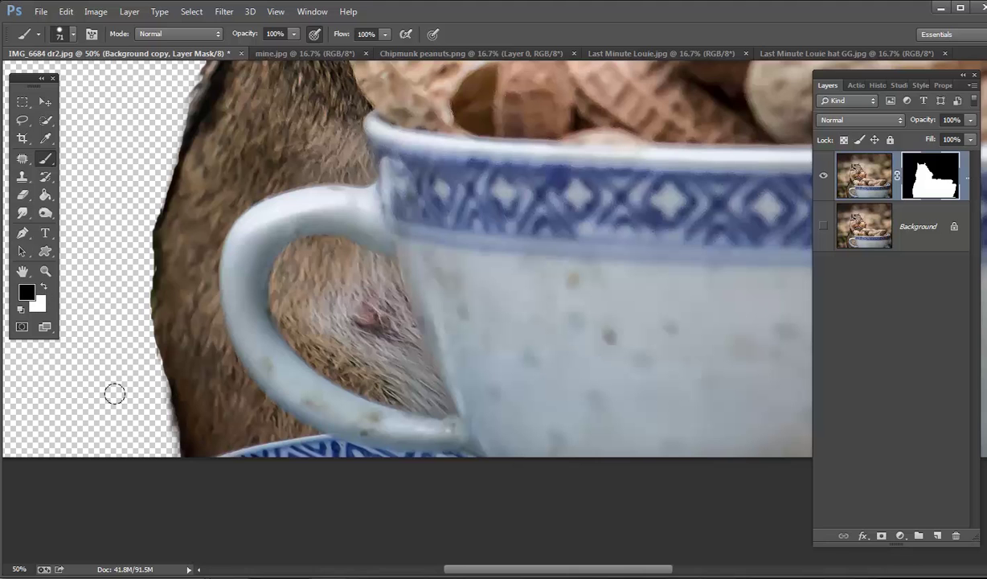
{"action": "mouse_move", "coordinate": [156, 407]}
{"action": "left_mouse_down"}
{"action": "mouse_move", "coordinate": [163, 448]}
{"action": "mouse_move", "coordinate": [144, 353]}
{"action": "mouse_move", "coordinate": [158, 450]}
{"action": "left_mouse_up"}
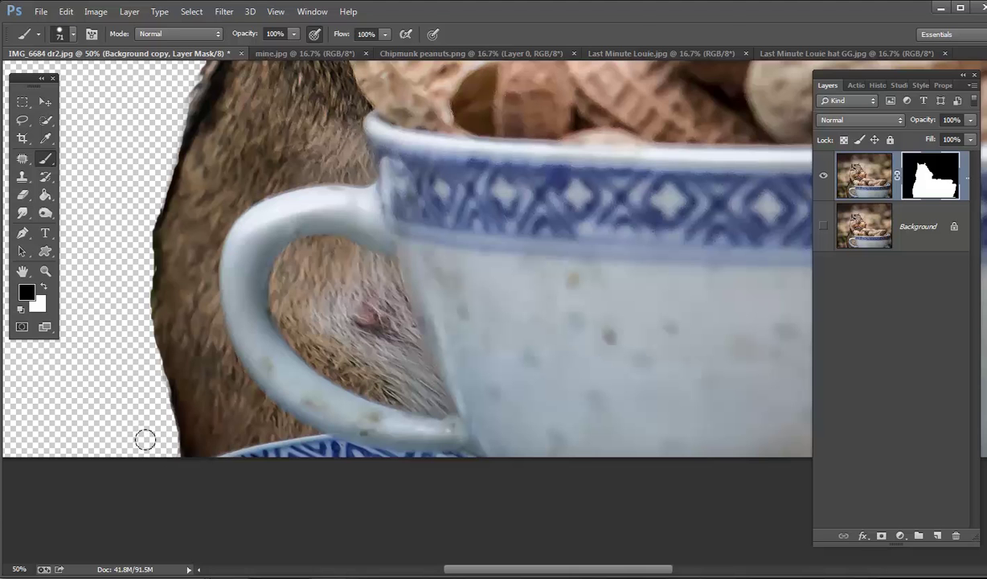
Paint white on the mask to restore the notched lower right edge of the cup above the saucer.
{"action": "scroll", "coordinate": [98, 390], "scroll_direction": "up", "scroll_amount": 5}
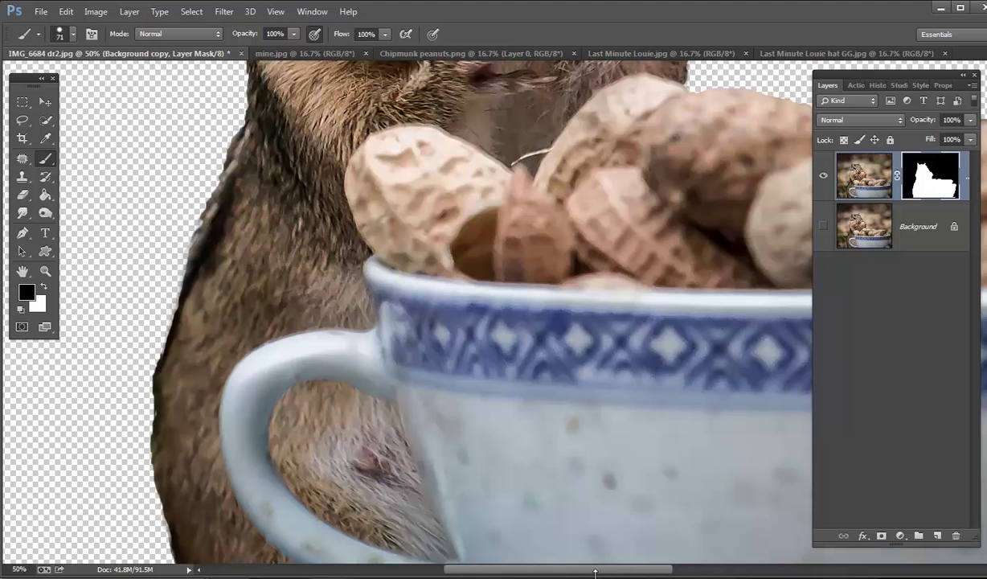
{"action": "left_click_drag", "start_coordinate": [593, 575], "coordinate": [752, 575]}
{"action": "scroll", "coordinate": [639, 505], "scroll_direction": "down", "scroll_amount": 5}
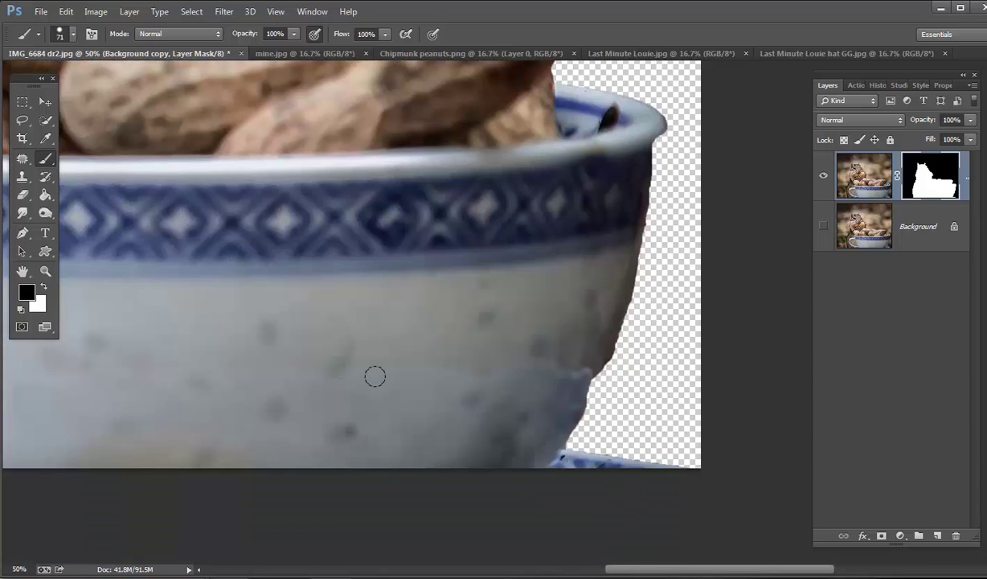
{"action": "left_click", "coordinate": [41, 288]}
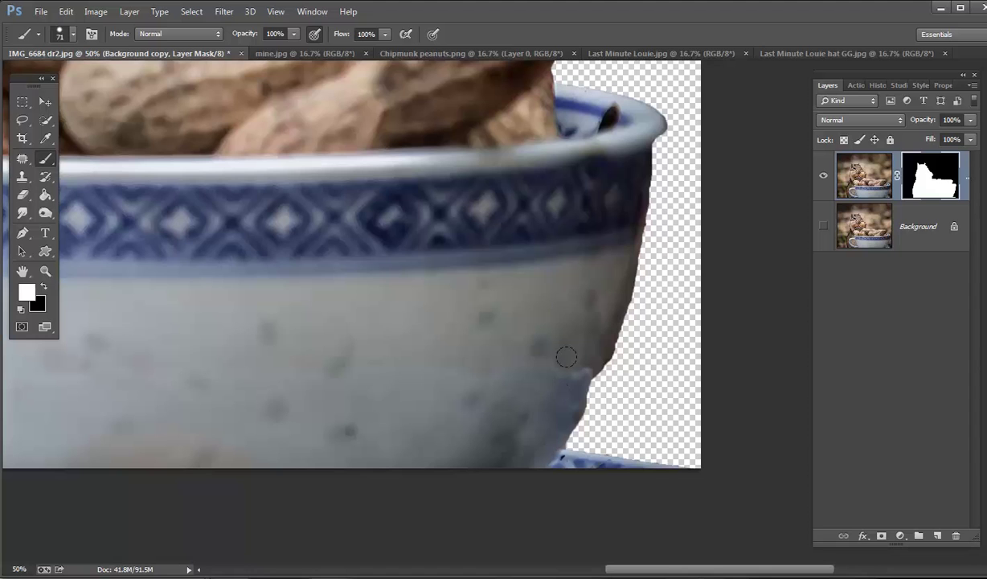
{"action": "left_click_drag", "start_coordinate": [592, 366], "coordinate": [574, 398]}
Paint black on the mask to remove the background fringe beside the right paw and forearm above the peanuts.
{"action": "scroll", "coordinate": [643, 471], "scroll_direction": "up", "scroll_amount": 8}
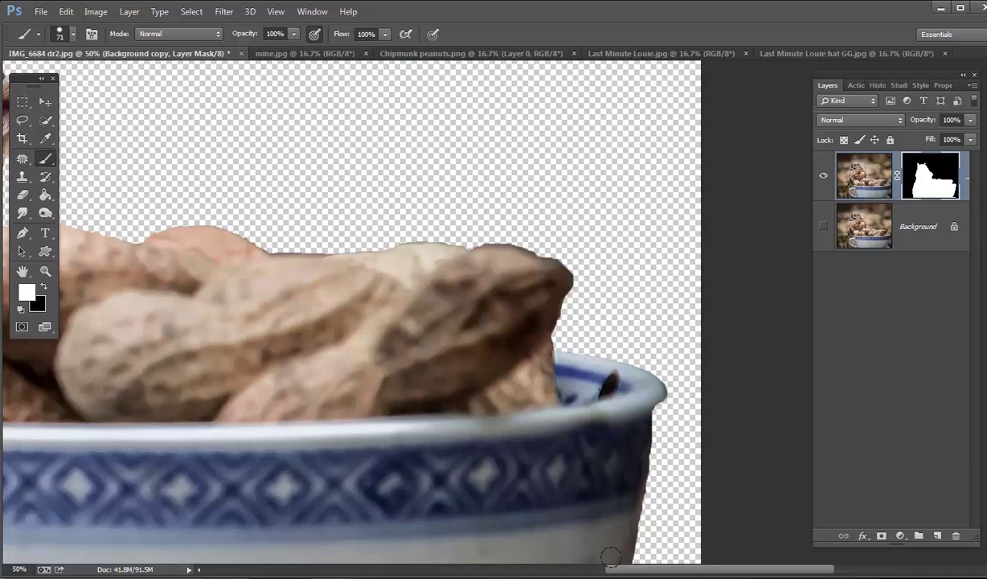
{"action": "scroll", "coordinate": [538, 534], "scroll_direction": "left", "scroll_amount": 5}
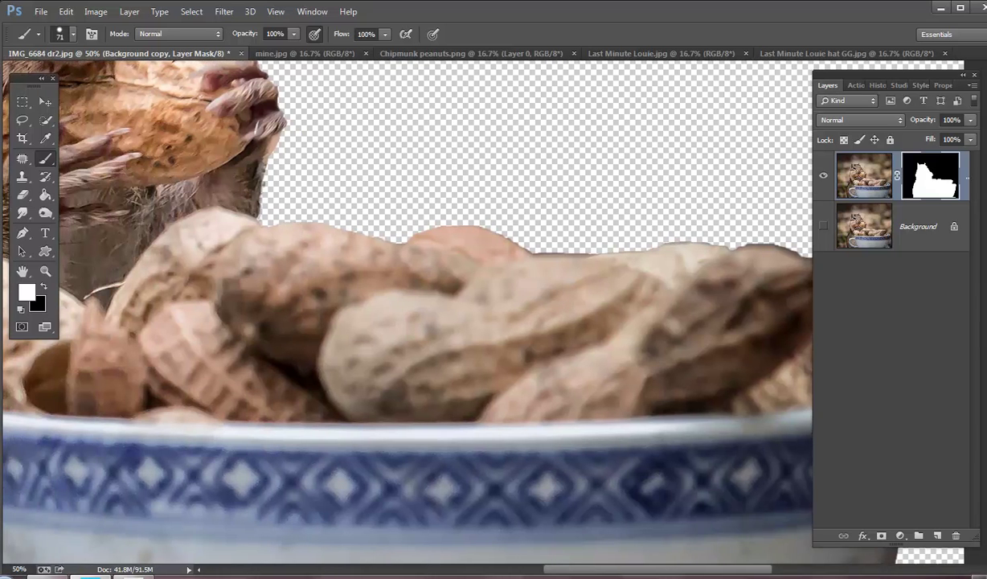
{"action": "scroll", "coordinate": [539, 533], "scroll_direction": "left", "scroll_amount": 1}
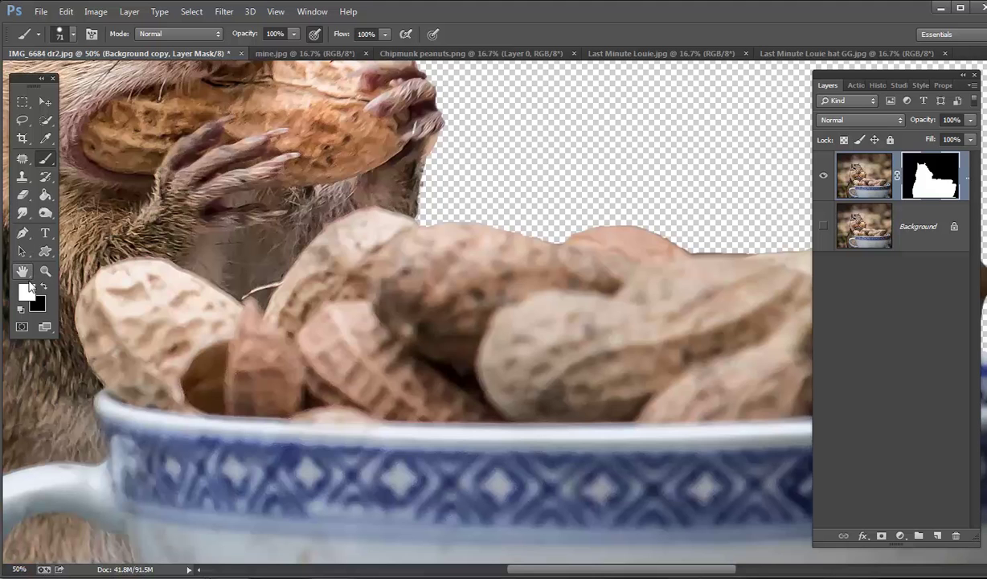
{"action": "left_click", "coordinate": [44, 288]}
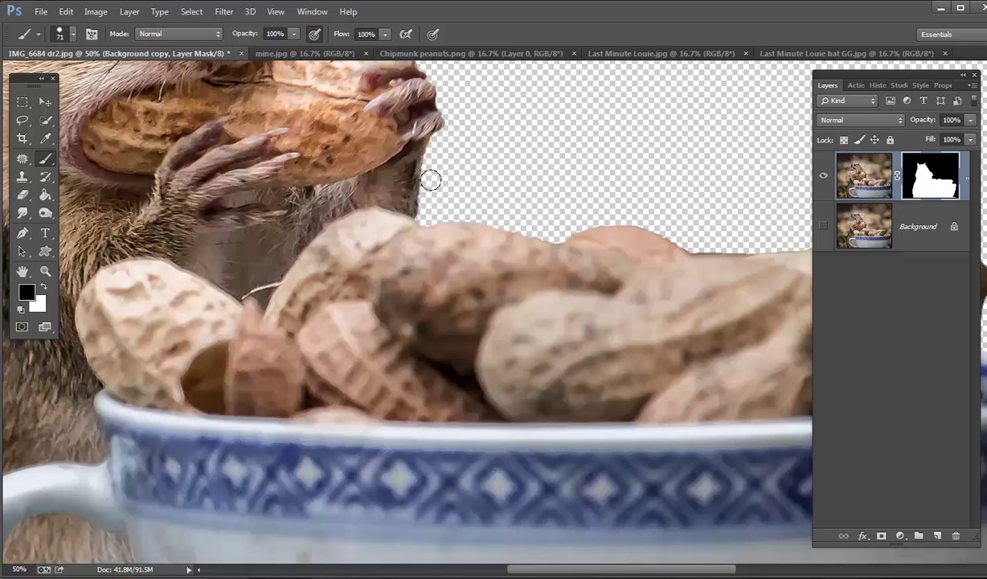
{"action": "scroll", "coordinate": [458, 201], "scroll_direction": "up", "scroll_amount": 5}
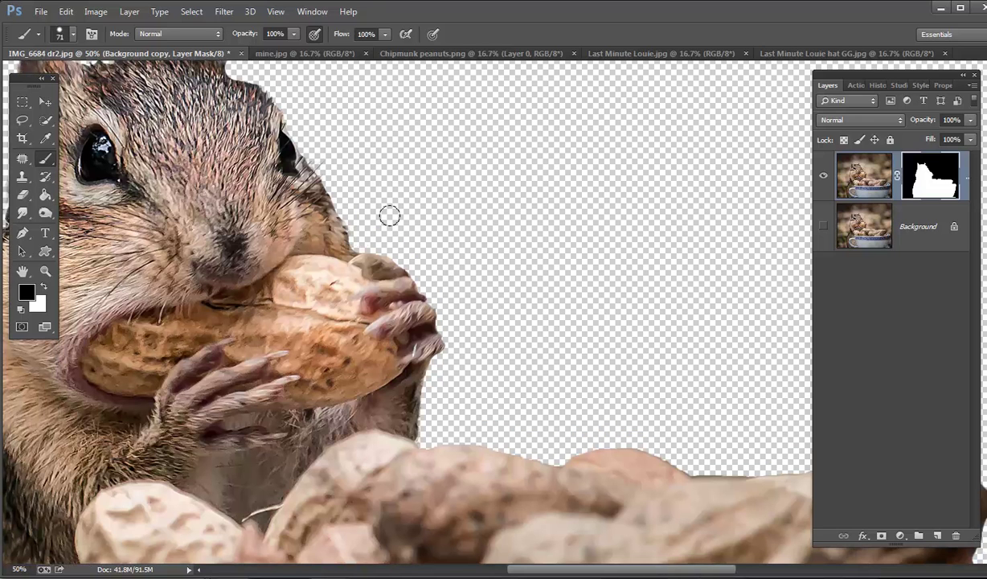
Paint white on the mask to restore the missing base of the right ear where it meets the head.
{"action": "scroll", "coordinate": [393, 185], "scroll_direction": "up", "scroll_amount": 4}
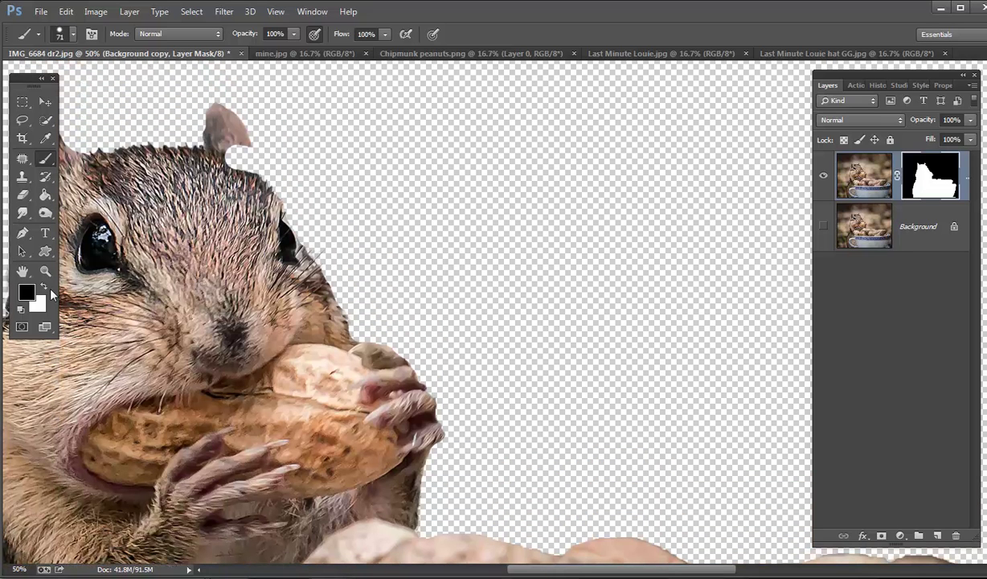
{"action": "left_click", "coordinate": [43, 287]}
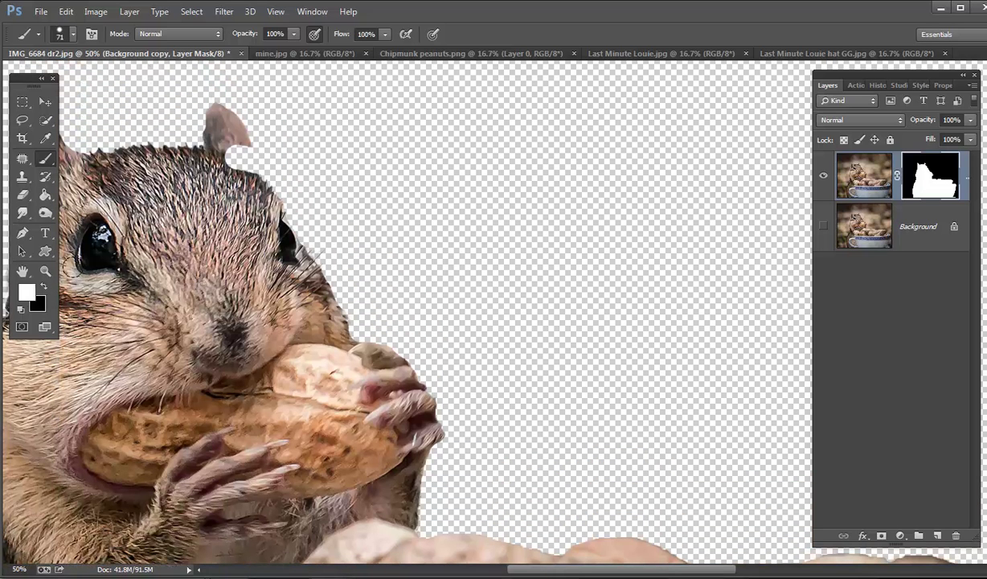
{"action": "mouse_move", "coordinate": [213, 143]}
{"action": "left_mouse_down"}
{"action": "mouse_move", "coordinate": [229, 159]}
{"action": "mouse_move", "coordinate": [227, 141]}
{"action": "mouse_move", "coordinate": [234, 157]}
{"action": "left_mouse_up"}
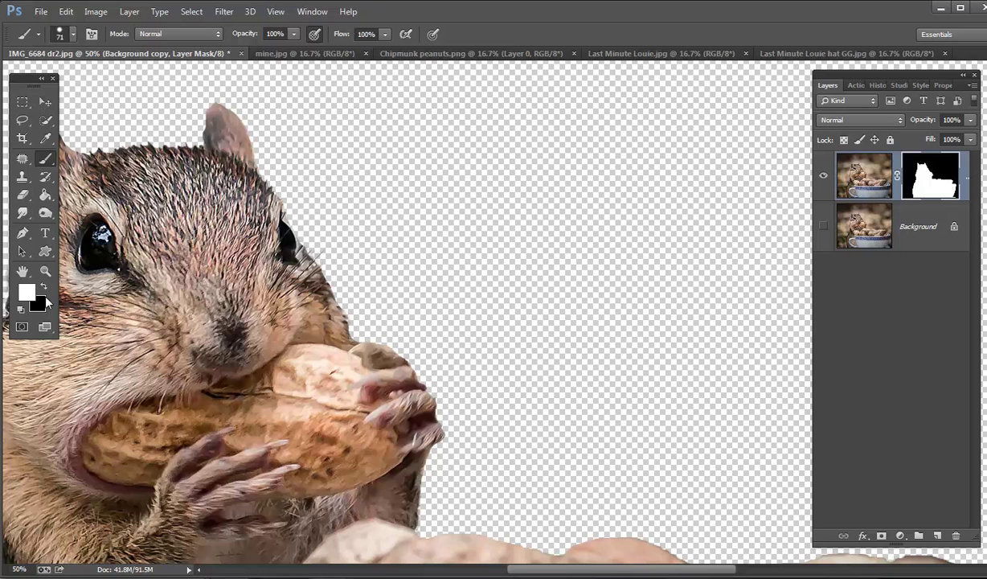
Zoom out to 16.67% to review the whole masked cutout of the chipmunk and cup.
{"action": "left_click", "coordinate": [45, 271]}
{"action": "left_click", "coordinate": [171, 314]}
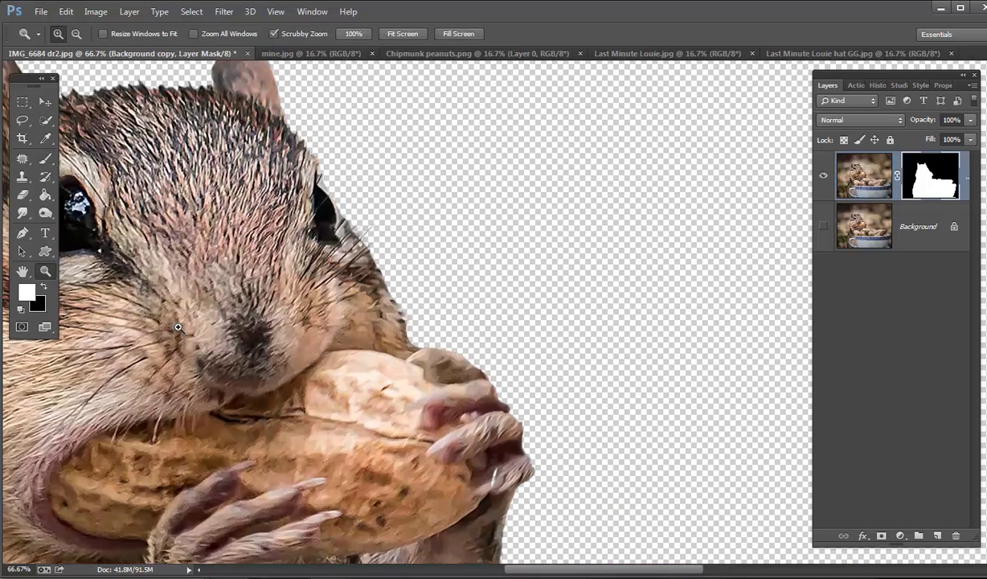
{"action": "left_click", "coordinate": [76, 34]}
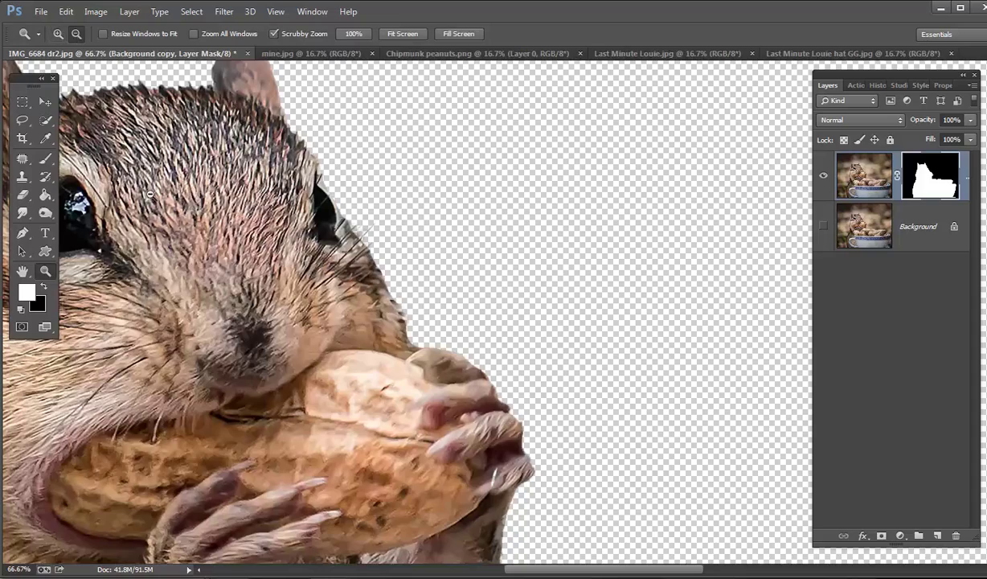
{"action": "left_click", "coordinate": [176, 239]}
{"action": "left_click", "coordinate": [177, 239]}
{"action": "left_click", "coordinate": [177, 238]}
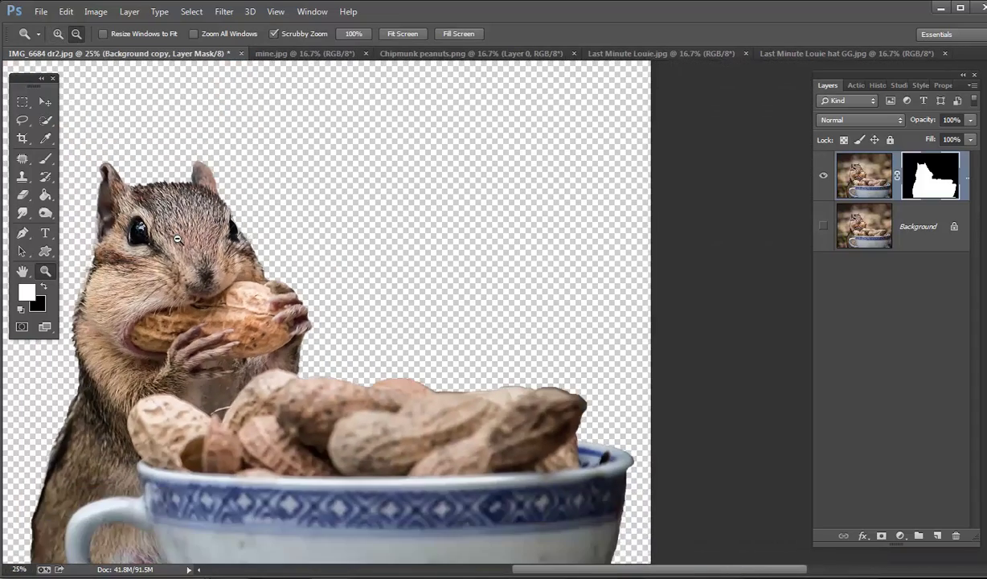
{"action": "left_click", "coordinate": [177, 239]}
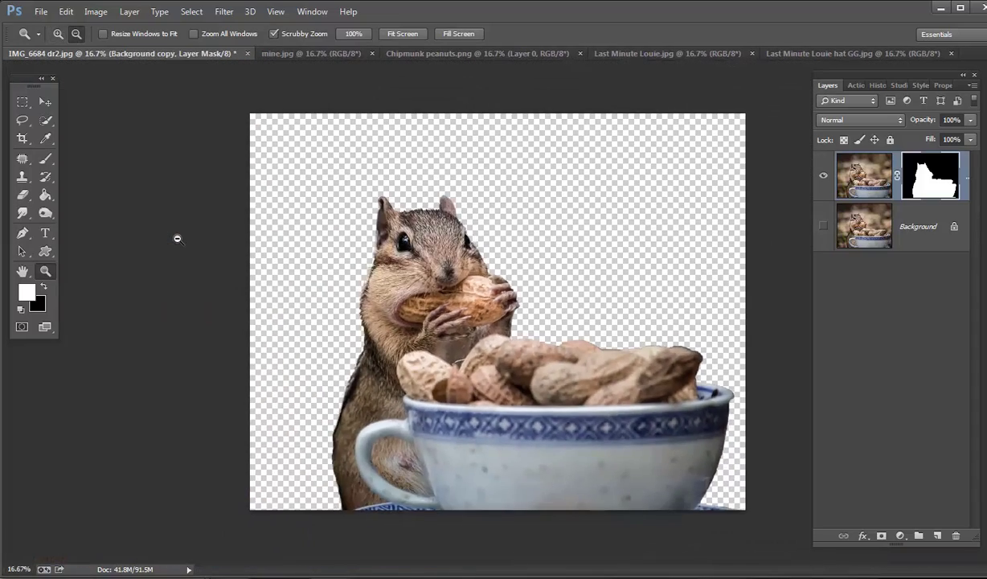
{"action": "left_click", "coordinate": [40, 12]}
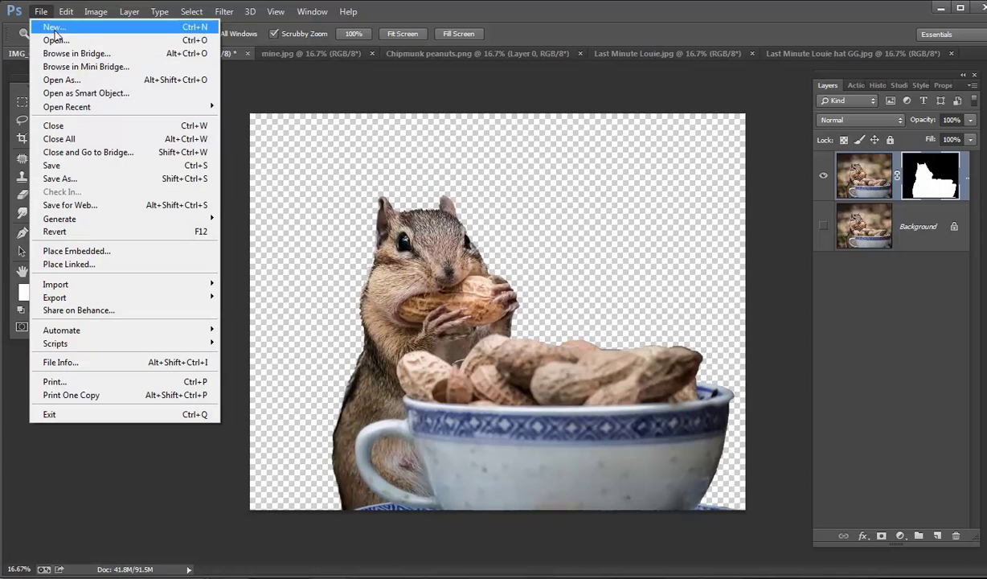
{"action": "left_click", "coordinate": [53, 180]}
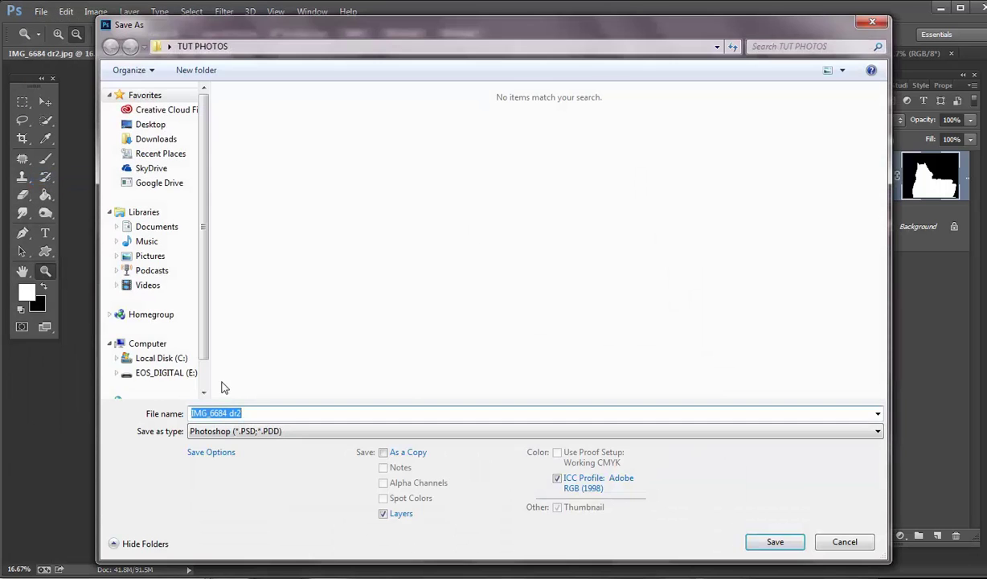
{"action": "left_click", "coordinate": [251, 435]}
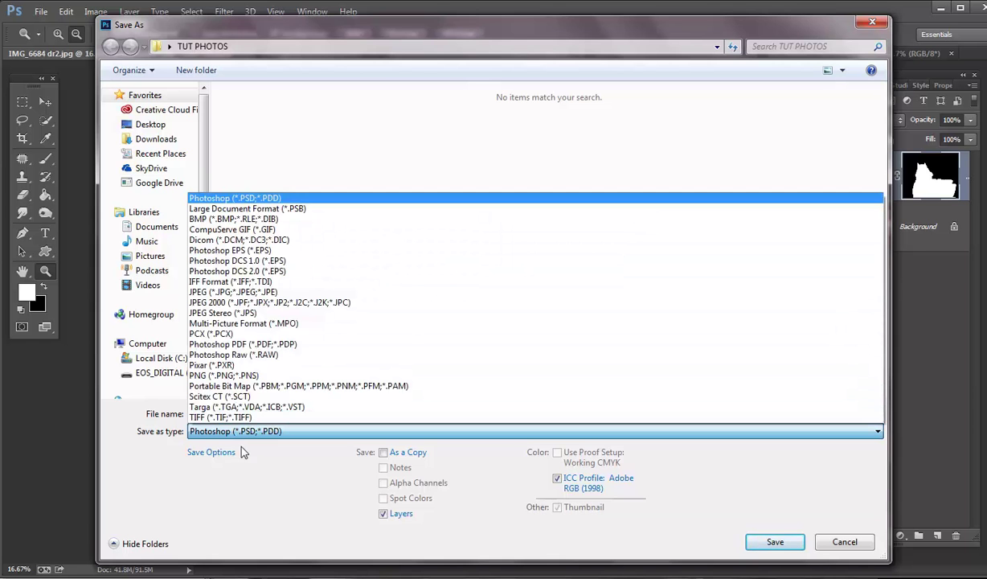
{"action": "left_click", "coordinate": [217, 378]}
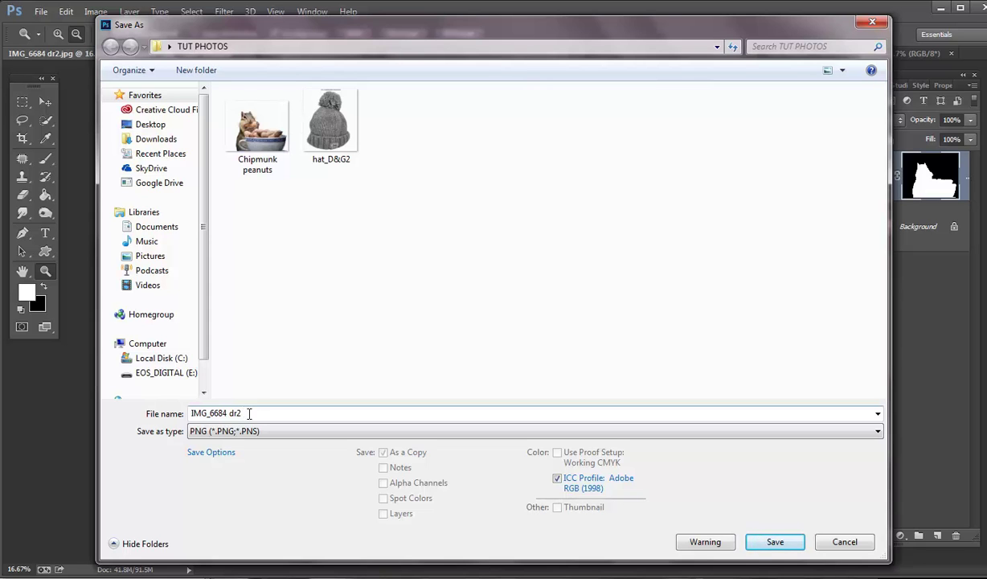
{"action": "left_click", "coordinate": [854, 548]}
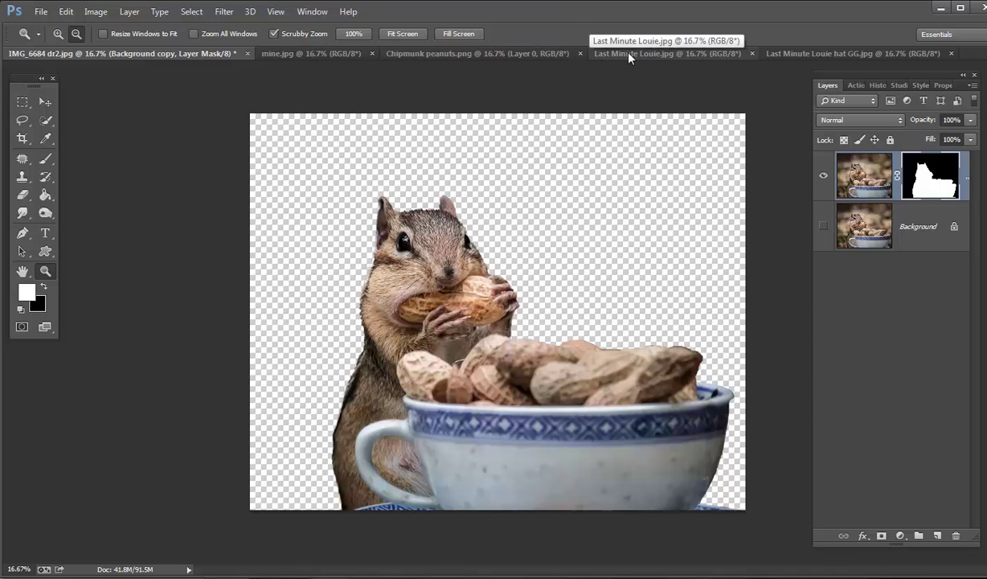
Place the Chipmunk peanuts PNG from the TUT PHOTOS folder into mine.jpg, with the cup along the photo's lower edge.
{"action": "left_click", "coordinate": [306, 55]}
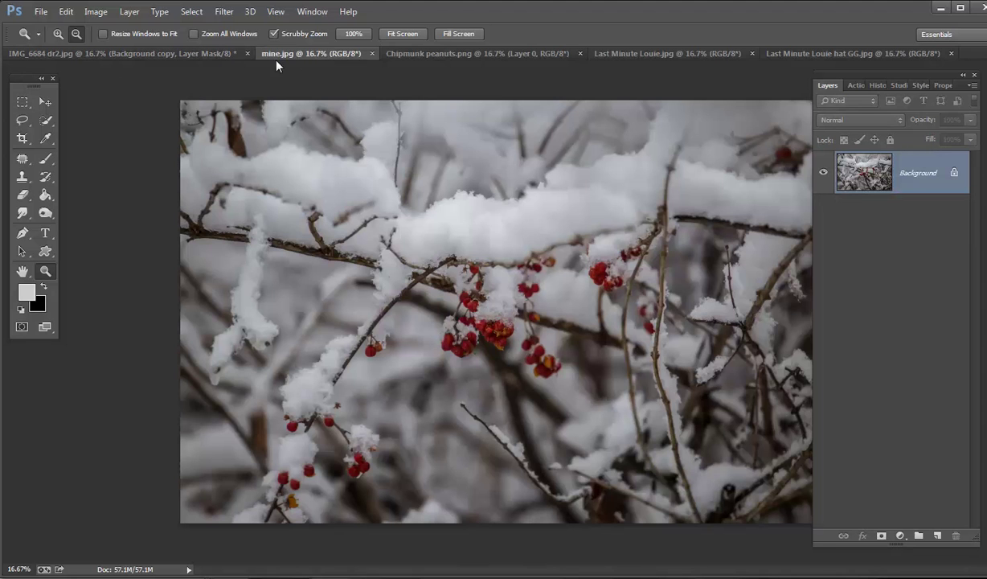
{"action": "key", "text": "alt+Tab"}
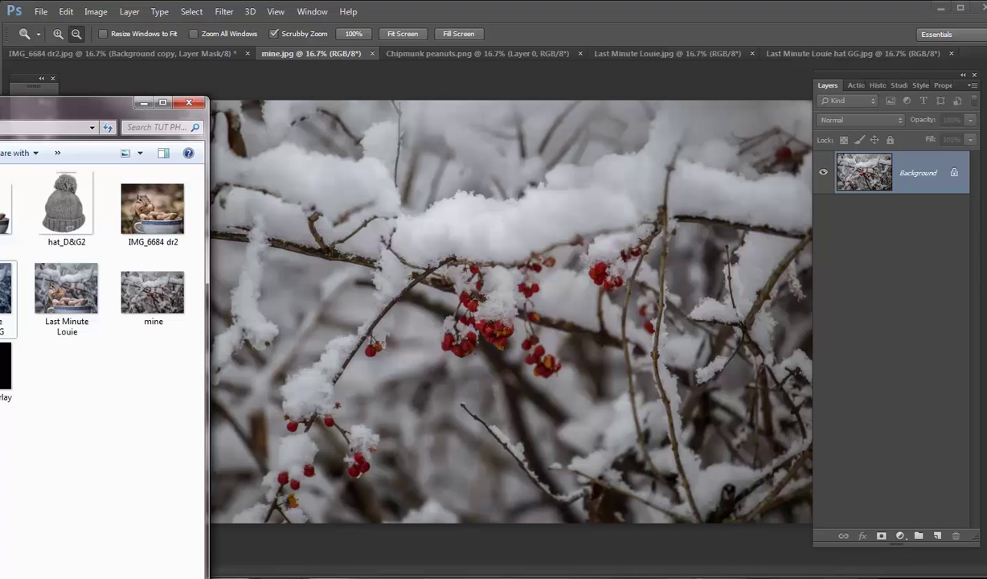
{"action": "left_click_drag", "start_coordinate": [94, 118], "coordinate": [130, 134]}
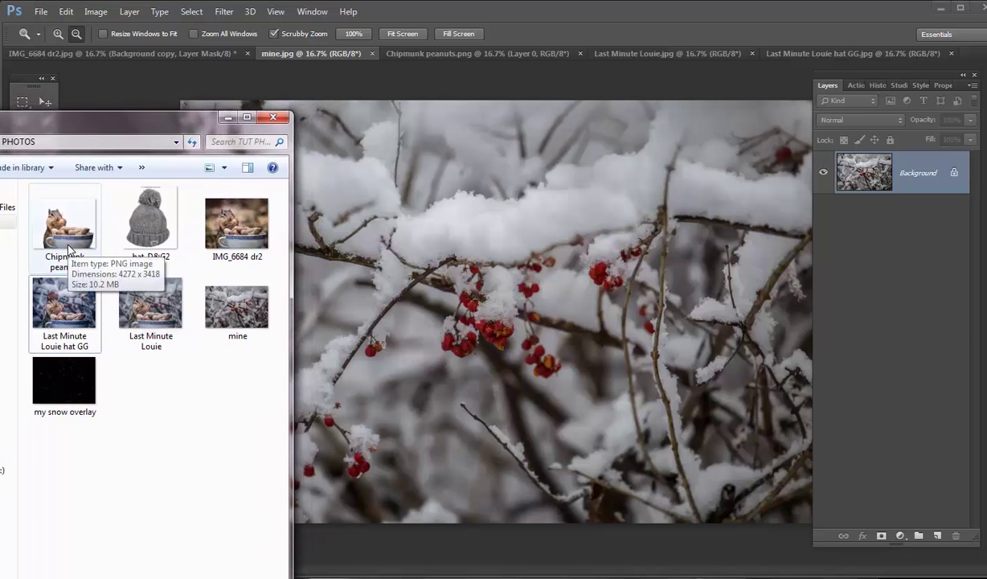
{"action": "left_click_drag", "start_coordinate": [62, 232], "coordinate": [582, 405]}
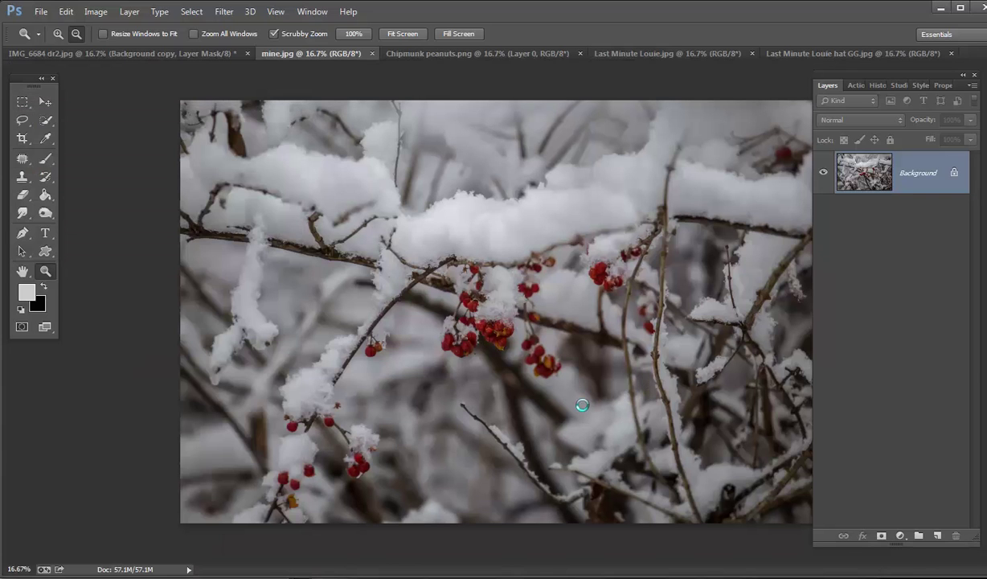
{"action": "left_click_drag", "start_coordinate": [574, 415], "coordinate": [520, 434]}
{"action": "left_click", "coordinate": [490, 34]}
{"action": "key", "text": "z"}
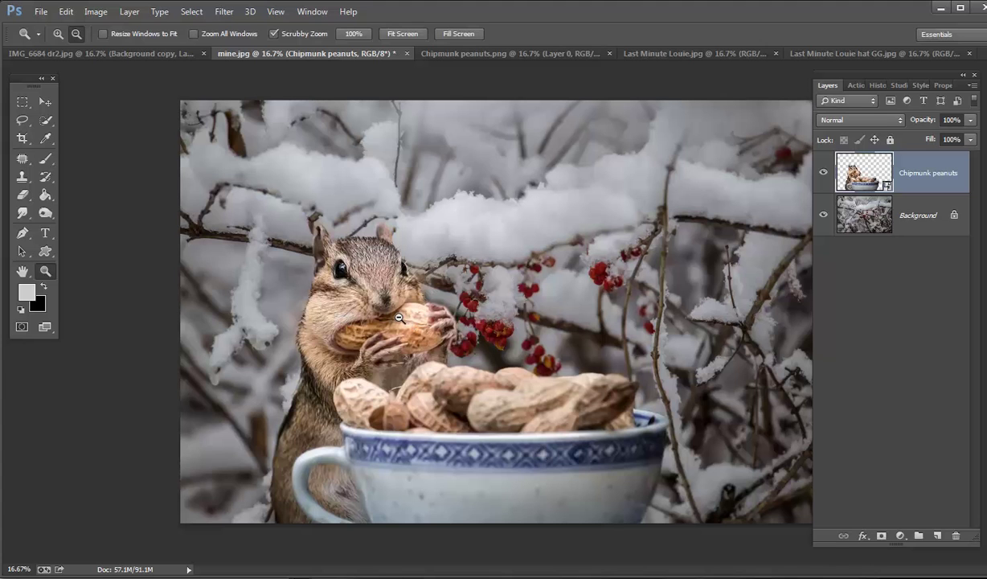
Rasterize the placed Chipmunk peanuts layer so that image adjustments can be applied to it.
{"action": "left_click", "coordinate": [96, 12]}
{"action": "mouse_move", "coordinate": [100, 45]}
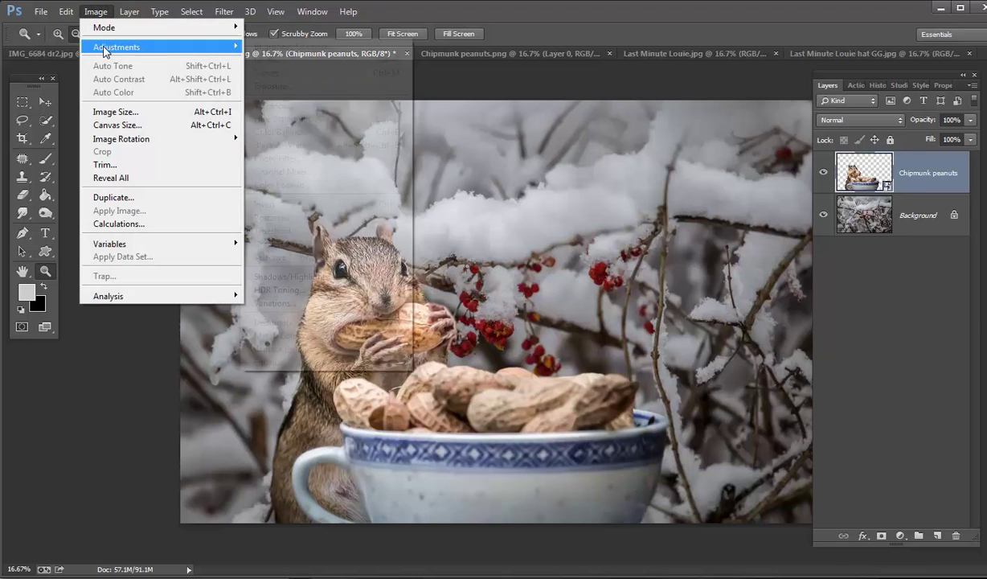
{"action": "left_click", "coordinate": [932, 184]}
{"action": "right_click", "coordinate": [932, 185]}
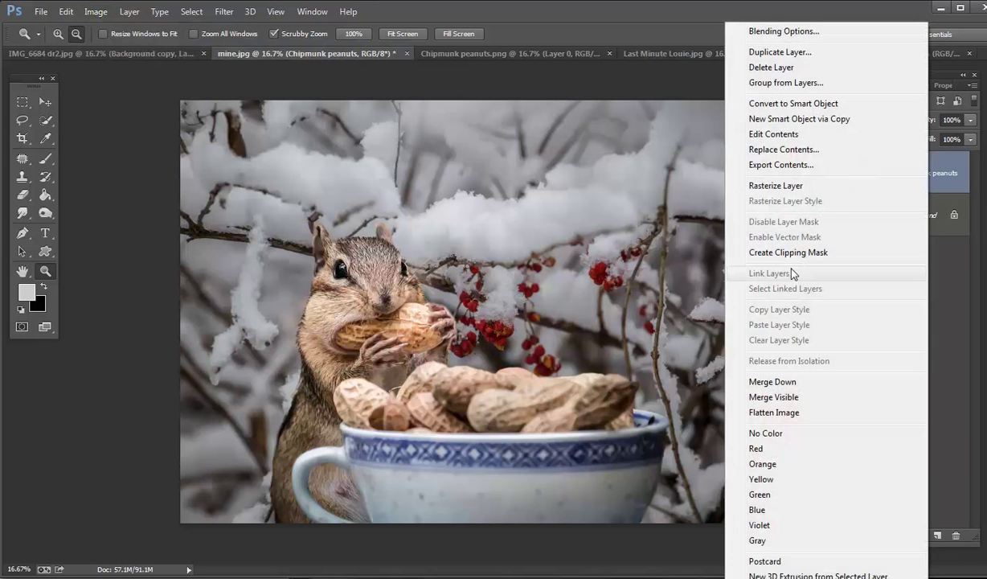
{"action": "left_click", "coordinate": [774, 186]}
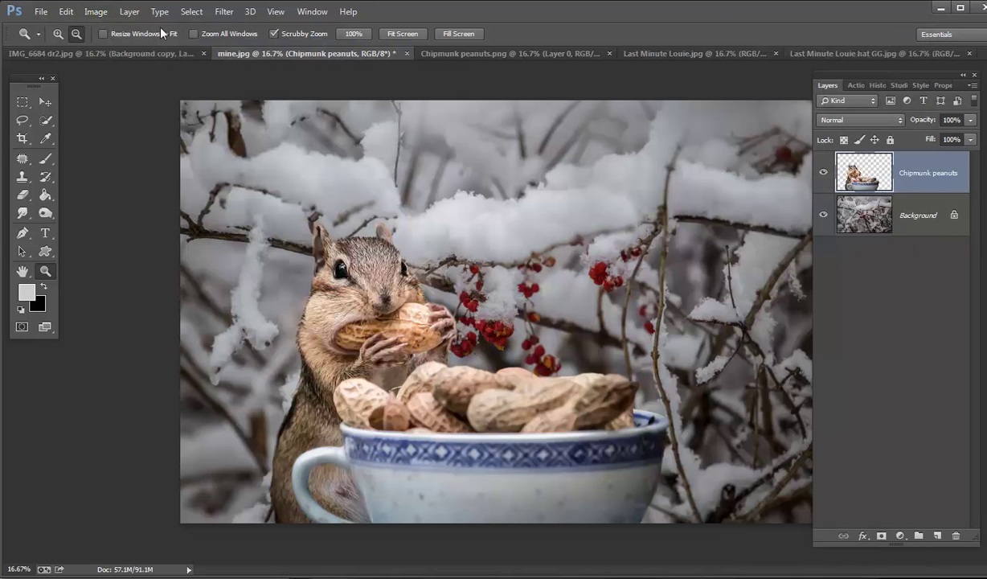
Start a Color Balance adjustment on the chipmunk layer's midtones with levels -1, 0 and +15, comparing before and after.
{"action": "left_click", "coordinate": [102, 17]}
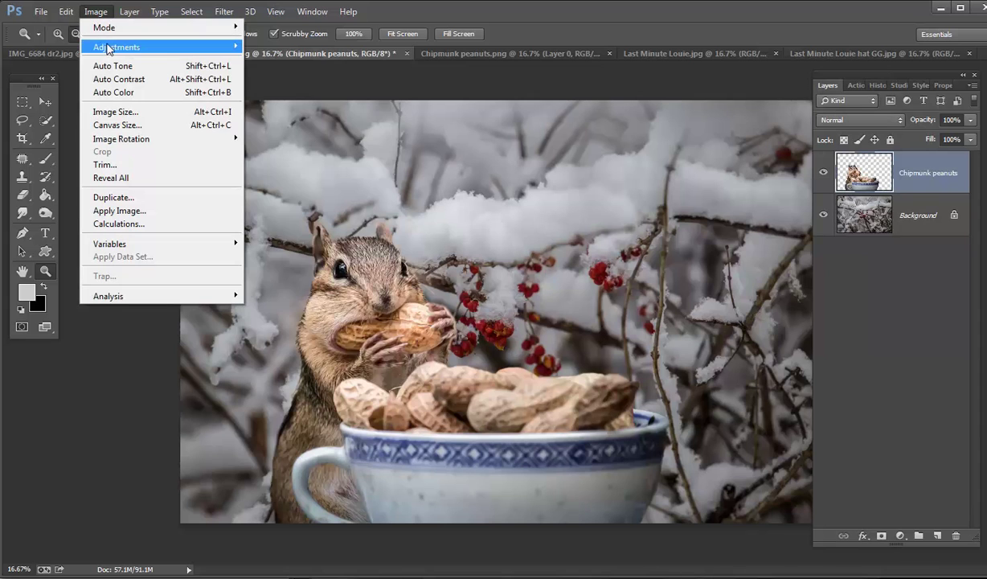
{"action": "mouse_move", "coordinate": [106, 46]}
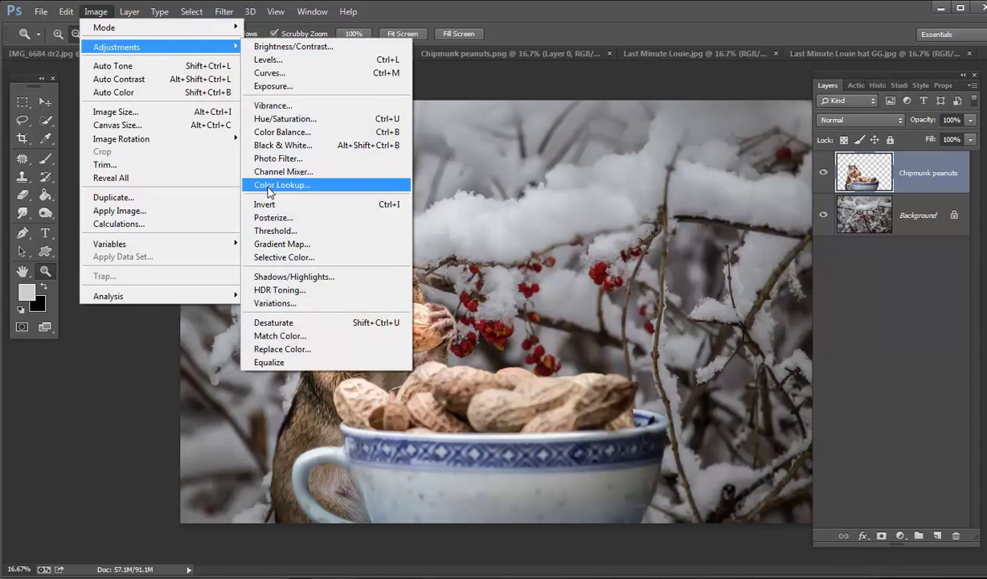
{"action": "left_click", "coordinate": [281, 132]}
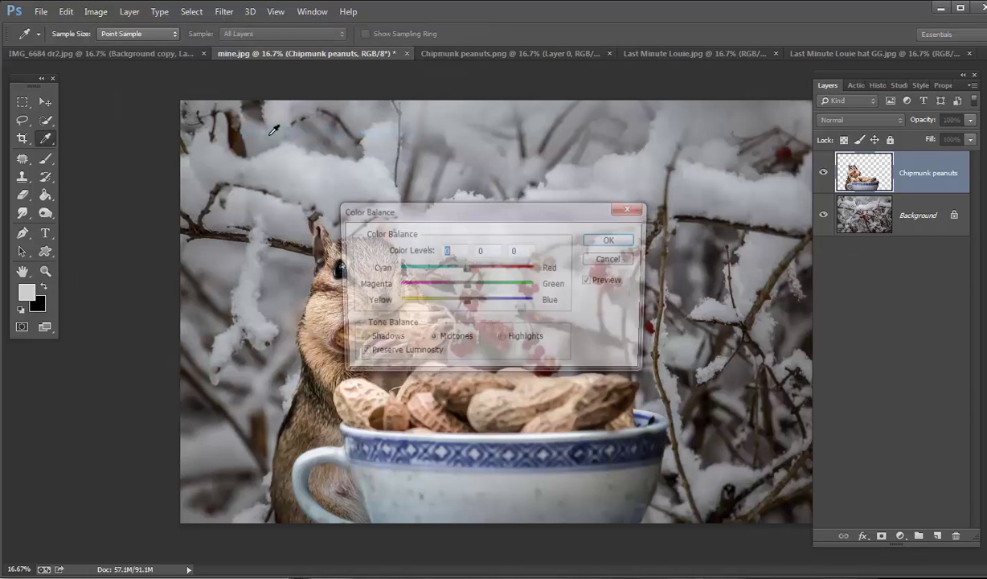
{"action": "left_click_drag", "start_coordinate": [504, 219], "coordinate": [672, 94]}
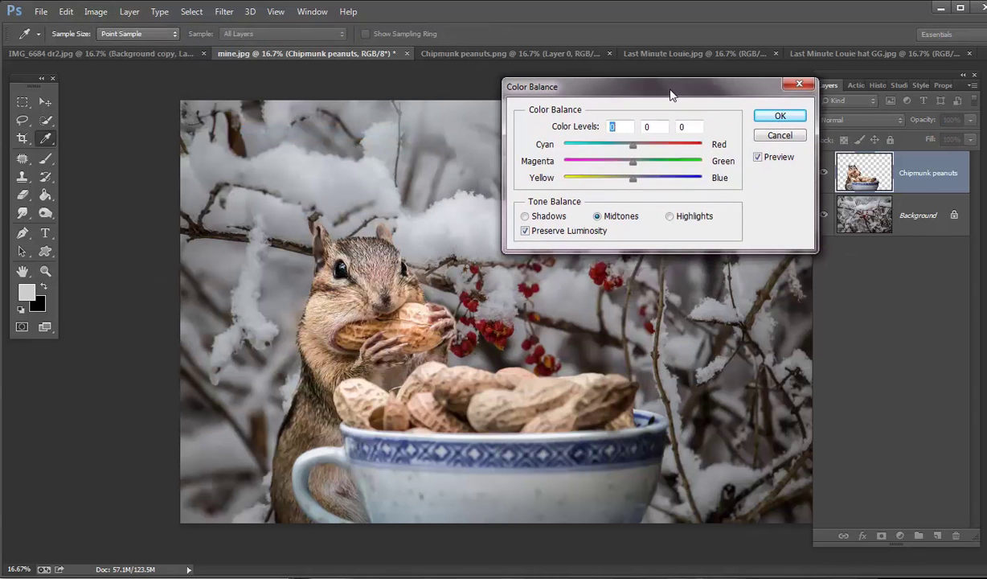
{"action": "left_click_drag", "start_coordinate": [632, 182], "coordinate": [646, 182]}
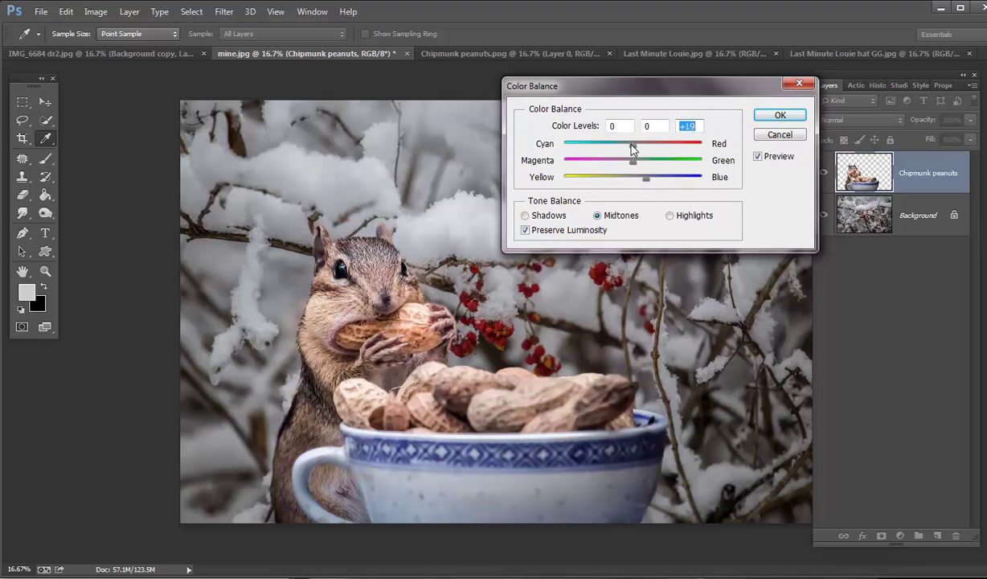
{"action": "left_click_drag", "start_coordinate": [632, 148], "coordinate": [630, 151]}
{"action": "left_click", "coordinate": [633, 151]}
{"action": "left_click_drag", "start_coordinate": [648, 183], "coordinate": [645, 185]}
{"action": "left_click", "coordinate": [759, 158]}
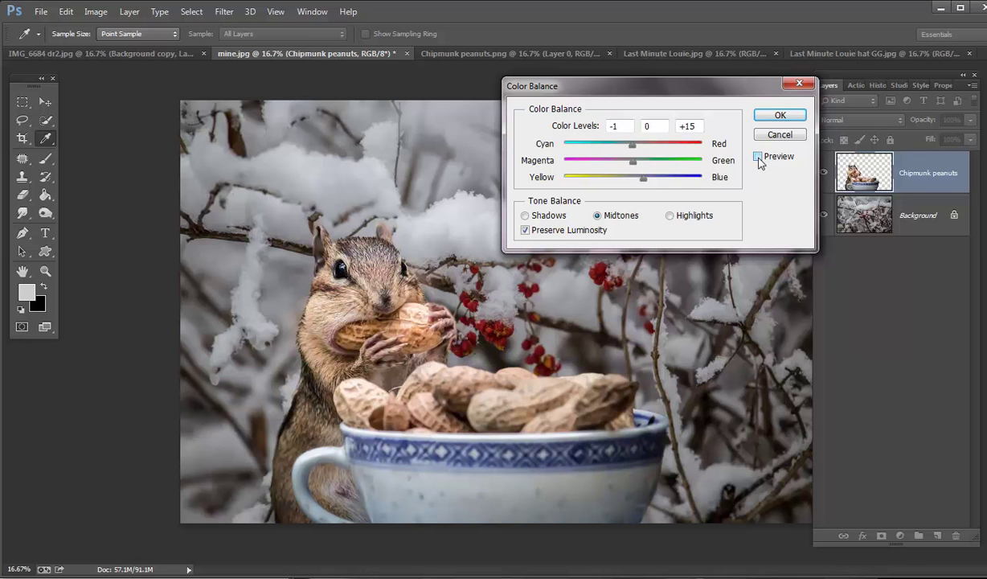
{"action": "left_click", "coordinate": [758, 158]}
Cool the chipmunk layer's midtones with Color Balance levels -6, +9 and +18, check the preview and apply the adjustment.
{"action": "left_click_drag", "start_coordinate": [632, 165], "coordinate": [637, 169]}
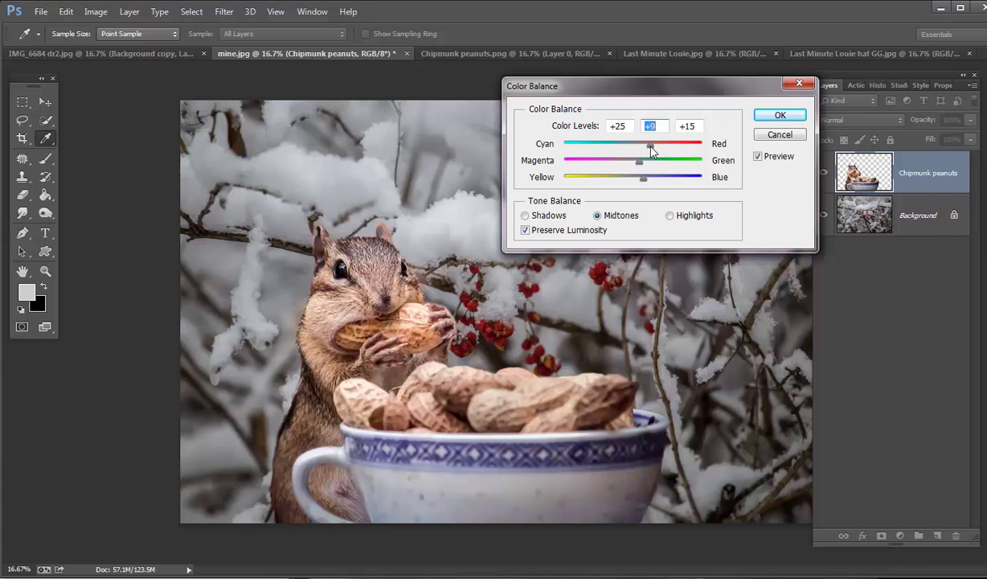
{"action": "left_click_drag", "start_coordinate": [652, 150], "coordinate": [635, 155]}
{"action": "left_click", "coordinate": [757, 157]}
{"action": "left_click_drag", "start_coordinate": [632, 151], "coordinate": [645, 181]}
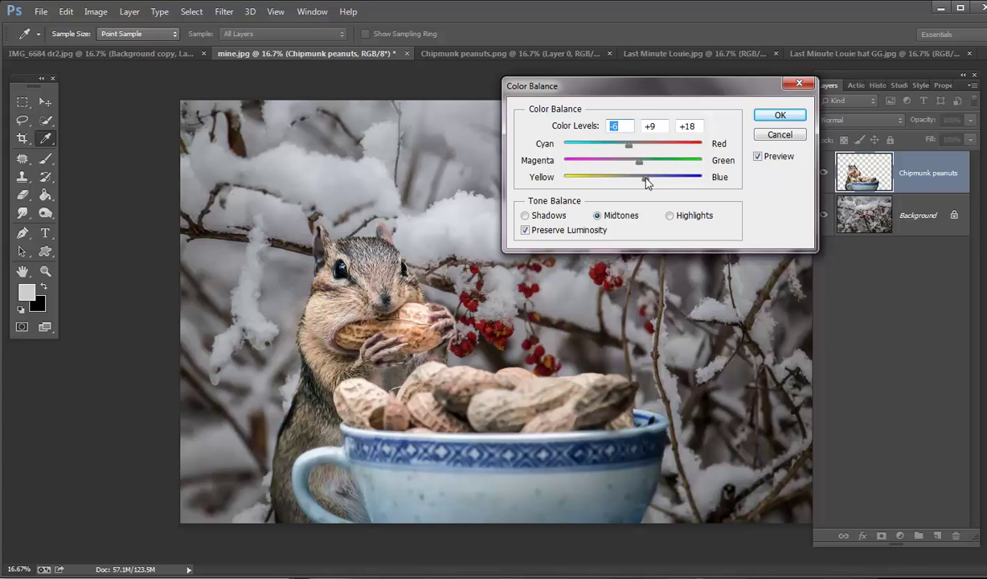
{"action": "left_click", "coordinate": [758, 158]}
{"action": "left_click", "coordinate": [758, 157]}
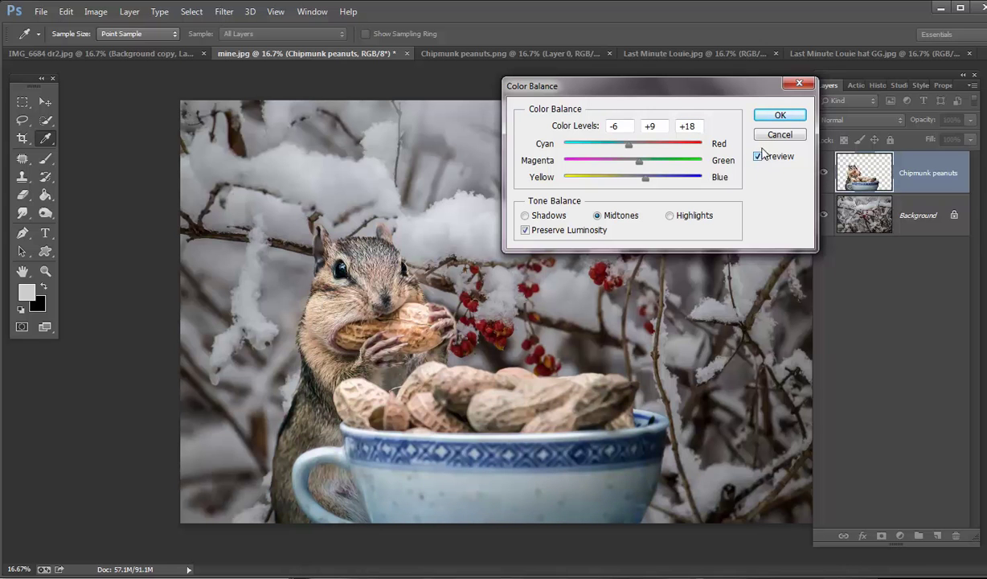
{"action": "left_click", "coordinate": [776, 115]}
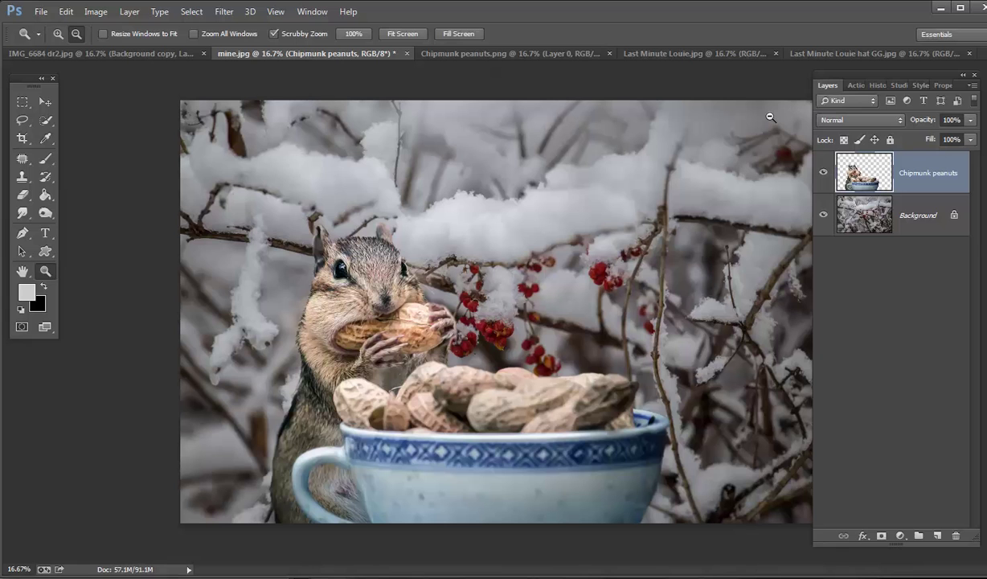
Review the chipmunk cutout and both Last Minute Louie composites for reference, and select the Background layer in mine.jpg.
{"action": "left_click", "coordinate": [496, 55]}
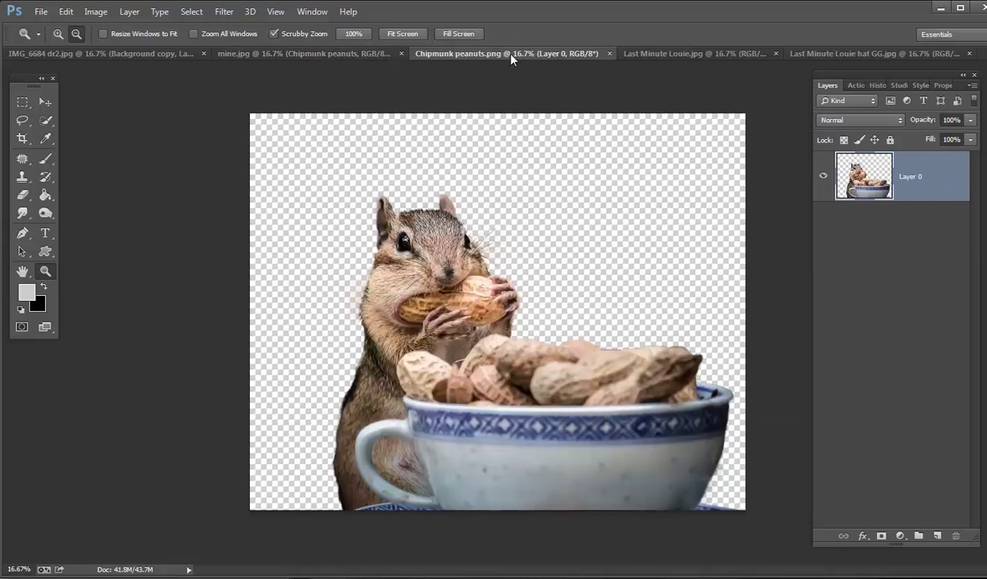
{"action": "left_click", "coordinate": [654, 54]}
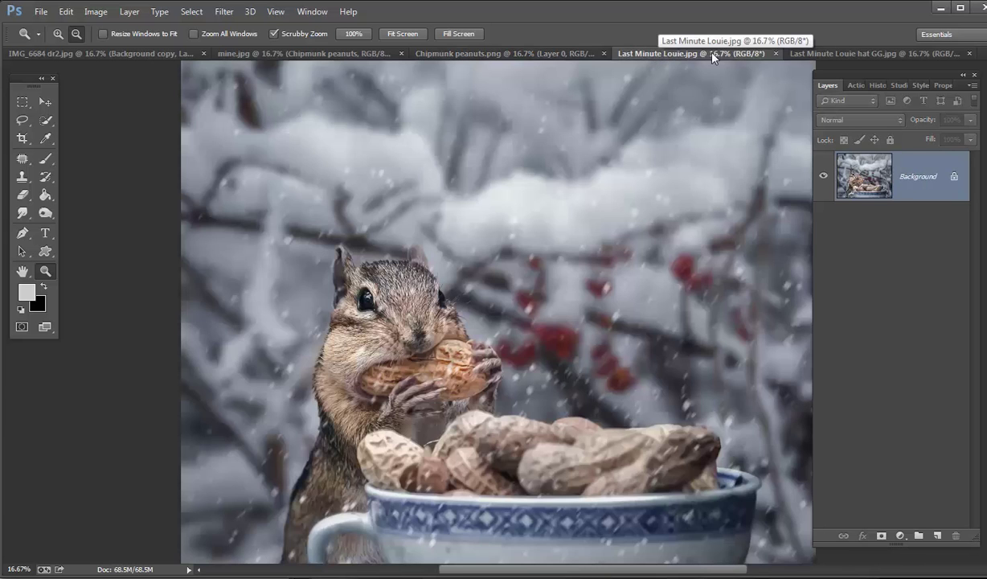
{"action": "left_click", "coordinate": [815, 54]}
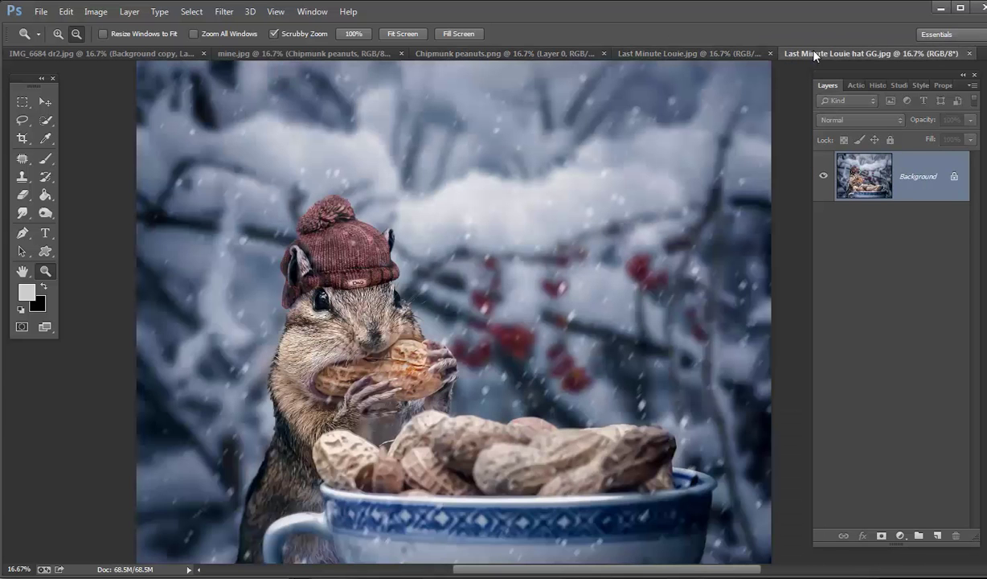
{"action": "left_click", "coordinate": [292, 55]}
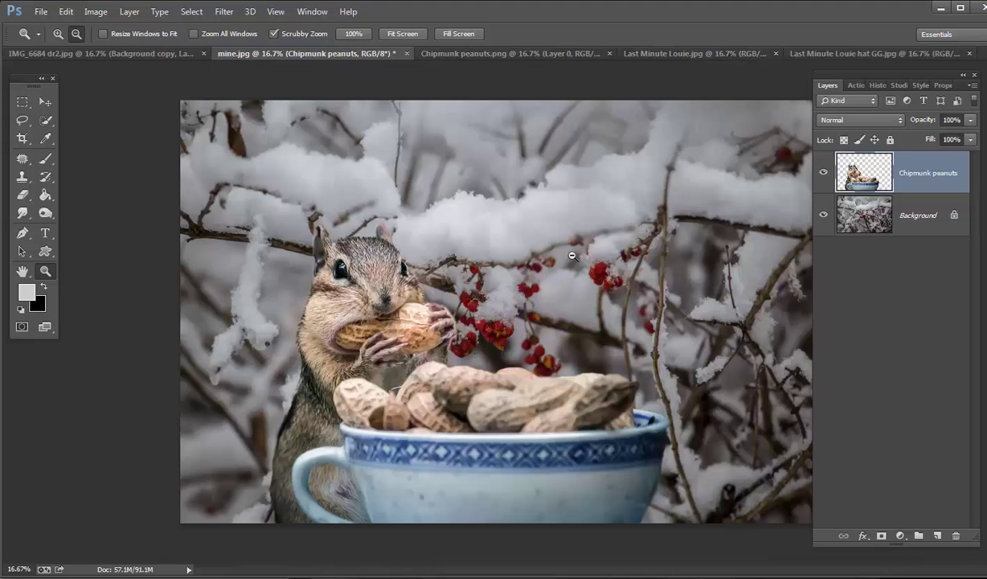
{"action": "left_click", "coordinate": [877, 233]}
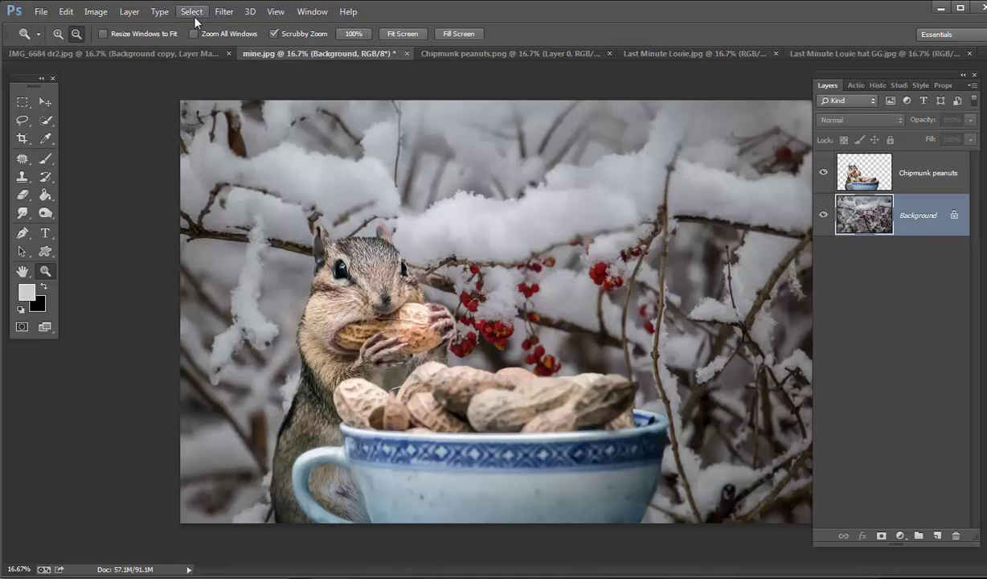
{"action": "left_click", "coordinate": [223, 13]}
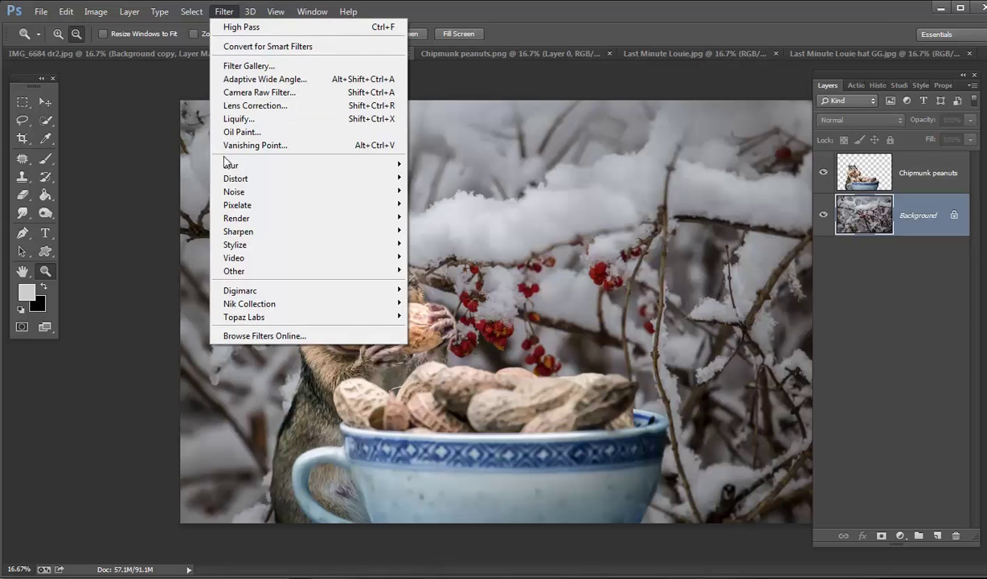
{"action": "mouse_move", "coordinate": [226, 166]}
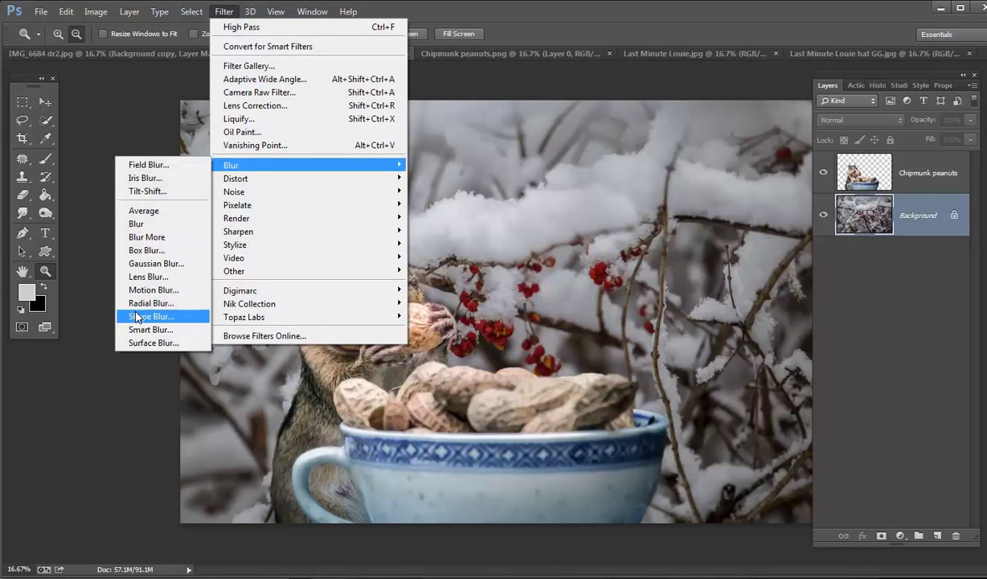
{"action": "left_click", "coordinate": [139, 291]}
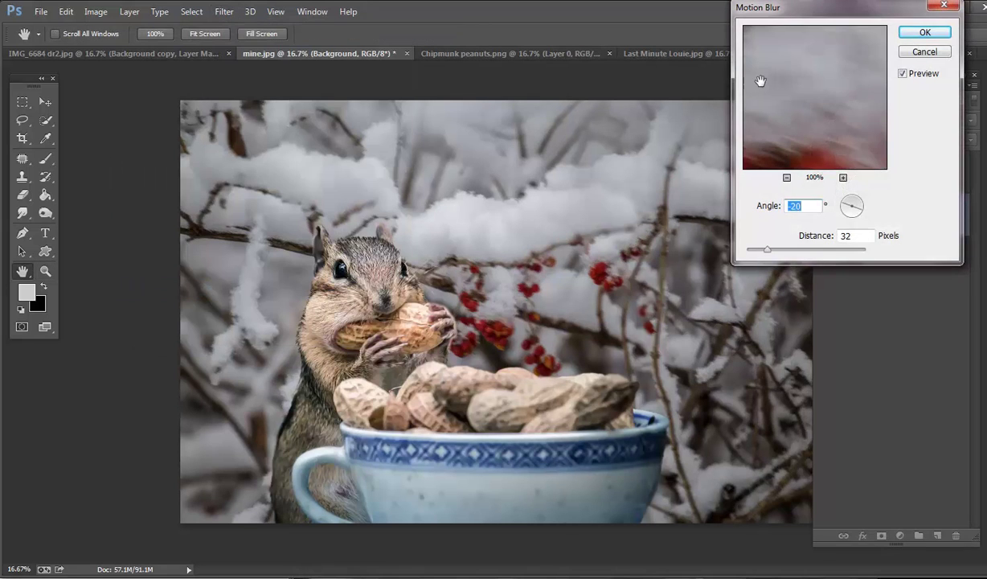
{"action": "left_click", "coordinate": [925, 52]}
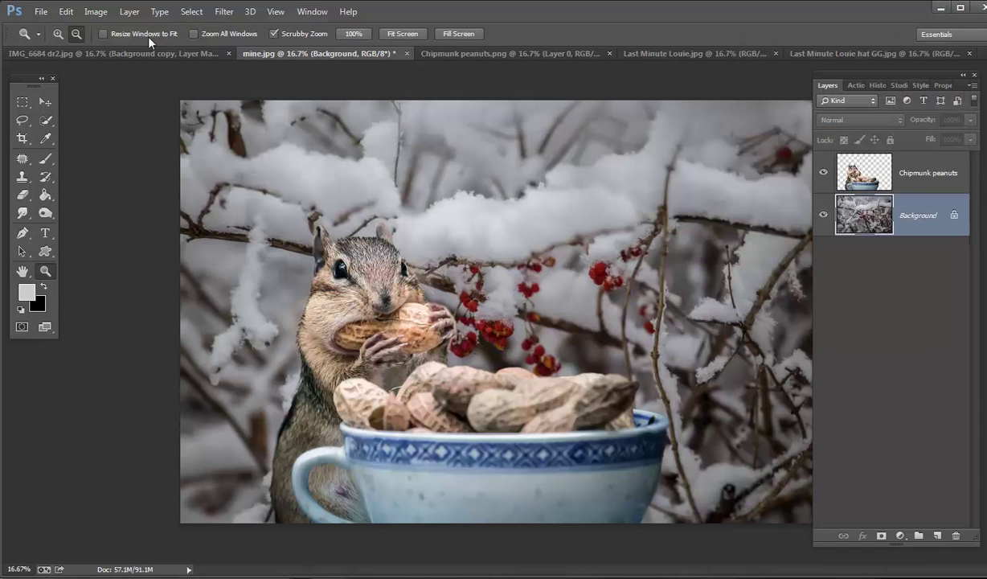
Apply a Gaussian Blur with a 16.8-pixel radius to the Background layer, trying stronger radii and comparing the preview on and off.
{"action": "left_click", "coordinate": [224, 11]}
{"action": "mouse_move", "coordinate": [217, 166]}
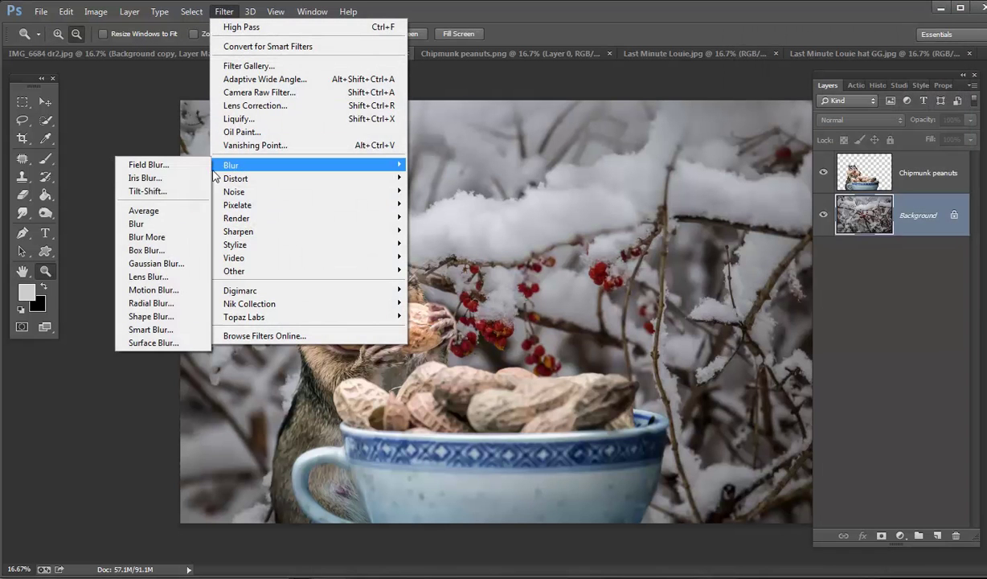
{"action": "left_click", "coordinate": [133, 266]}
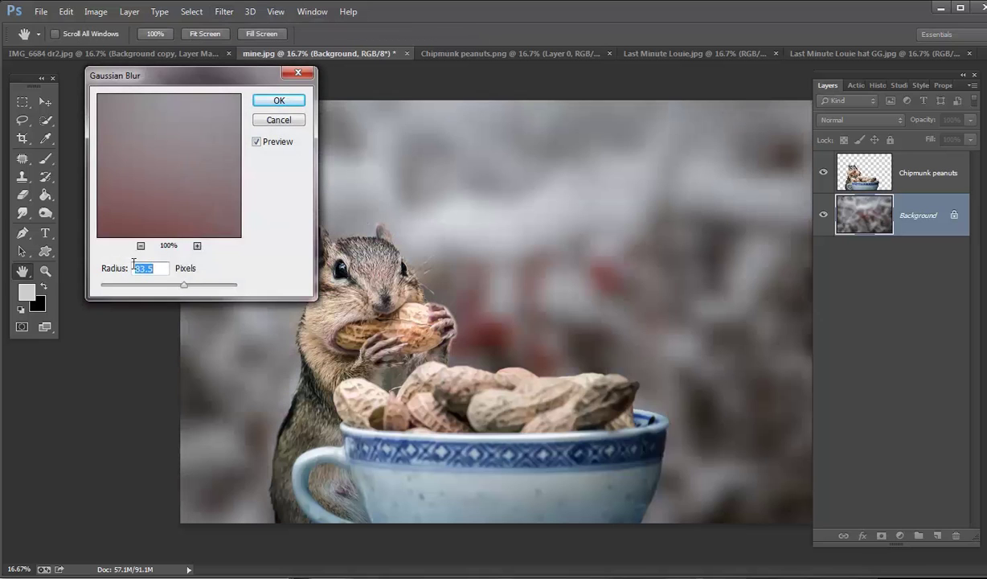
{"action": "left_click_drag", "start_coordinate": [184, 290], "coordinate": [160, 297]}
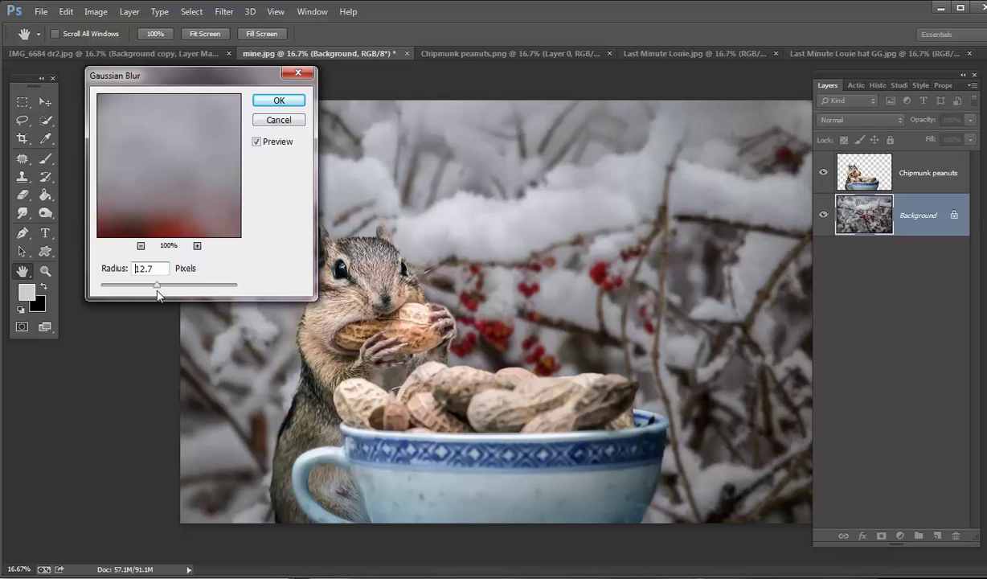
{"action": "mouse_move", "coordinate": [158, 295]}
{"action": "left_mouse_down"}
{"action": "mouse_move", "coordinate": [233, 289]}
{"action": "mouse_move", "coordinate": [161, 296]}
{"action": "left_mouse_up"}
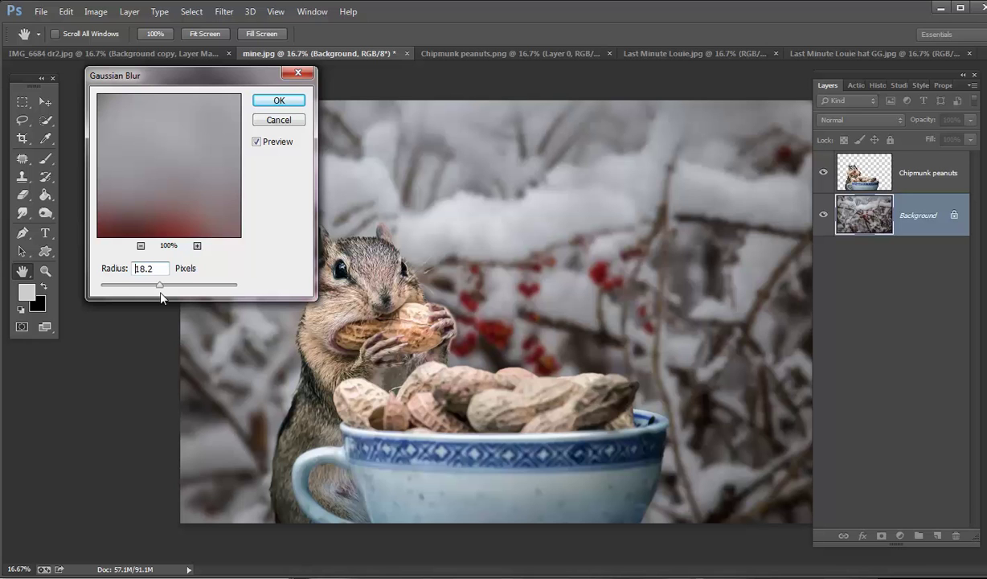
{"action": "left_click_drag", "start_coordinate": [160, 297], "coordinate": [168, 290]}
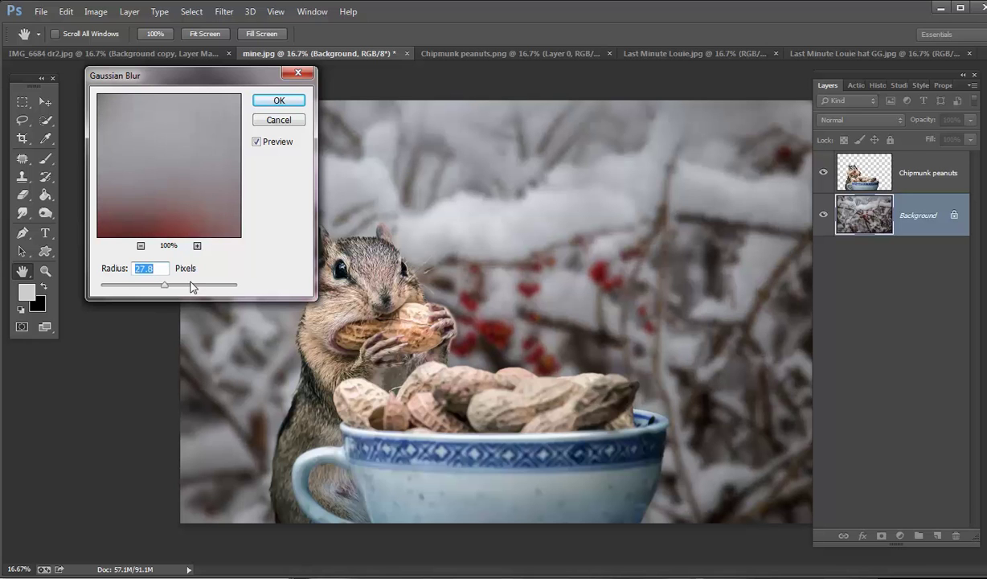
{"action": "left_click", "coordinate": [256, 143]}
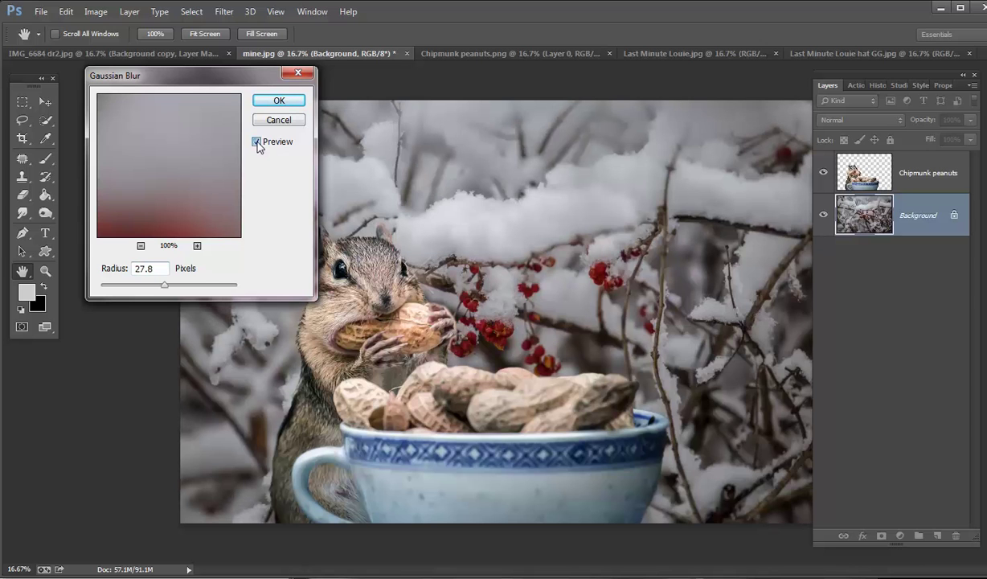
{"action": "left_click", "coordinate": [257, 142]}
{"action": "left_click", "coordinate": [256, 142]}
{"action": "left_click", "coordinate": [257, 142]}
{"action": "left_click_drag", "start_coordinate": [165, 290], "coordinate": [160, 292]}
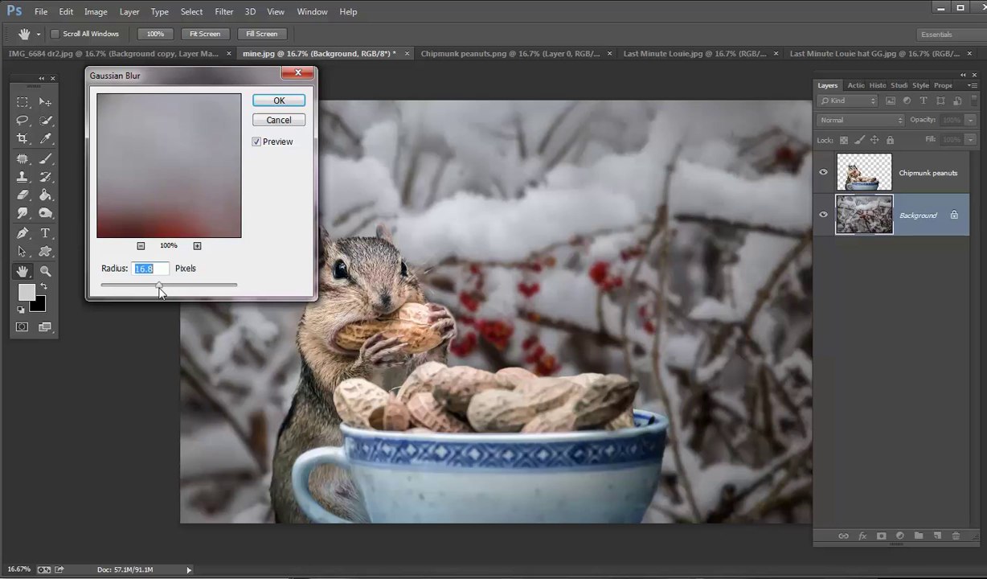
{"action": "left_click", "coordinate": [280, 106]}
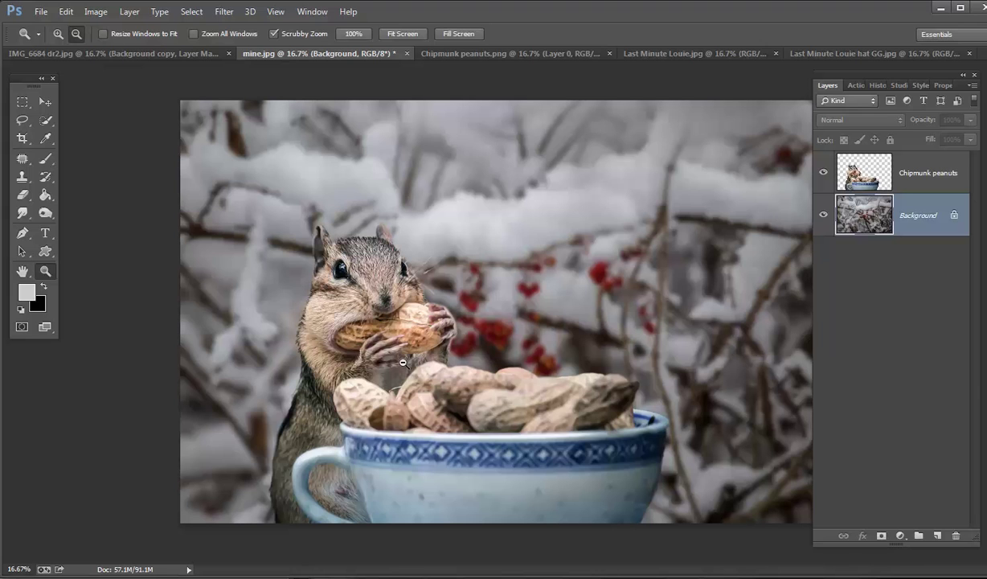
Adjust the Background layer with Brightness/Contrast, setting brightness to 15 and contrast to -10.
{"action": "left_click_drag", "start_coordinate": [851, 75], "coordinate": [869, 77]}
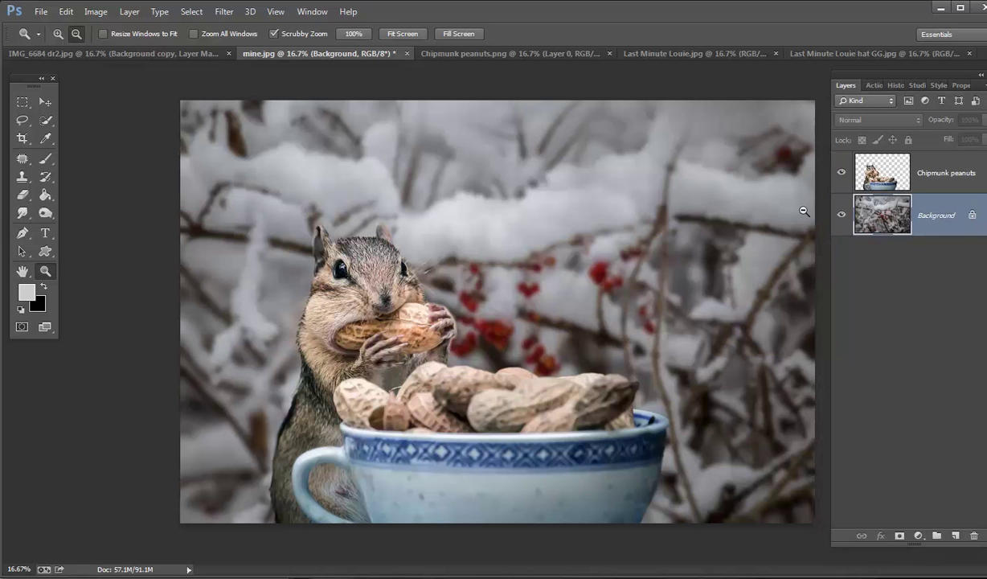
{"action": "left_click", "coordinate": [96, 11]}
{"action": "mouse_move", "coordinate": [113, 53]}
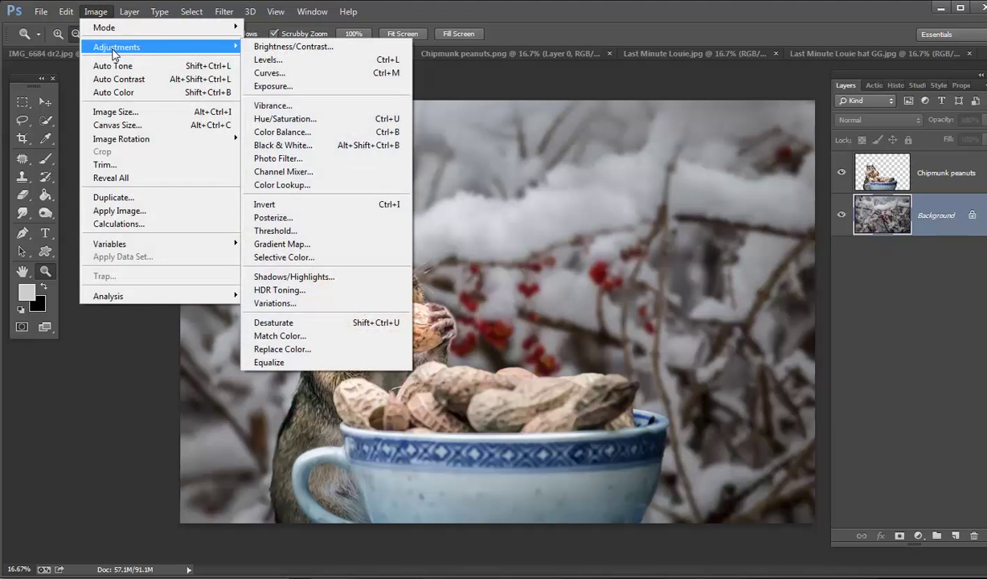
{"action": "left_click", "coordinate": [261, 46]}
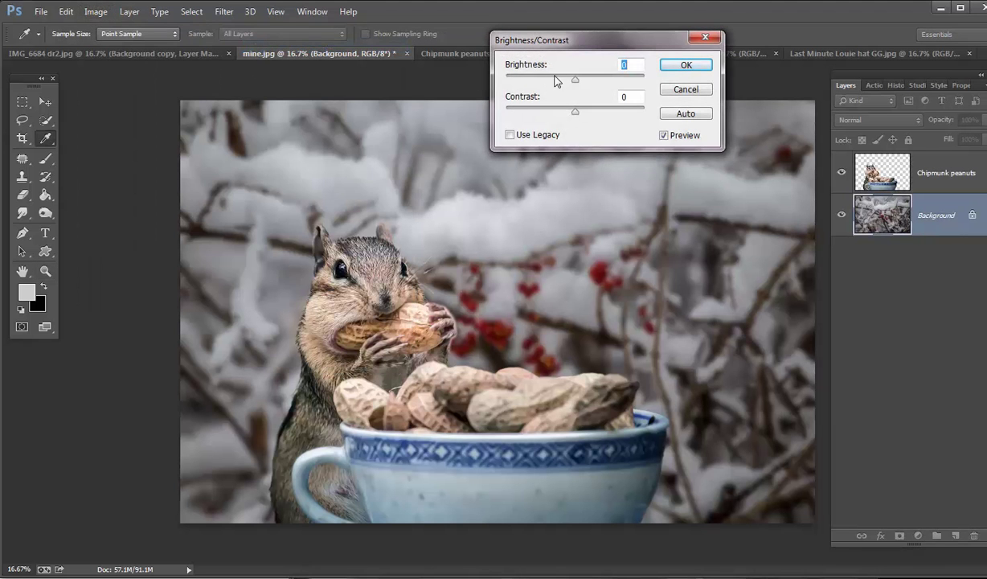
{"action": "left_click_drag", "start_coordinate": [575, 79], "coordinate": [583, 78]}
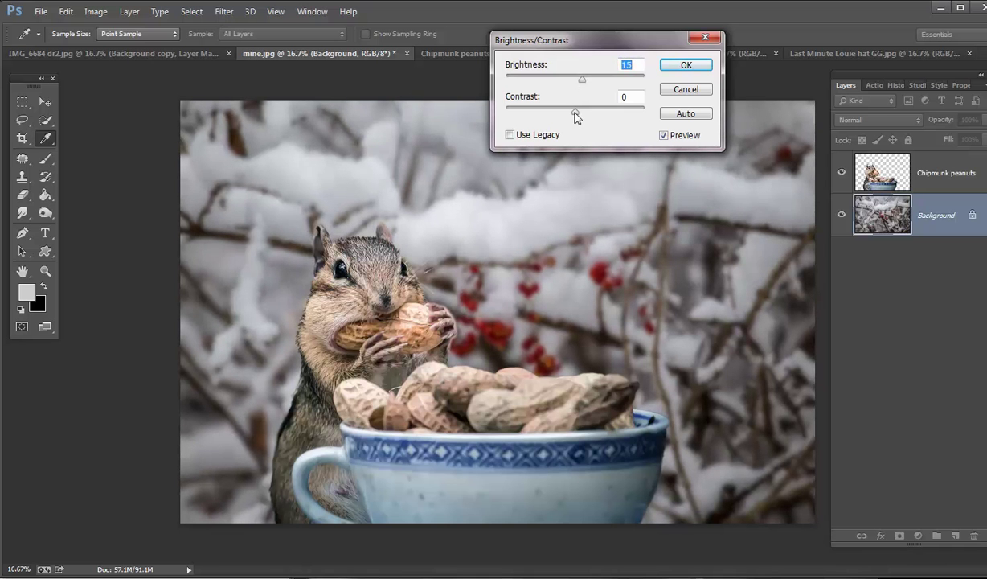
{"action": "mouse_move", "coordinate": [576, 117]}
{"action": "left_mouse_down"}
{"action": "mouse_move", "coordinate": [551, 117]}
{"action": "mouse_move", "coordinate": [575, 111]}
{"action": "mouse_move", "coordinate": [548, 129]}
{"action": "mouse_move", "coordinate": [583, 127]}
{"action": "mouse_move", "coordinate": [563, 132]}
{"action": "left_mouse_up"}
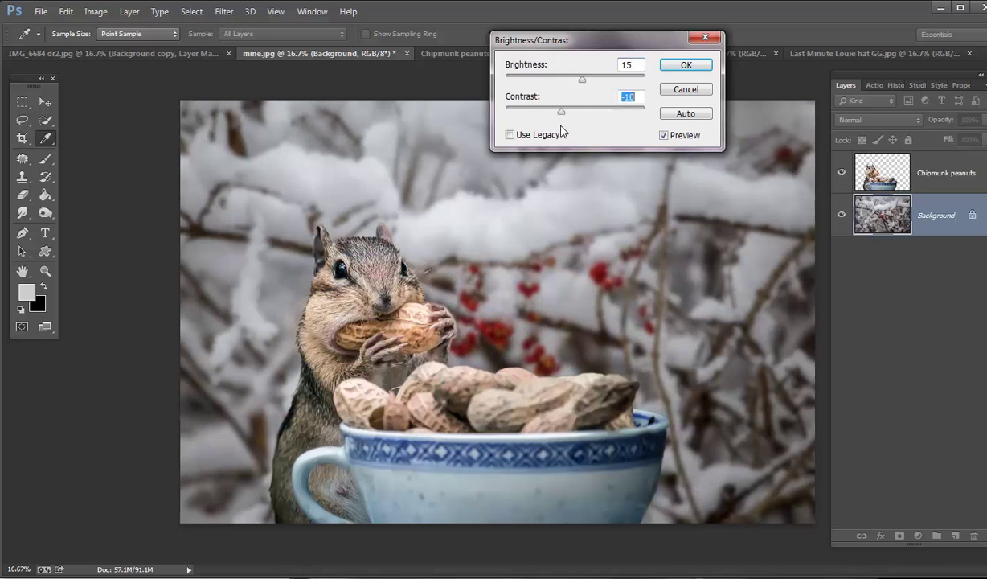
{"action": "left_click", "coordinate": [679, 67]}
{"action": "key", "text": "z"}
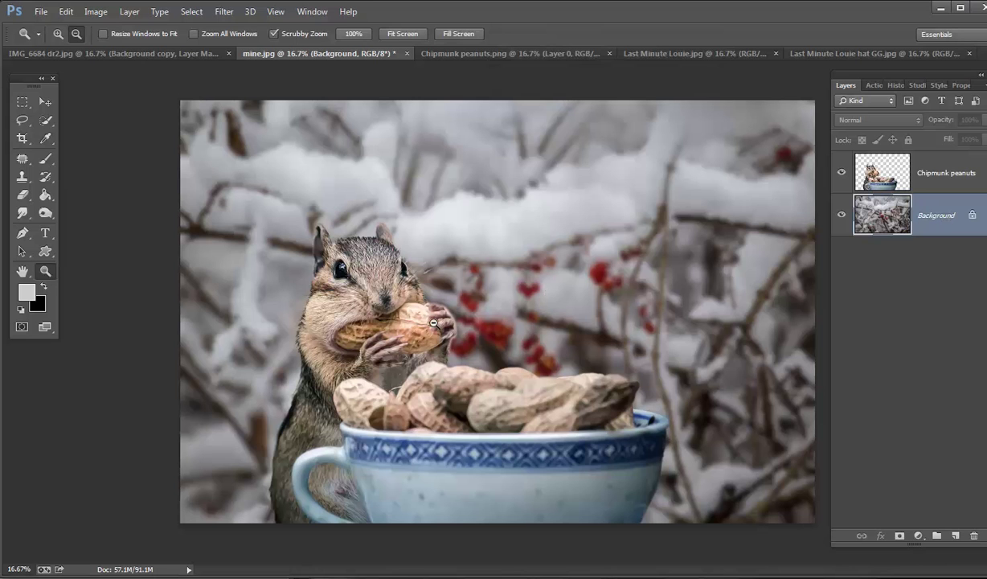
Apply the Camera Raw Filter to the Background layer with HSL luminance of Reds +38 and Blues +23.
{"action": "left_click", "coordinate": [225, 13]}
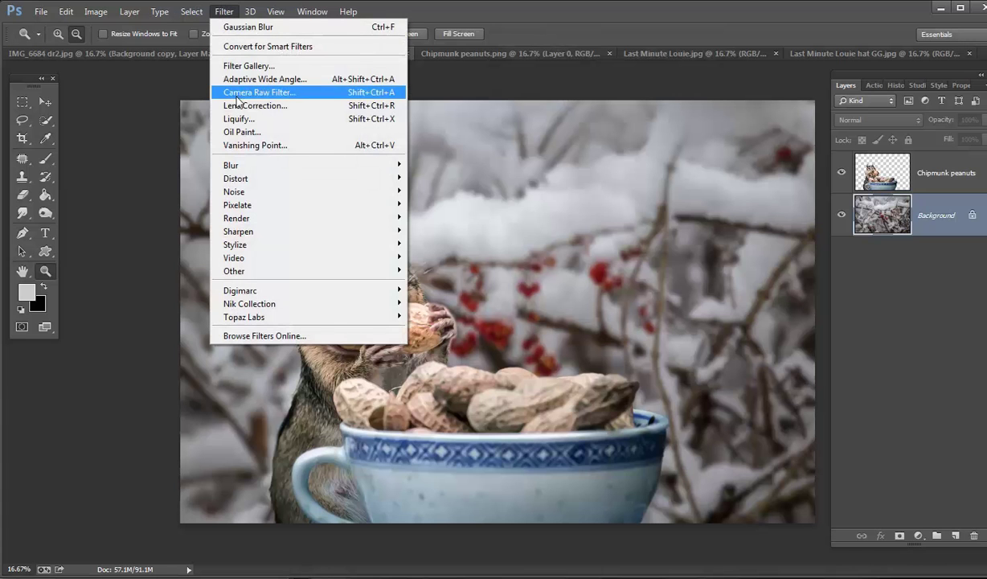
{"action": "left_click", "coordinate": [240, 97]}
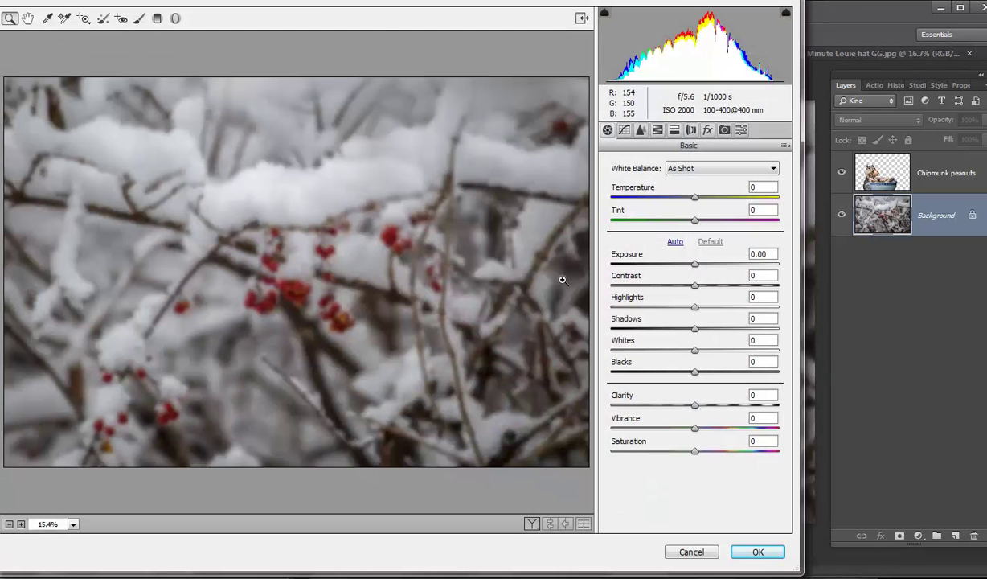
{"action": "left_click", "coordinate": [657, 130]}
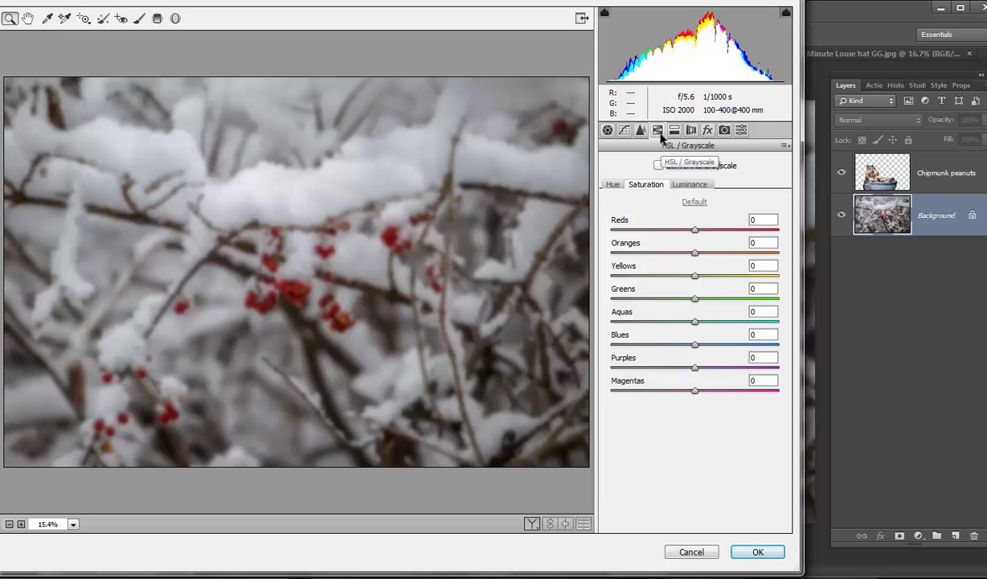
{"action": "left_click_drag", "start_coordinate": [669, 229], "coordinate": [688, 236]}
{"action": "left_click", "coordinate": [685, 186]}
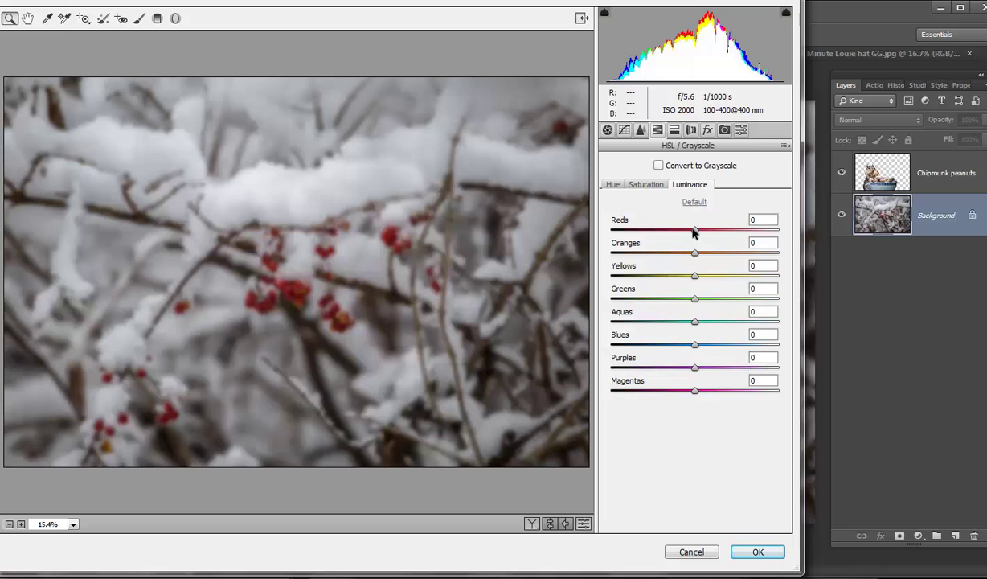
{"action": "left_click_drag", "start_coordinate": [695, 232], "coordinate": [725, 231]}
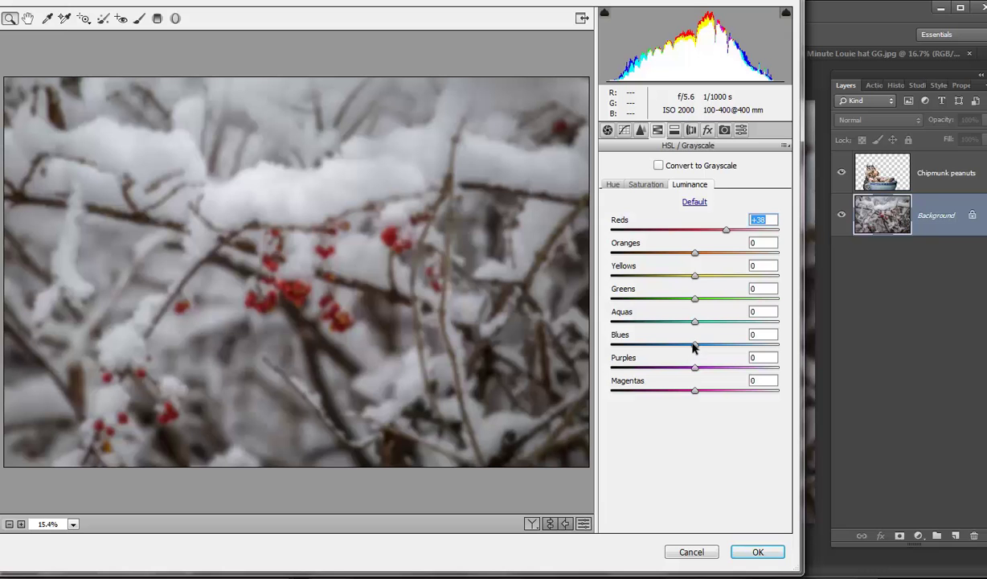
{"action": "left_click_drag", "start_coordinate": [696, 346], "coordinate": [716, 341]}
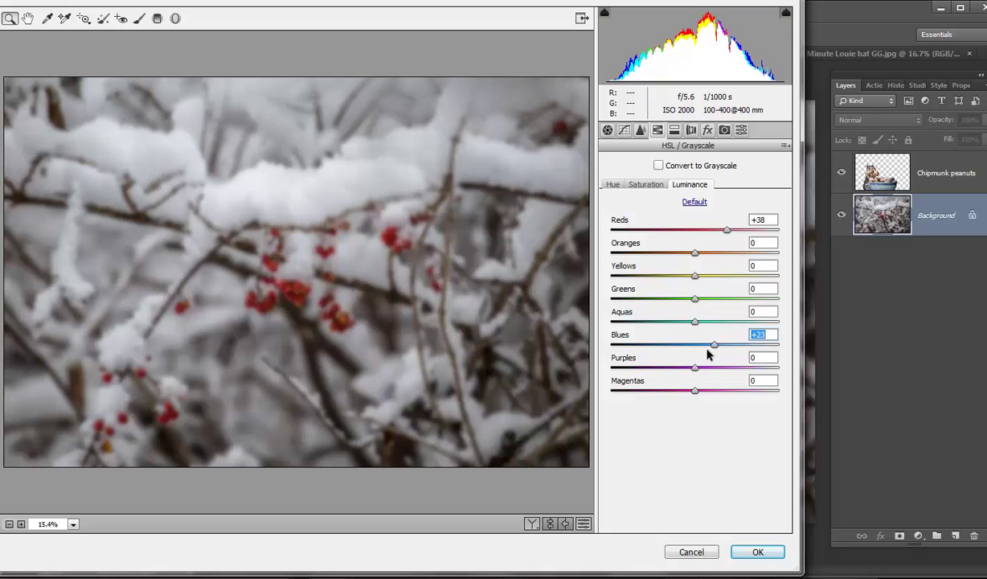
{"action": "left_click", "coordinate": [757, 553]}
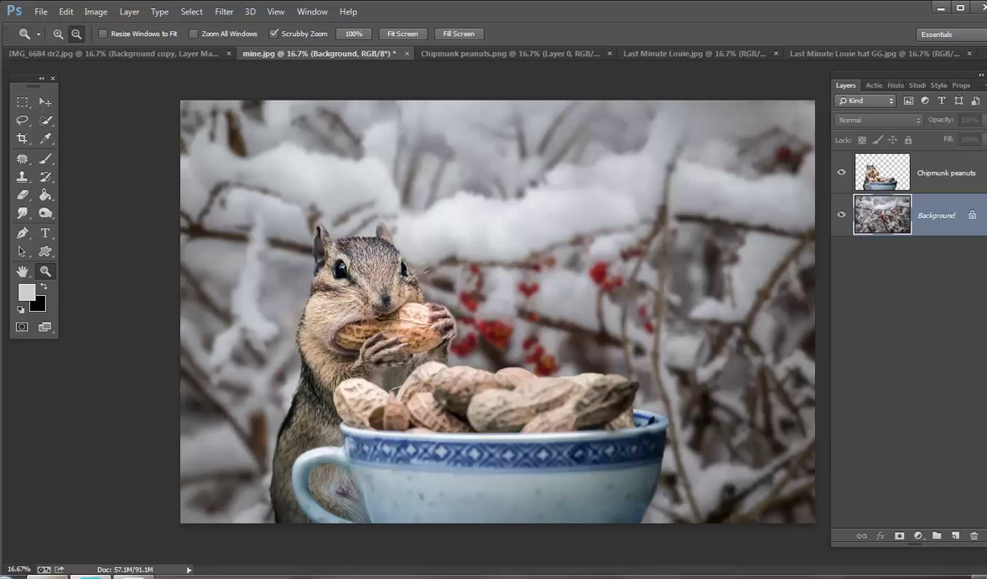
Place the hat_D&G2 image on the chipmunk's head at about 80% scale and move its layer above Chipmunk peanuts.
{"action": "left_click", "coordinate": [4, 575]}
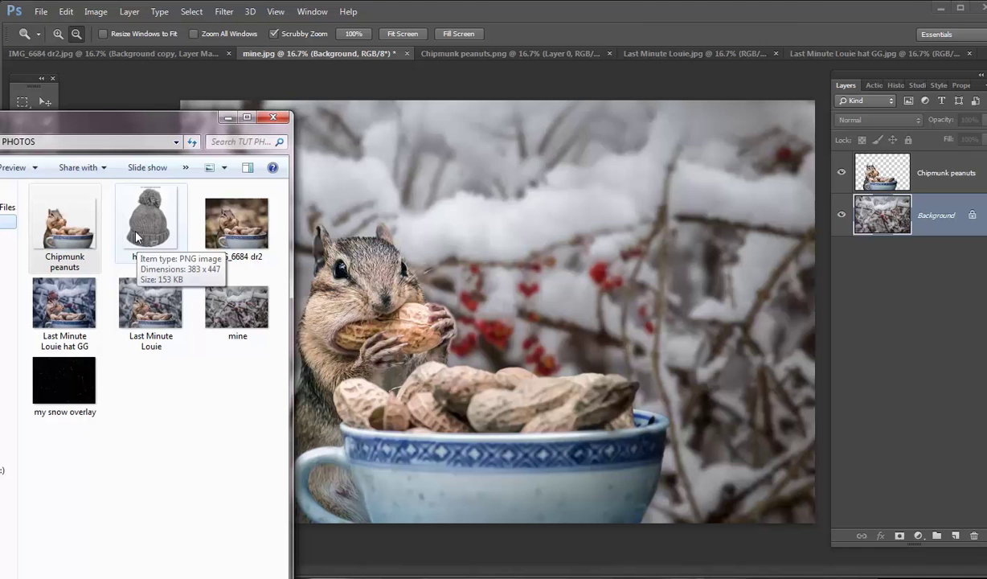
{"action": "left_click_drag", "start_coordinate": [137, 237], "coordinate": [344, 219]}
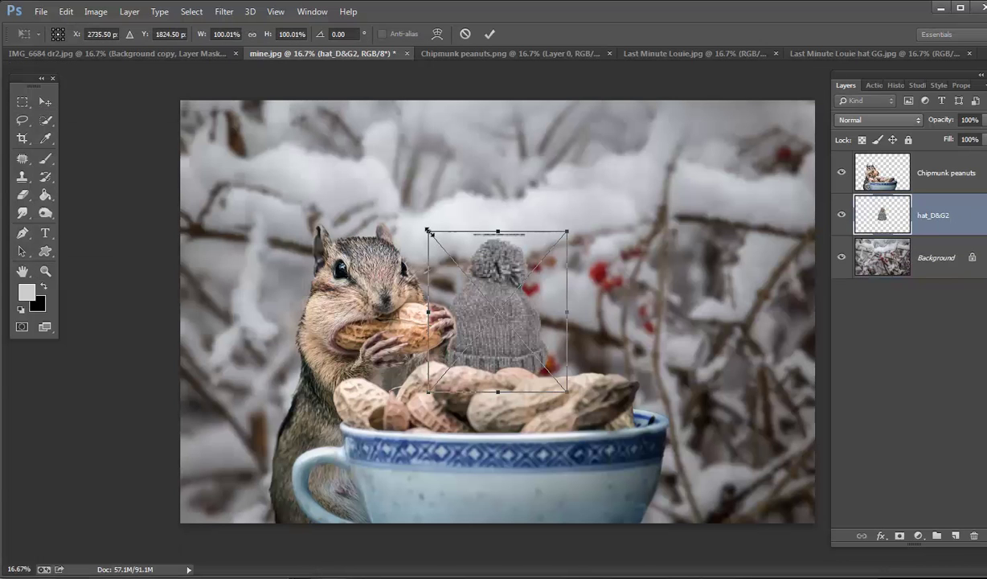
{"action": "mouse_move", "coordinate": [400, 223]}
{"action": "left_mouse_down"}
{"action": "mouse_move", "coordinate": [394, 193]}
{"action": "mouse_move", "coordinate": [391, 211]}
{"action": "left_mouse_up"}
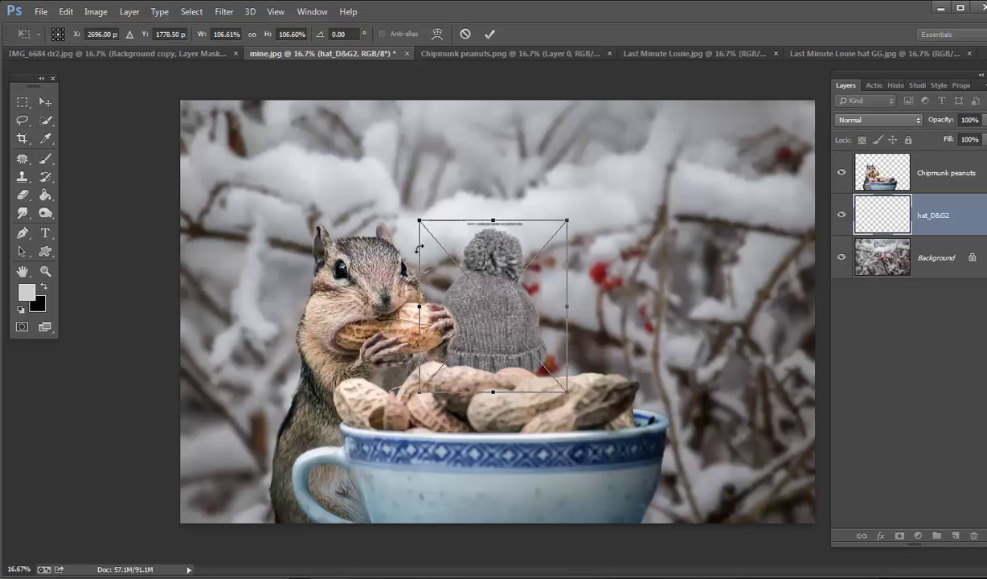
{"action": "left_click_drag", "start_coordinate": [488, 298], "coordinate": [353, 212]}
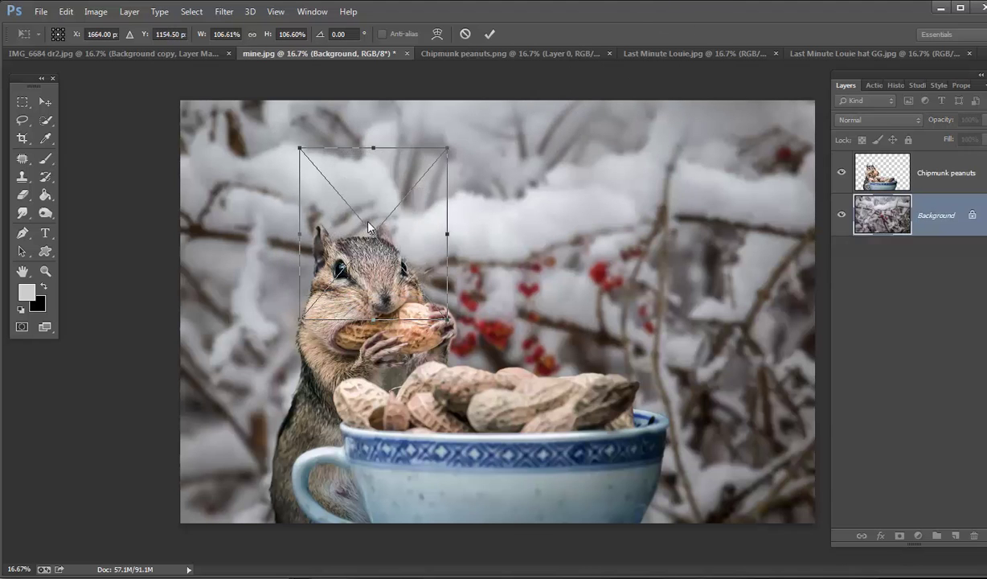
{"action": "left_click_drag", "start_coordinate": [449, 146], "coordinate": [411, 191]}
{"action": "left_click_drag", "start_coordinate": [390, 238], "coordinate": [398, 197]}
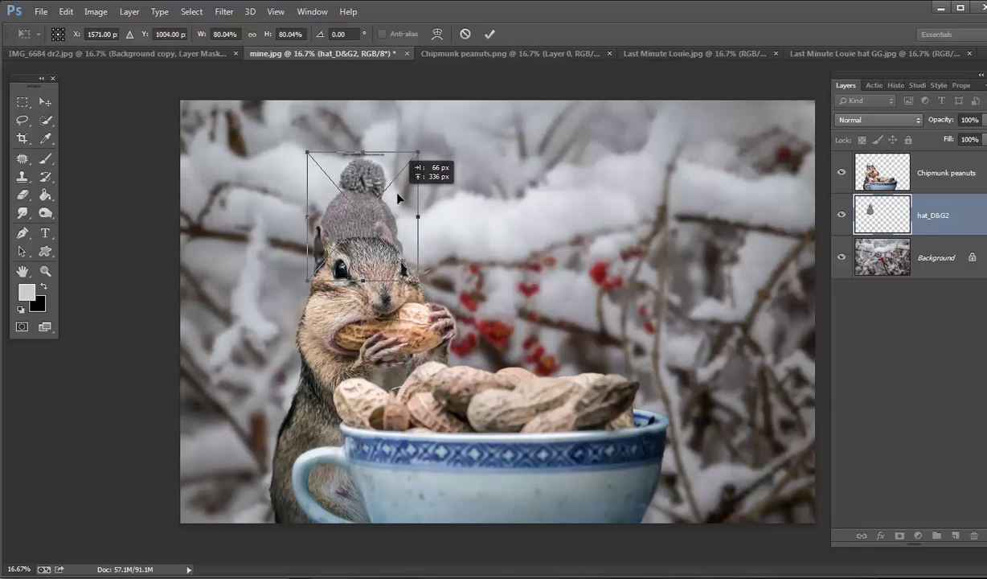
{"action": "left_click", "coordinate": [492, 35]}
{"action": "left_click_drag", "start_coordinate": [891, 220], "coordinate": [933, 177]}
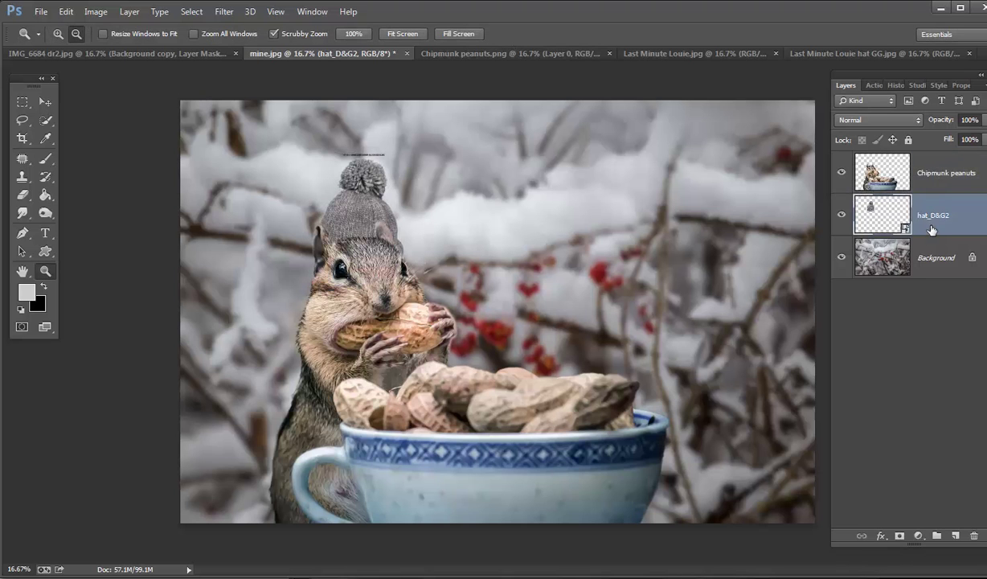
{"action": "left_click_drag", "start_coordinate": [932, 172], "coordinate": [929, 214]}
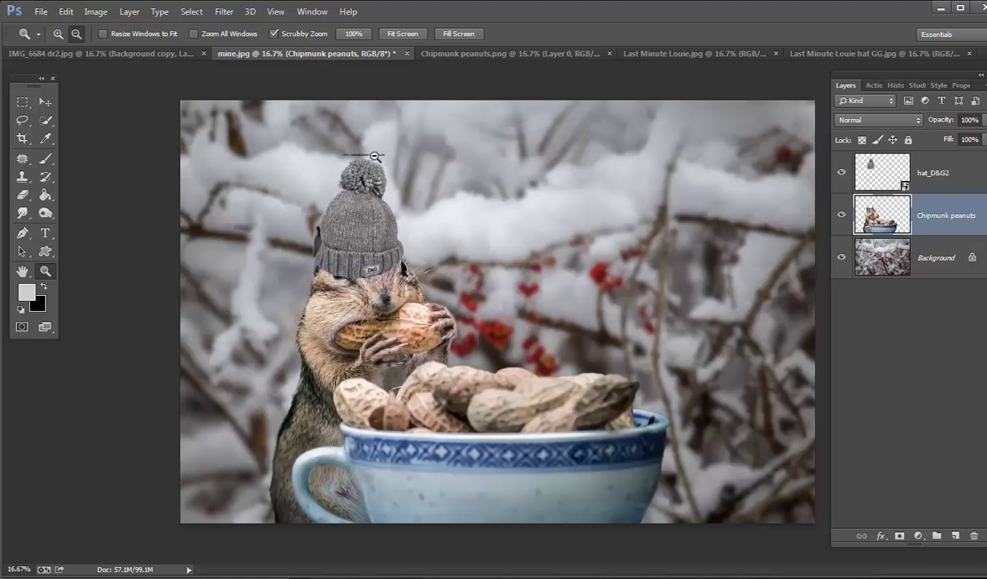
Add a layer mask to the hat layer and paint out the thin text line above the pom-pom with a black 71-pixel brush.
{"action": "left_click", "coordinate": [942, 178]}
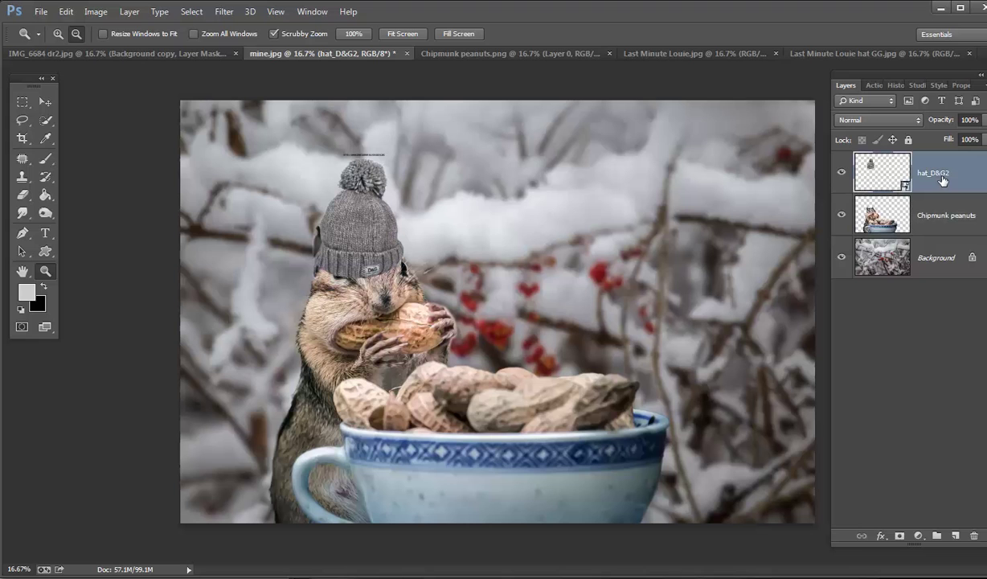
{"action": "left_click", "coordinate": [902, 537]}
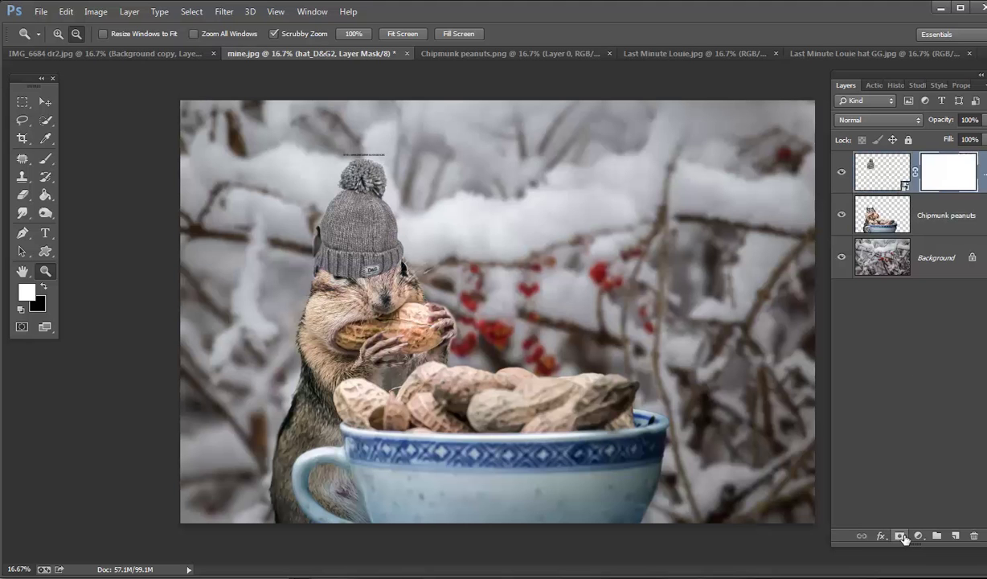
{"action": "left_click", "coordinate": [46, 161]}
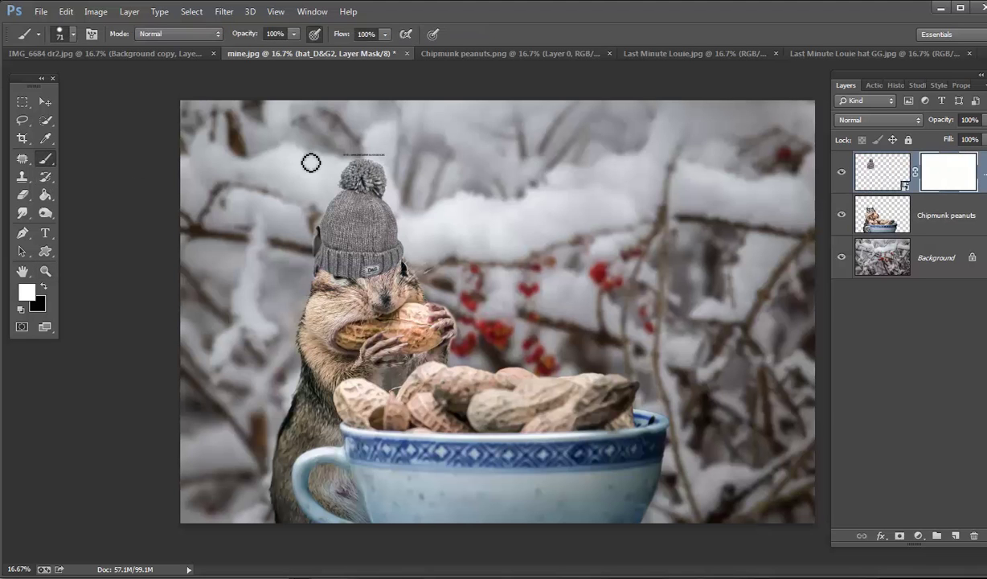
{"action": "left_click", "coordinate": [44, 285]}
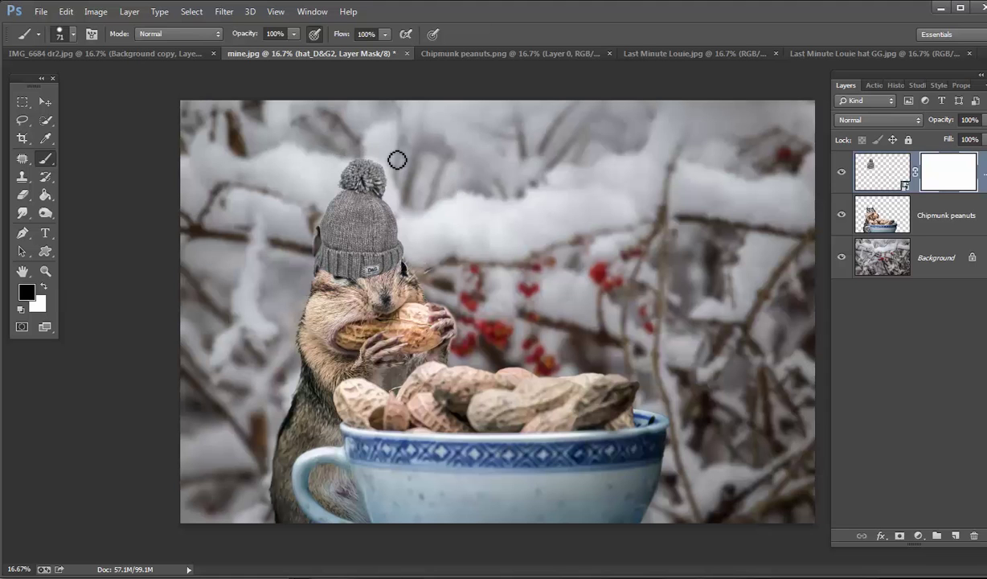
{"action": "left_click_drag", "start_coordinate": [400, 160], "coordinate": [311, 152]}
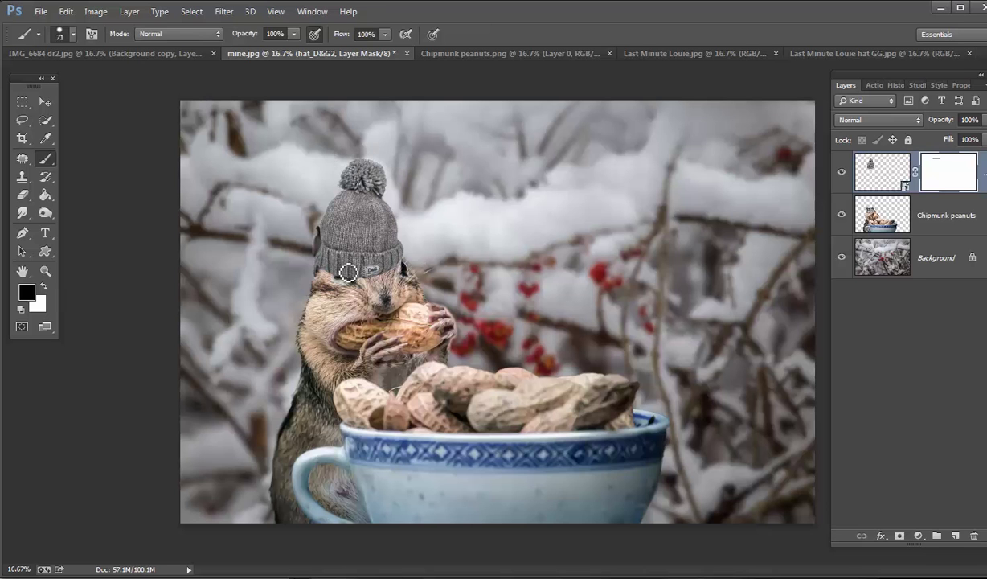
{"action": "left_click", "coordinate": [64, 12]}
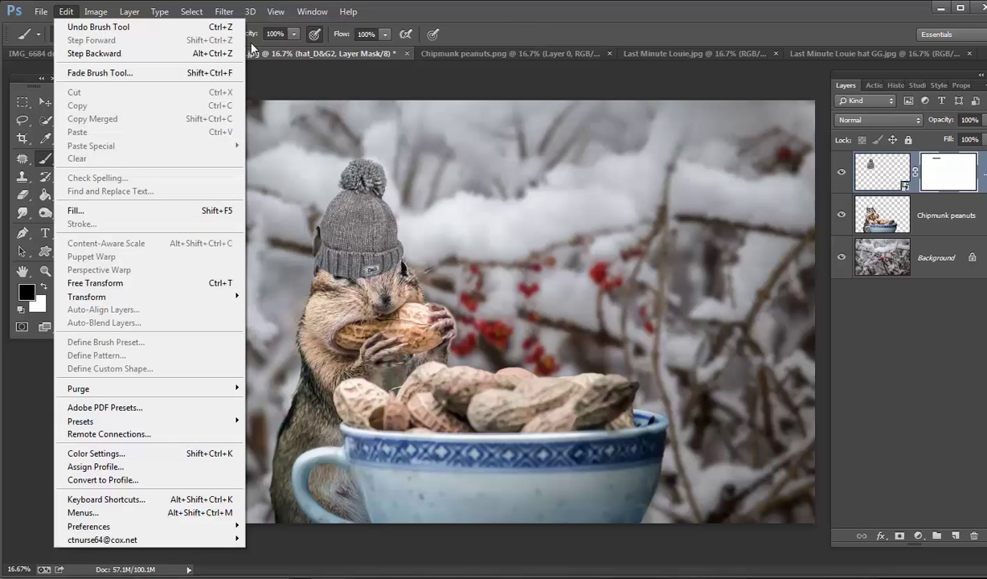
{"action": "left_click", "coordinate": [29, 23]}
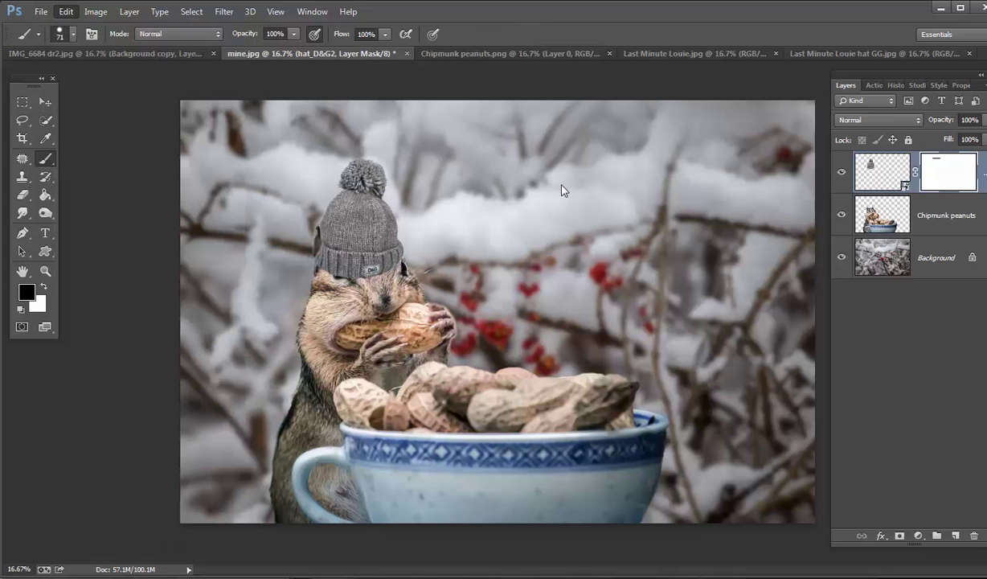
{"action": "double_click", "coordinate": [885, 173]}
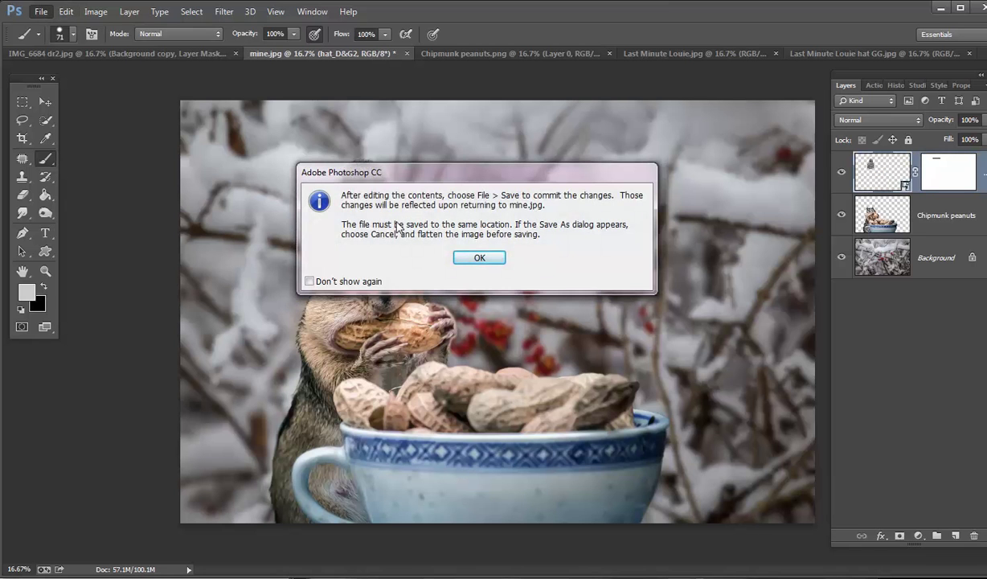
{"action": "left_click", "coordinate": [477, 254]}
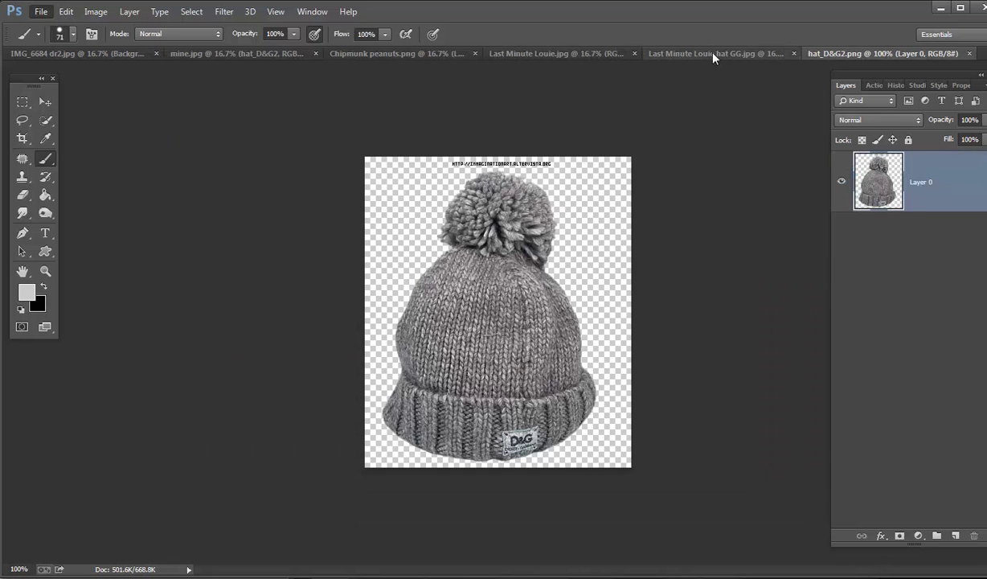
{"action": "left_click", "coordinate": [688, 53]}
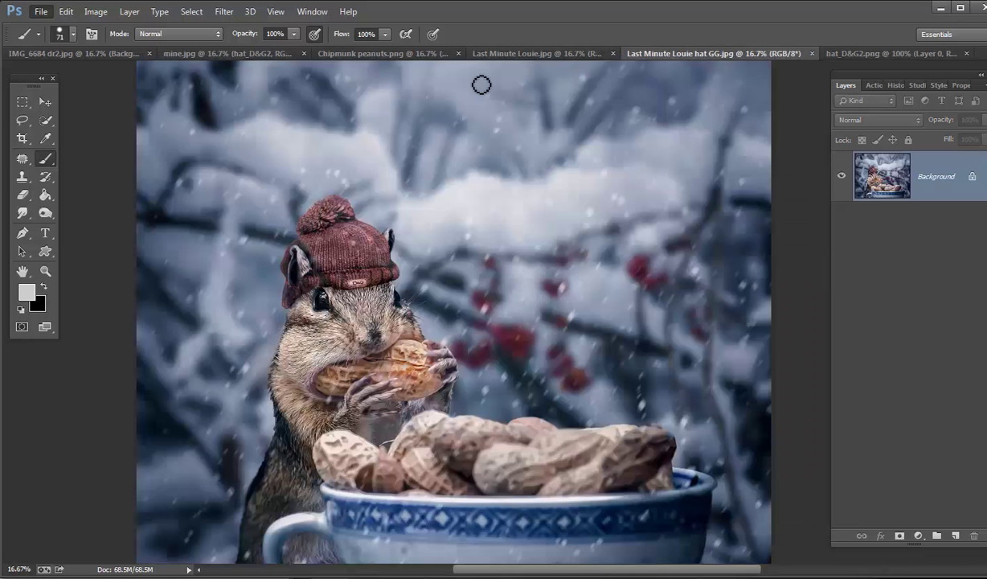
{"action": "left_click", "coordinate": [410, 56]}
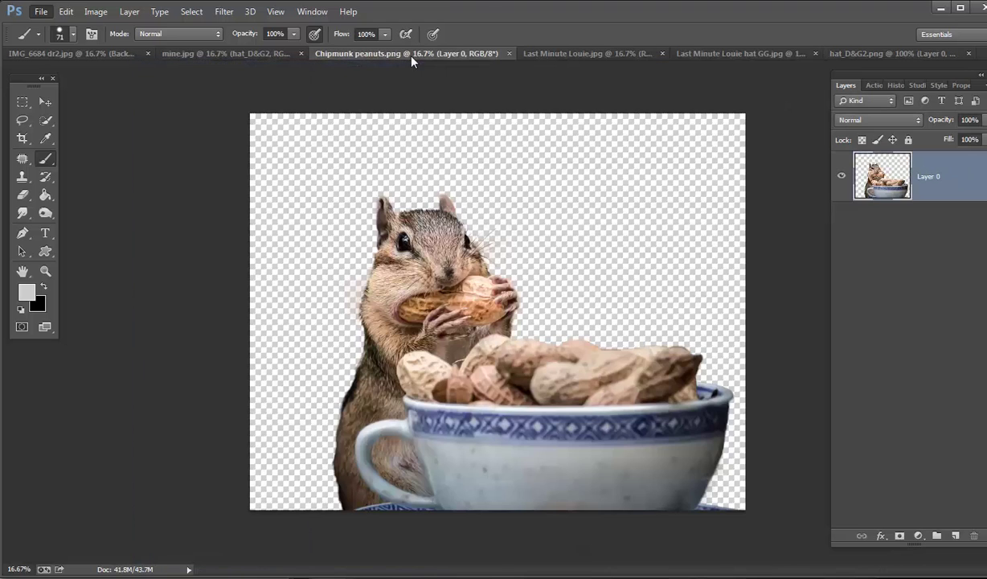
{"action": "left_click", "coordinate": [563, 54]}
{"action": "left_click", "coordinate": [216, 54]}
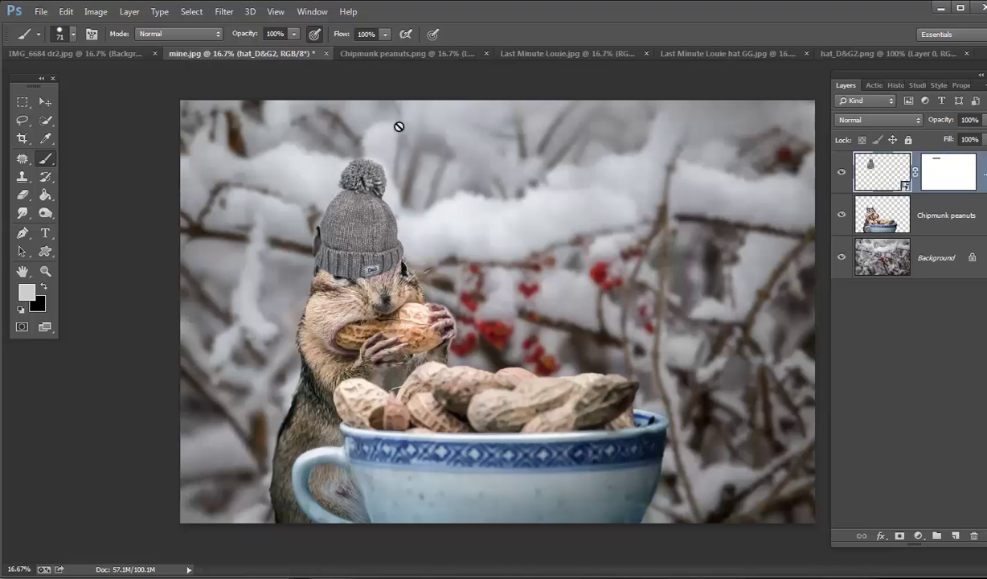
Apply Puppet Warp to the hat layer, pinning the hat and raising its brim clear of the chipmunk's eyes.
{"action": "left_click", "coordinate": [65, 13]}
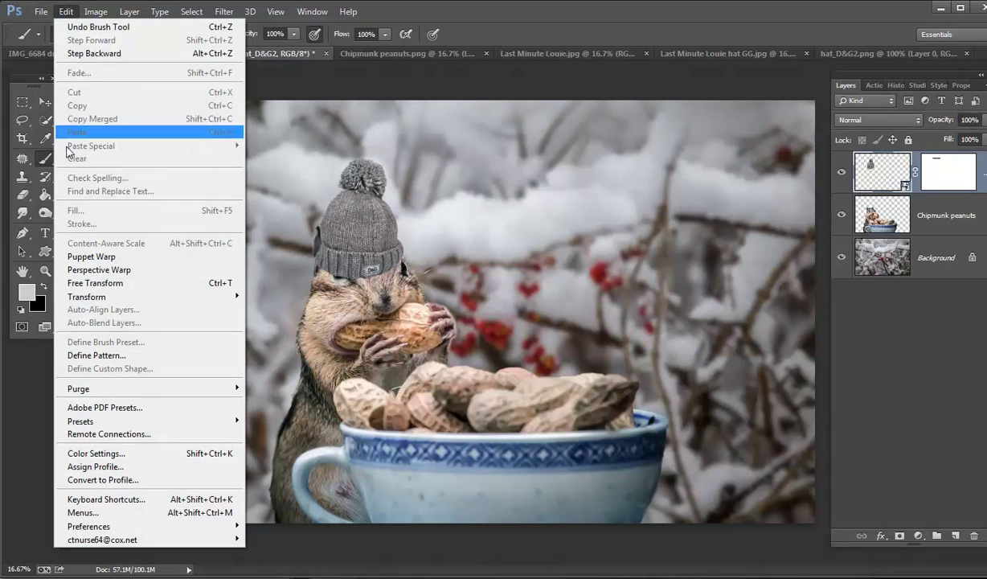
{"action": "left_click", "coordinate": [78, 255]}
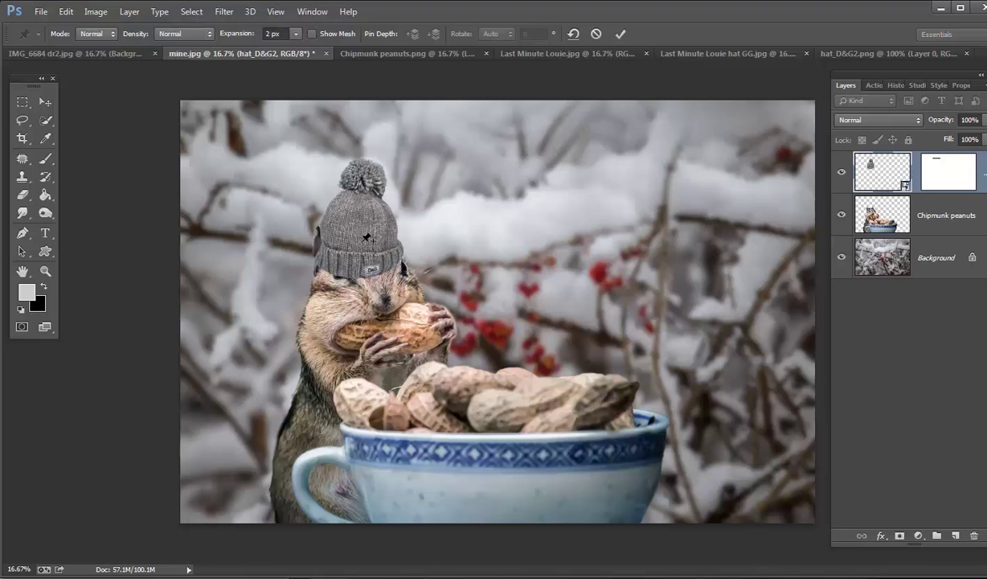
{"action": "left_click", "coordinate": [364, 265]}
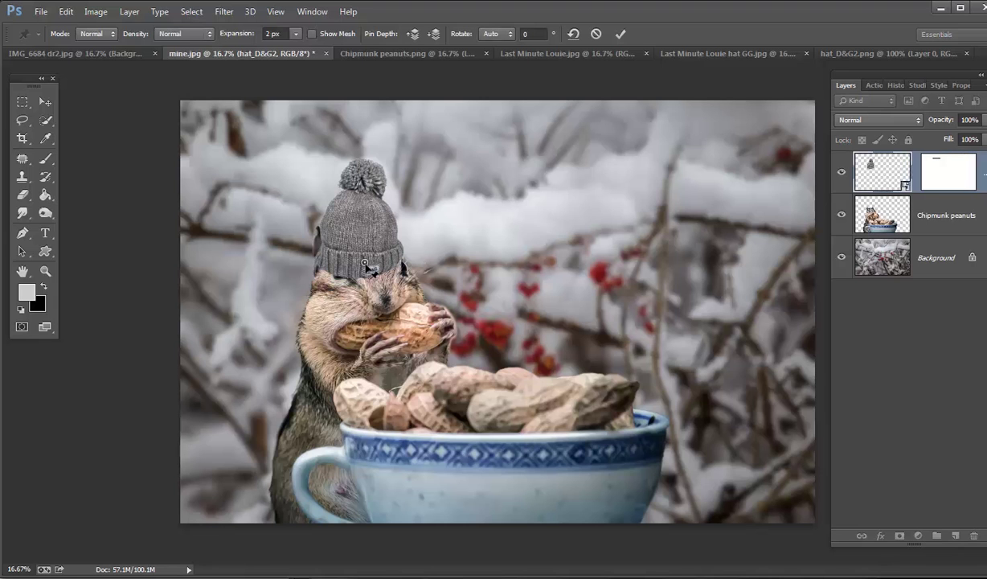
{"action": "mouse_move", "coordinate": [365, 265]}
{"action": "left_mouse_down"}
{"action": "mouse_move", "coordinate": [374, 251]}
{"action": "mouse_move", "coordinate": [363, 262]}
{"action": "mouse_move", "coordinate": [364, 253]}
{"action": "left_mouse_up"}
{"action": "left_click", "coordinate": [400, 243]}
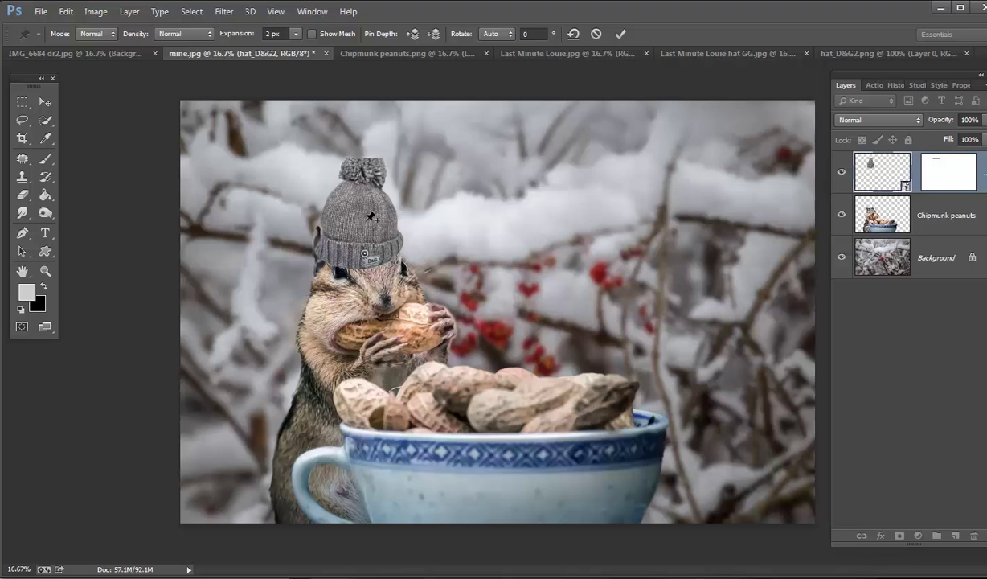
{"action": "left_click", "coordinate": [364, 220]}
{"action": "left_click_drag", "start_coordinate": [406, 239], "coordinate": [365, 257]}
{"action": "left_click", "coordinate": [355, 256]}
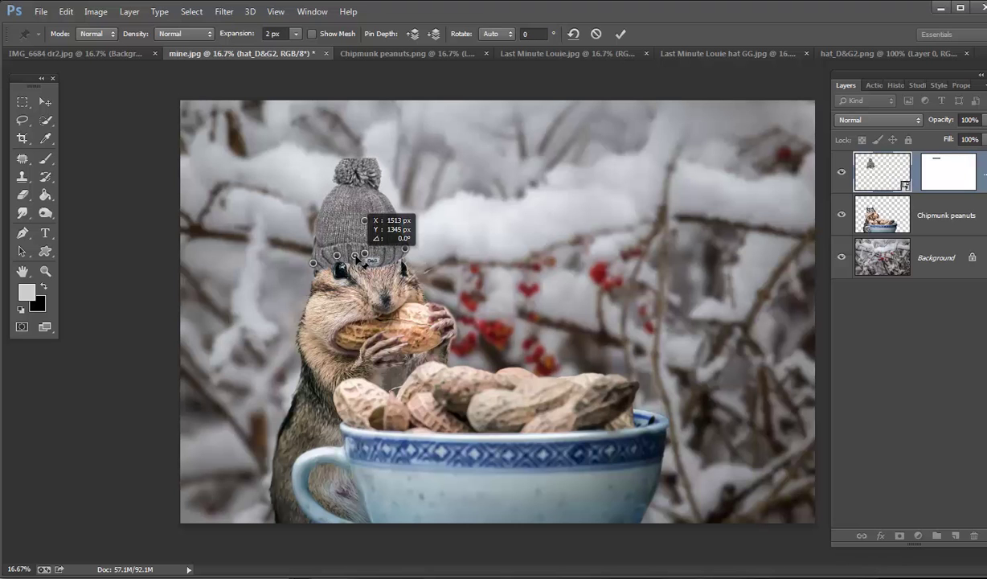
{"action": "left_click_drag", "start_coordinate": [359, 259], "coordinate": [412, 260]}
Pull the pom-pom down with warp pins to shorten the hat, and shift the pom-pom slightly towards the image's left.
{"action": "left_click_drag", "start_coordinate": [368, 169], "coordinate": [314, 244]}
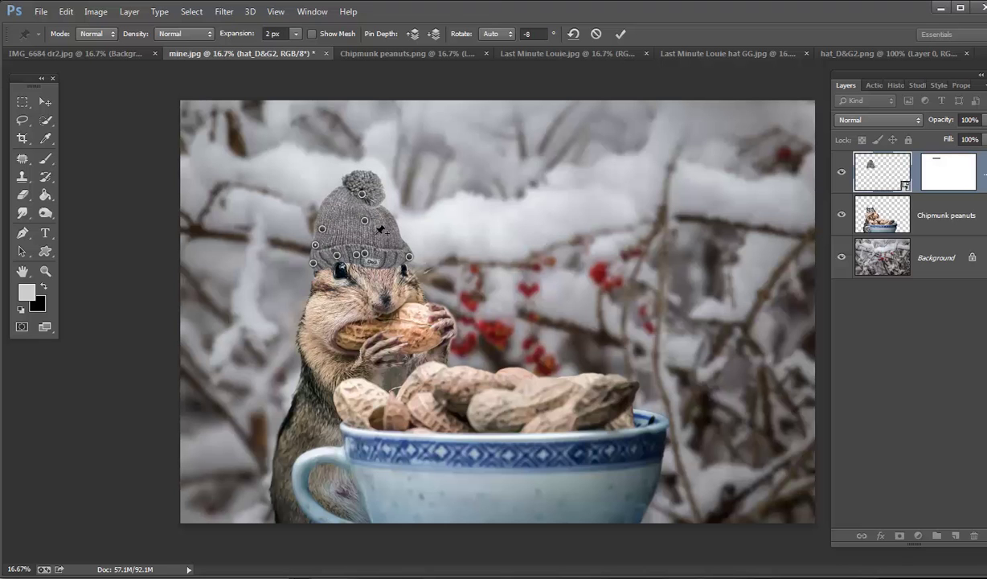
{"action": "left_click_drag", "start_coordinate": [399, 232], "coordinate": [397, 231]}
{"action": "mouse_move", "coordinate": [362, 172]}
{"action": "left_mouse_down"}
{"action": "mouse_move", "coordinate": [349, 168]}
{"action": "mouse_move", "coordinate": [351, 180]}
{"action": "left_mouse_up"}
{"action": "left_click", "coordinate": [351, 197]}
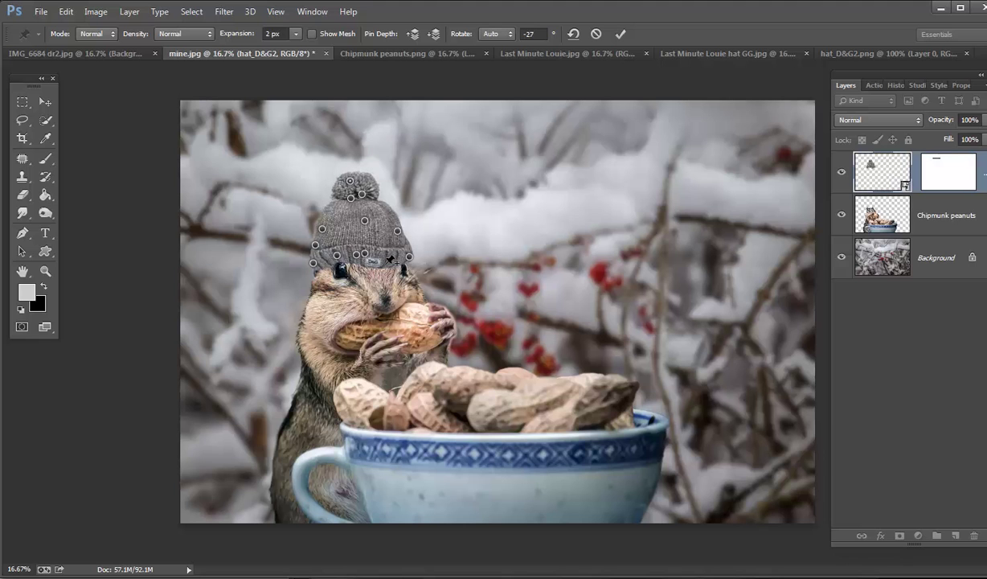
Refine the hat's right side and lower left brim corner with warp pins and commit the Puppet Warp.
{"action": "left_click", "coordinate": [389, 259]}
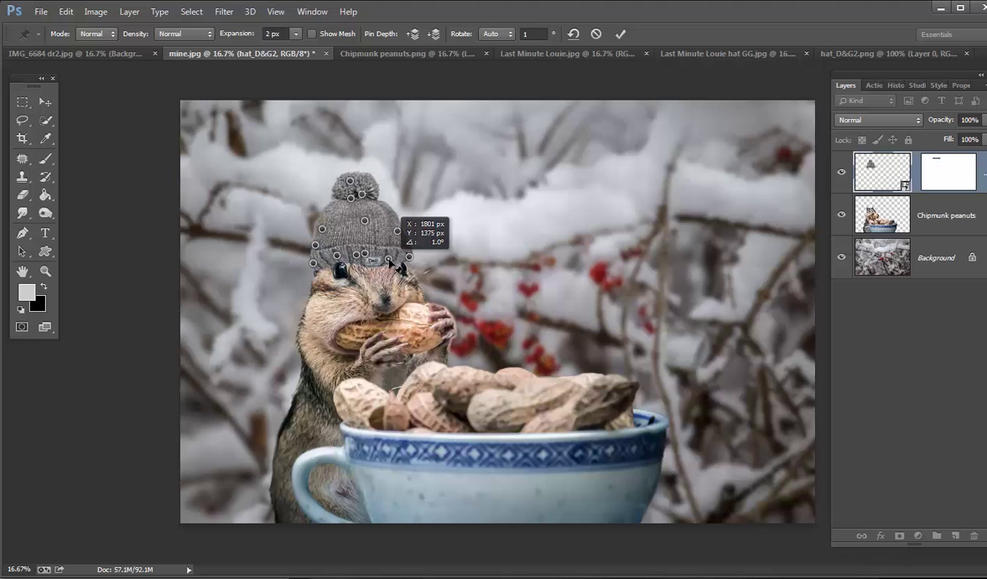
{"action": "left_click_drag", "start_coordinate": [417, 262], "coordinate": [402, 238]}
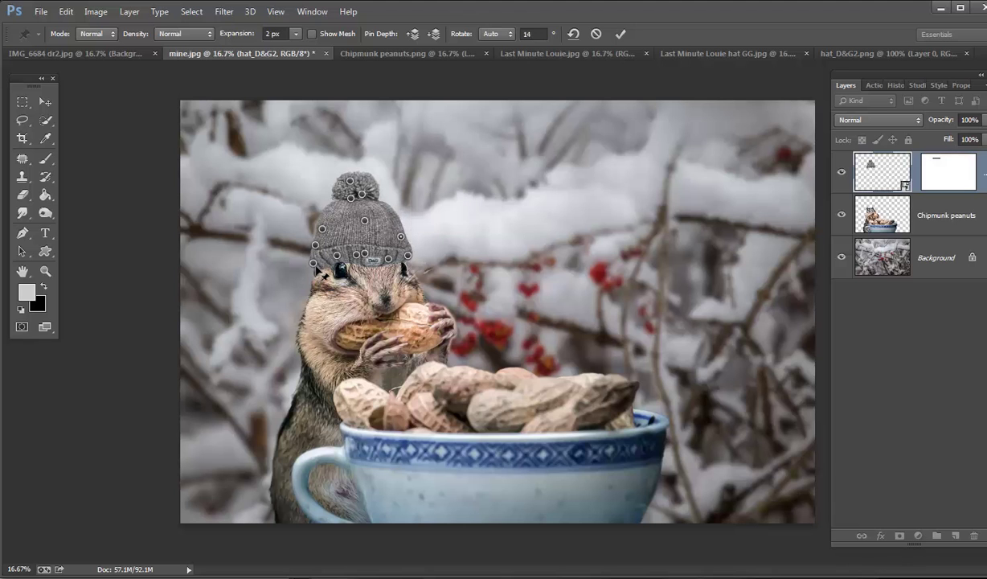
{"action": "left_click_drag", "start_coordinate": [318, 272], "coordinate": [318, 274]}
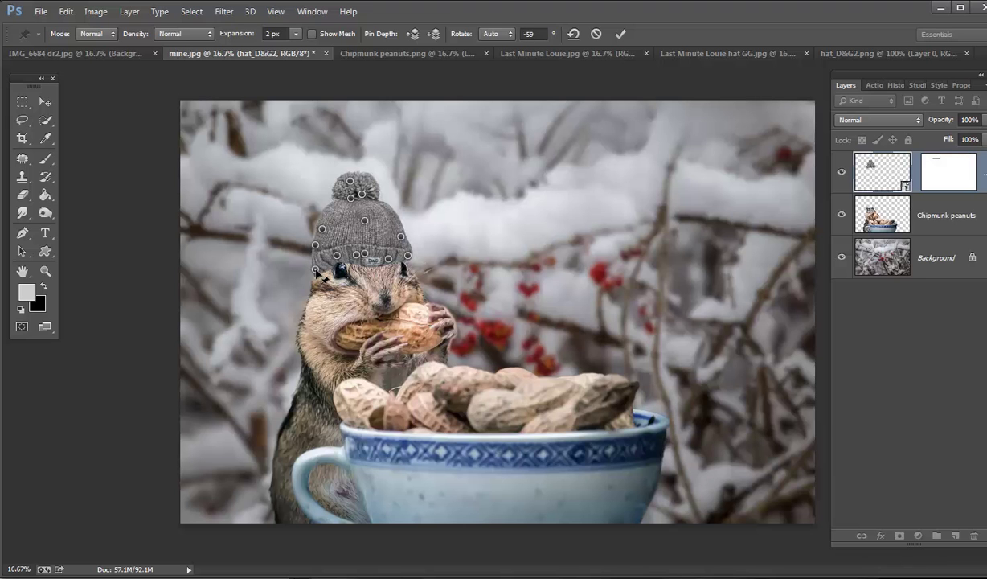
{"action": "left_click", "coordinate": [621, 35]}
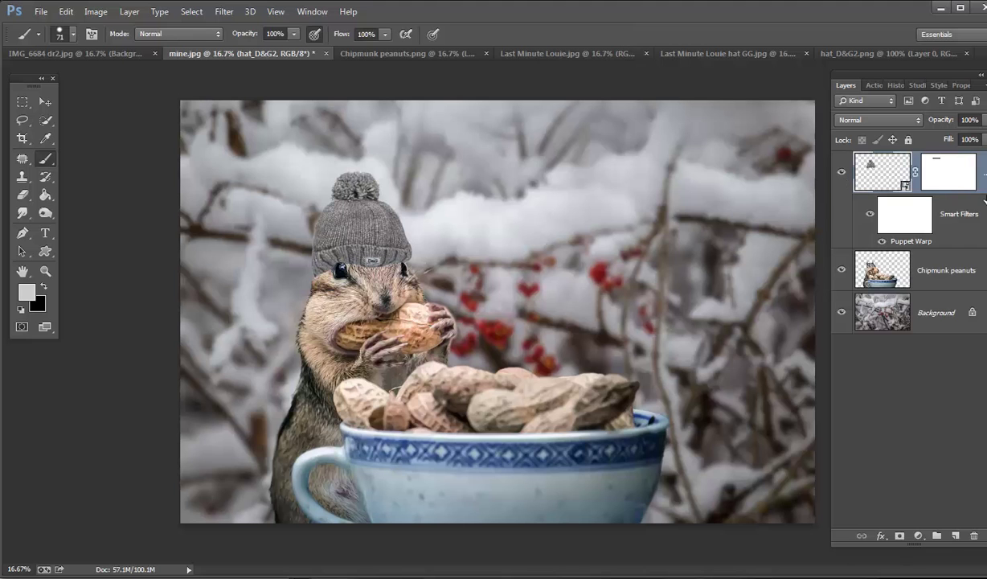
Paint black on the hat's layer mask along its left edge to reveal the chipmunk's ear.
{"action": "left_click", "coordinate": [954, 181]}
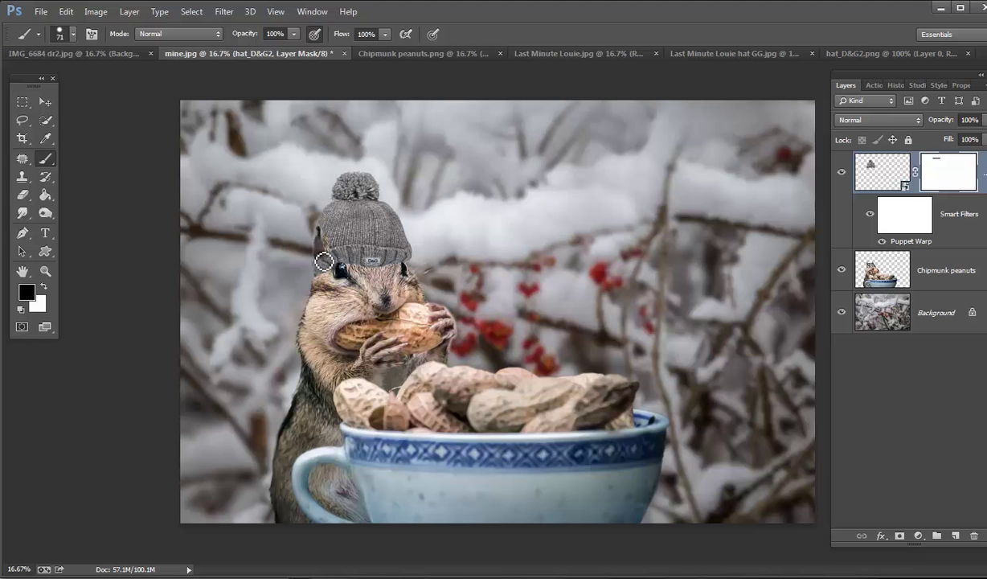
{"action": "left_click_drag", "start_coordinate": [318, 253], "coordinate": [323, 247]}
{"action": "left_click_drag", "start_coordinate": [332, 256], "coordinate": [318, 237]}
Lasso the revealed ear on the Chipmunk peanuts layer and copy it to a new layer.
{"action": "left_click", "coordinate": [846, 258]}
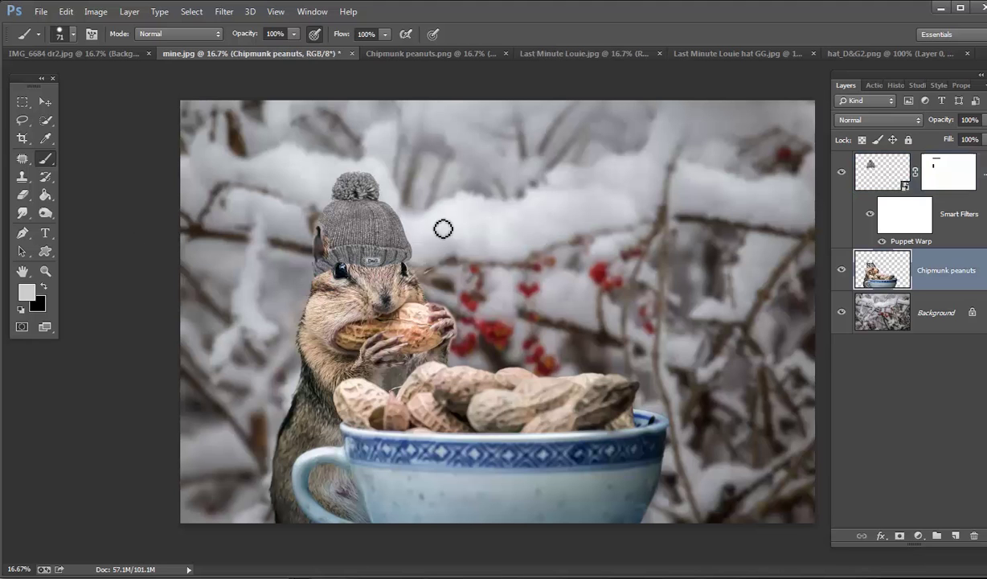
{"action": "left_click", "coordinate": [22, 120]}
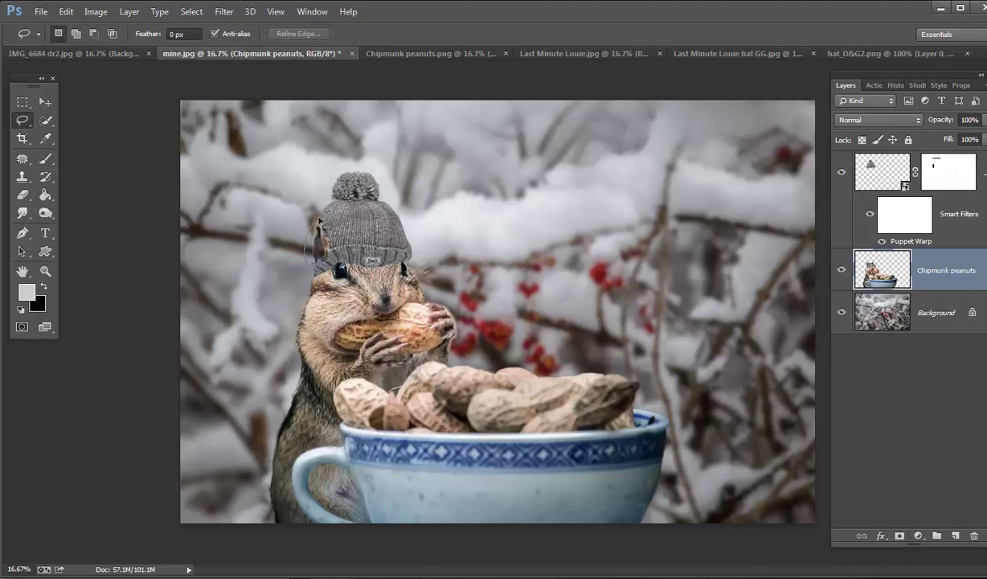
{"action": "left_click_drag", "start_coordinate": [328, 232], "coordinate": [329, 240]}
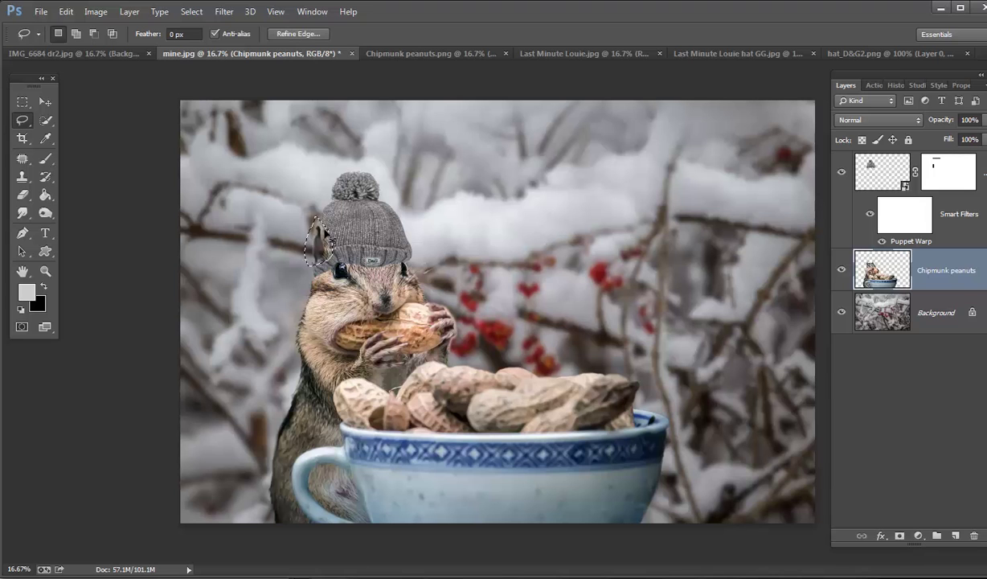
{"action": "key", "text": "ctrl+j"}
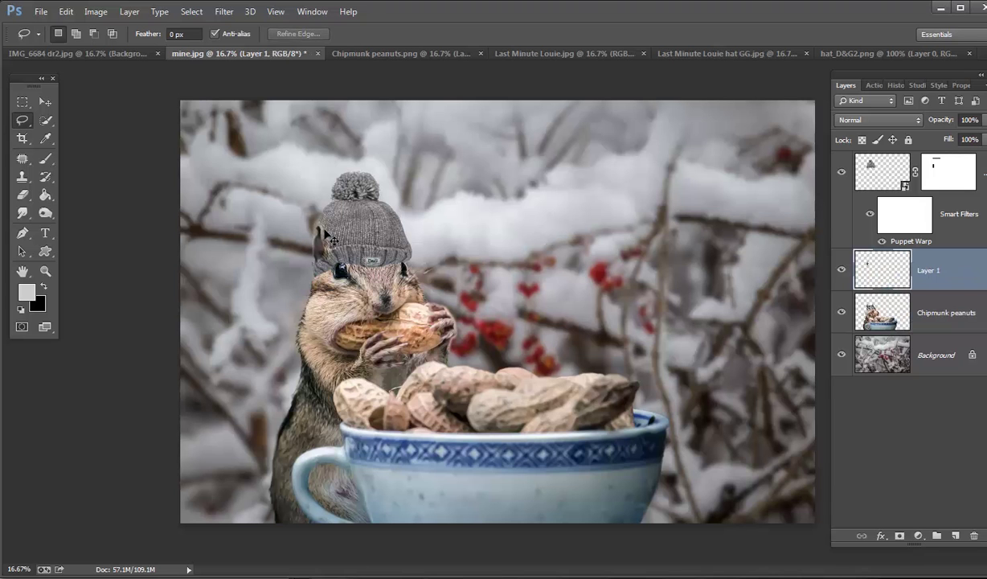
Flip the copied ear horizontally and move it to the opposite side of the hat.
{"action": "key", "text": "ctrl+t"}
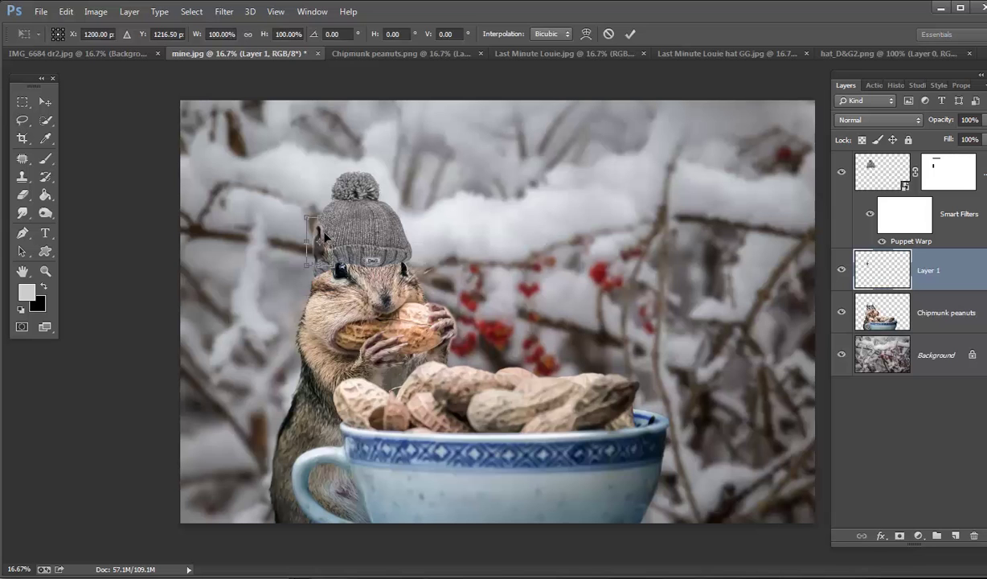
{"action": "right_click", "coordinate": [324, 234]}
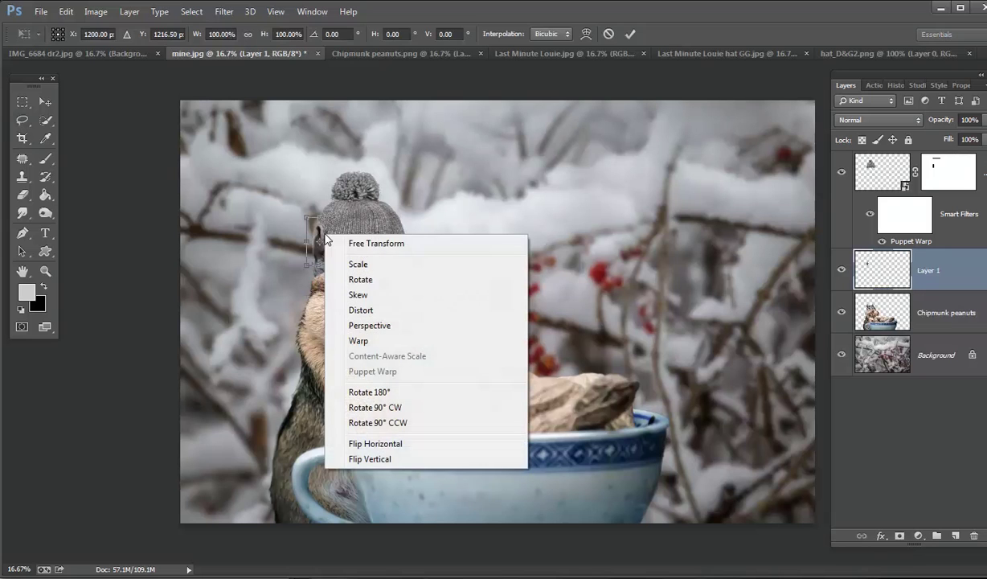
{"action": "left_click", "coordinate": [375, 444]}
{"action": "left_click_drag", "start_coordinate": [318, 255], "coordinate": [407, 250]}
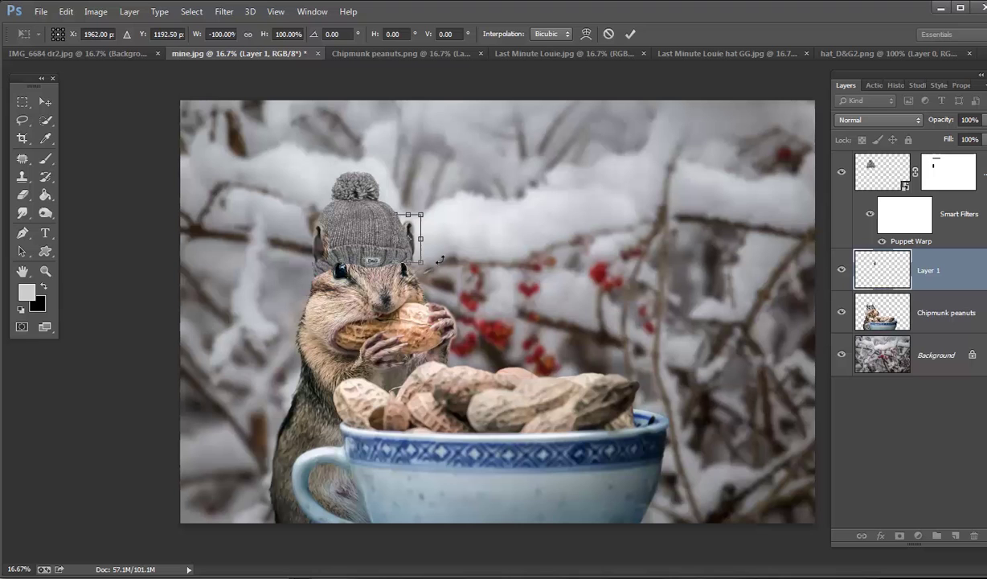
{"action": "left_click", "coordinate": [628, 34]}
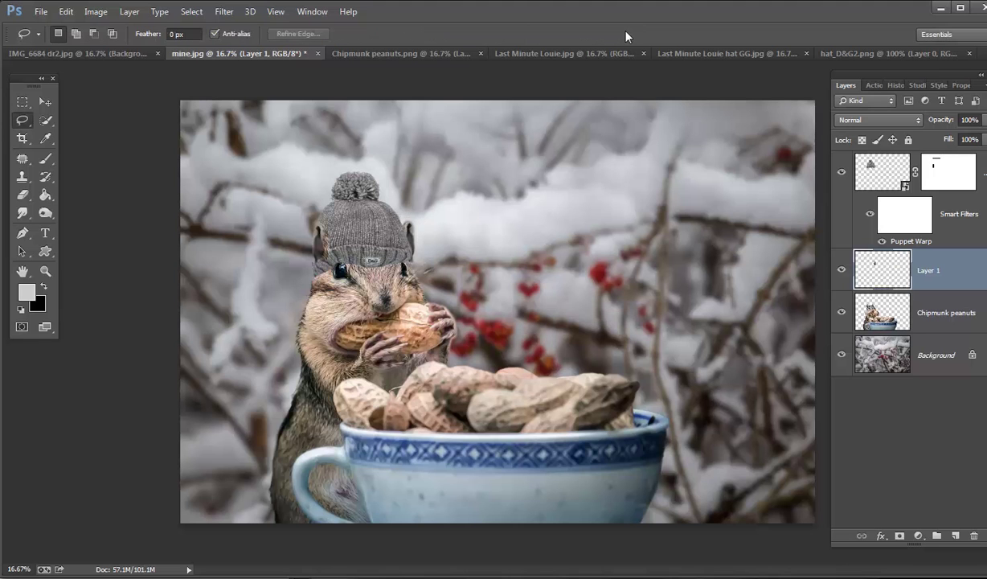
Add a layer mask to the copied ear and paint out its lower edge beside the eye with the black brush.
{"action": "left_click", "coordinate": [900, 535]}
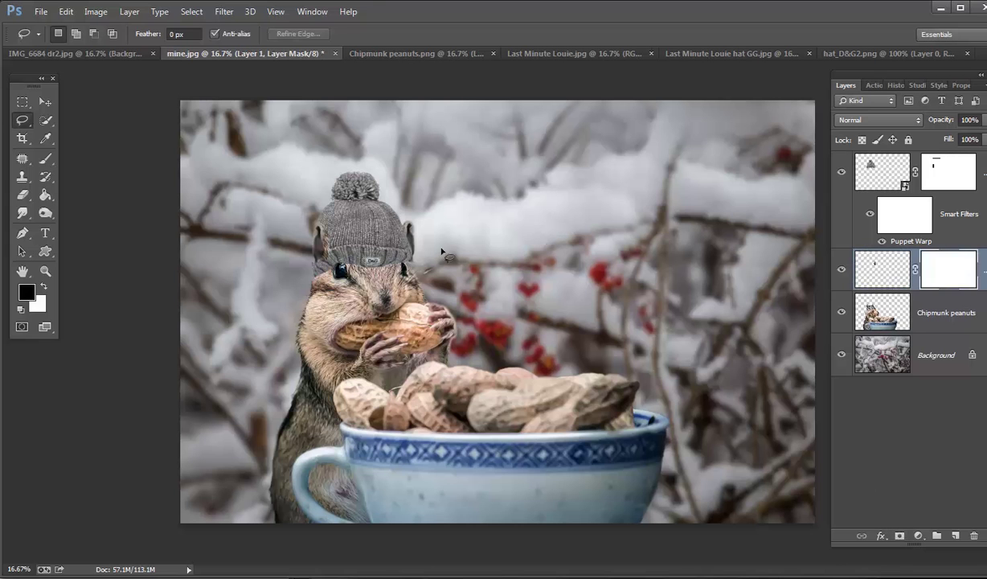
{"action": "left_click", "coordinate": [45, 158]}
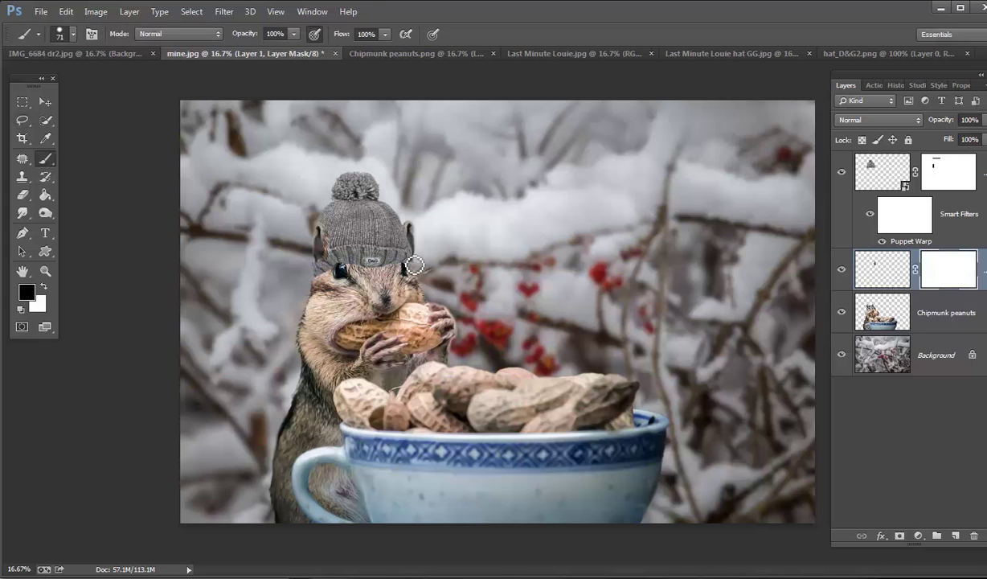
{"action": "mouse_move", "coordinate": [424, 264]}
{"action": "left_mouse_down"}
{"action": "mouse_move", "coordinate": [406, 258]}
{"action": "mouse_move", "coordinate": [425, 252]}
{"action": "mouse_move", "coordinate": [415, 268]}
{"action": "left_mouse_up"}
{"action": "left_click", "coordinate": [885, 185]}
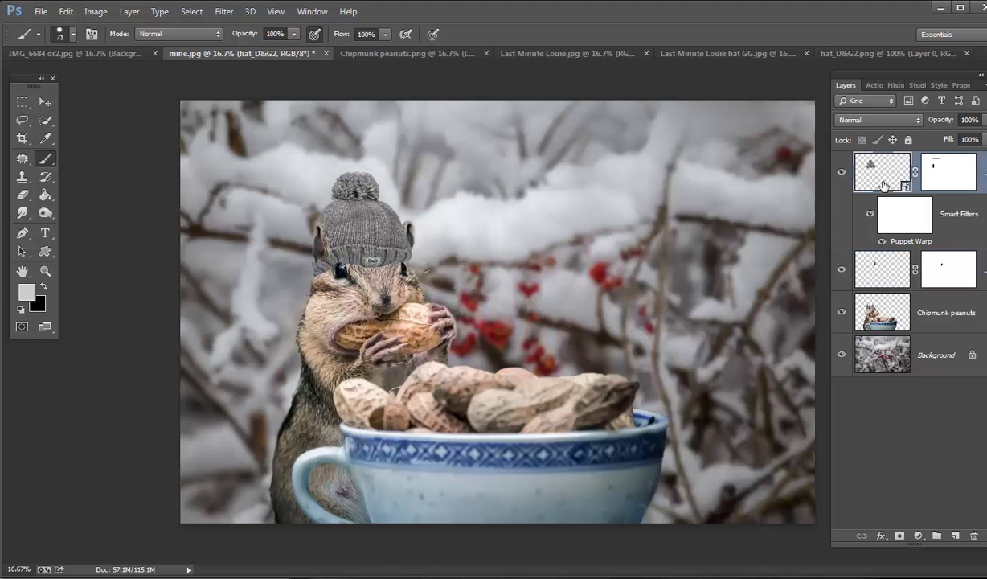
{"action": "left_click_drag", "start_coordinate": [885, 186], "coordinate": [150, 75]}
{"action": "left_click", "coordinate": [95, 12]}
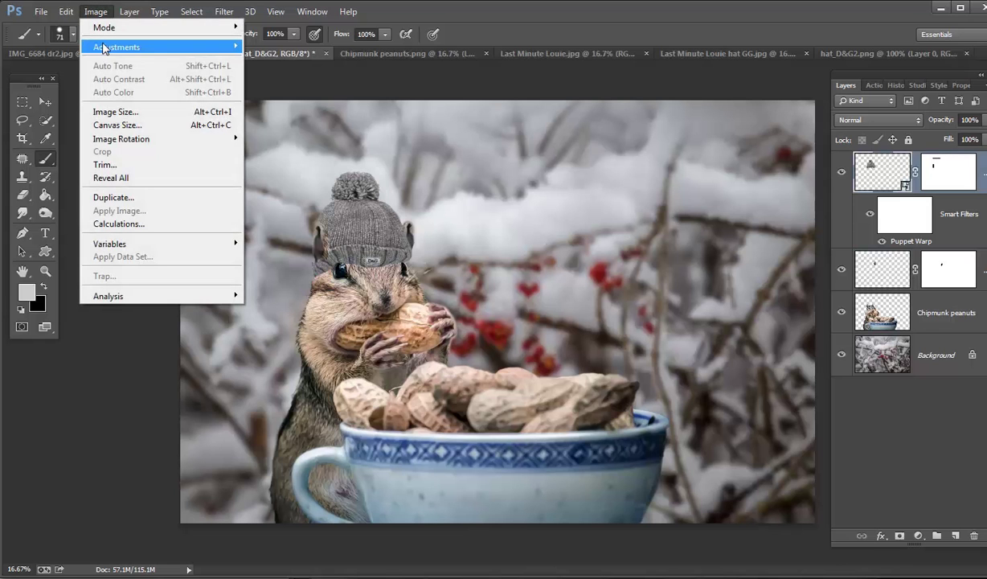
{"action": "mouse_move", "coordinate": [104, 50]}
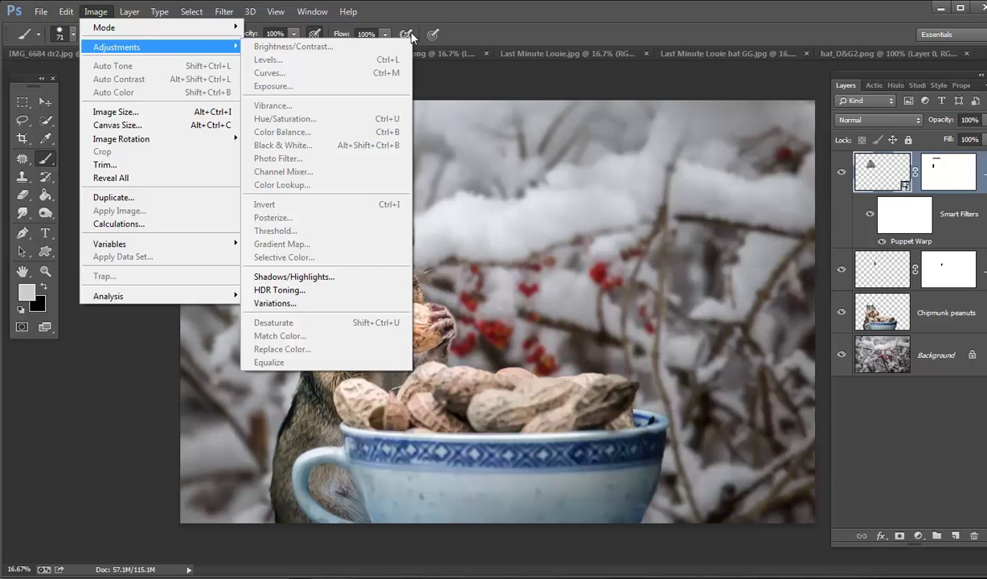
{"action": "left_click", "coordinate": [441, 17]}
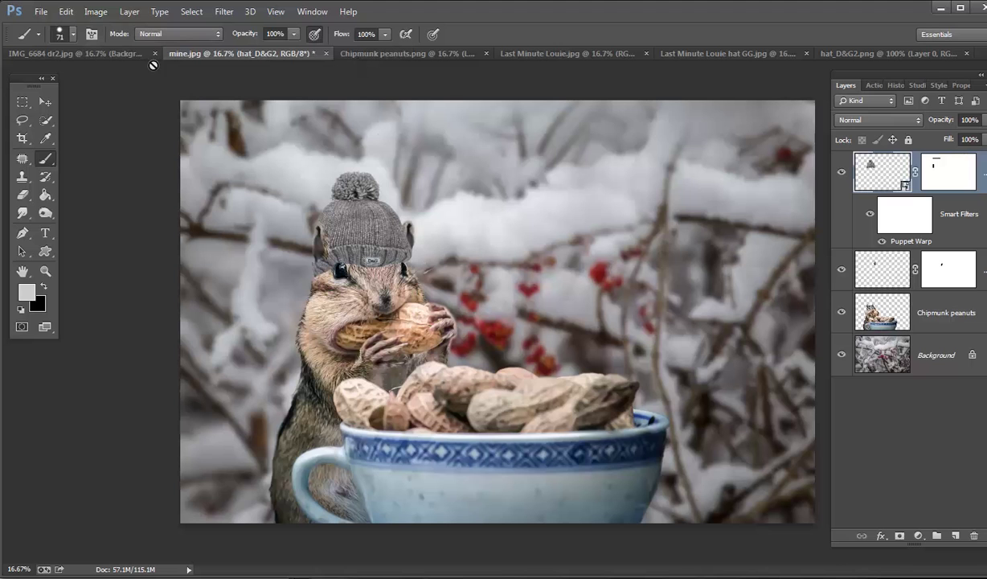
Rasterize the hat_D&G2 smart object layer.
{"action": "right_click", "coordinate": [883, 180]}
{"action": "left_click", "coordinate": [940, 169]}
{"action": "right_click", "coordinate": [942, 172]}
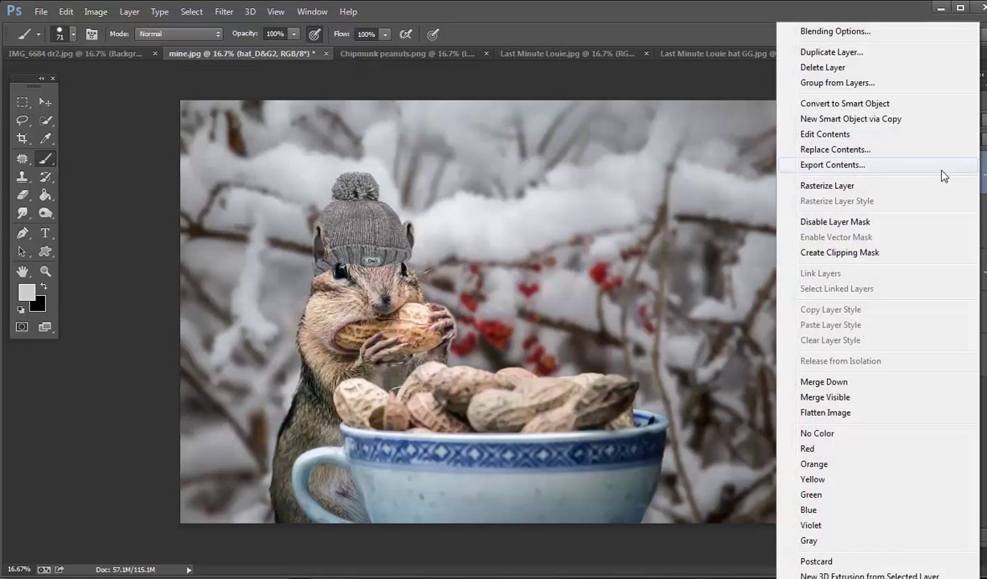
{"action": "left_click", "coordinate": [828, 186]}
{"action": "left_click", "coordinate": [93, 13]}
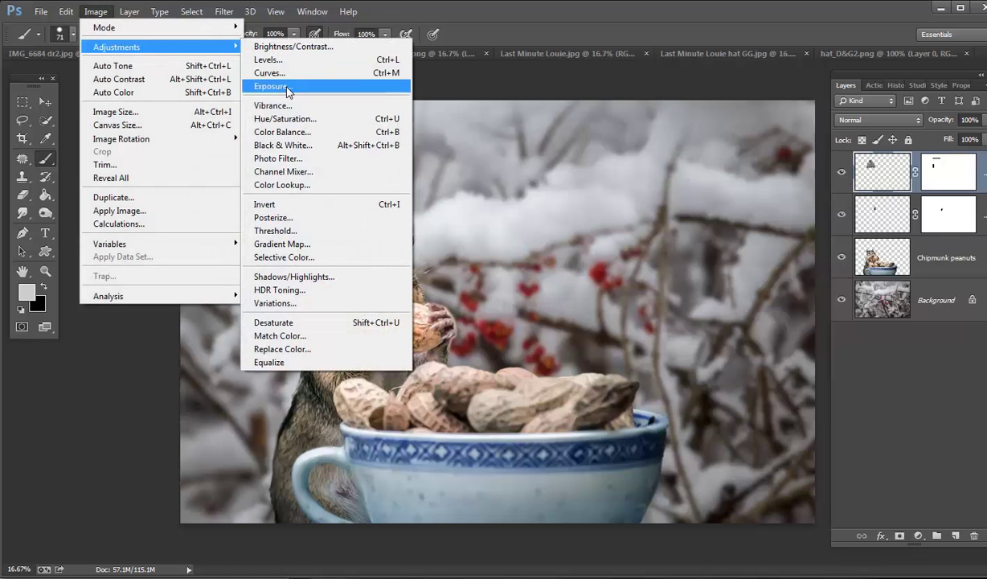
{"action": "left_click", "coordinate": [285, 120]}
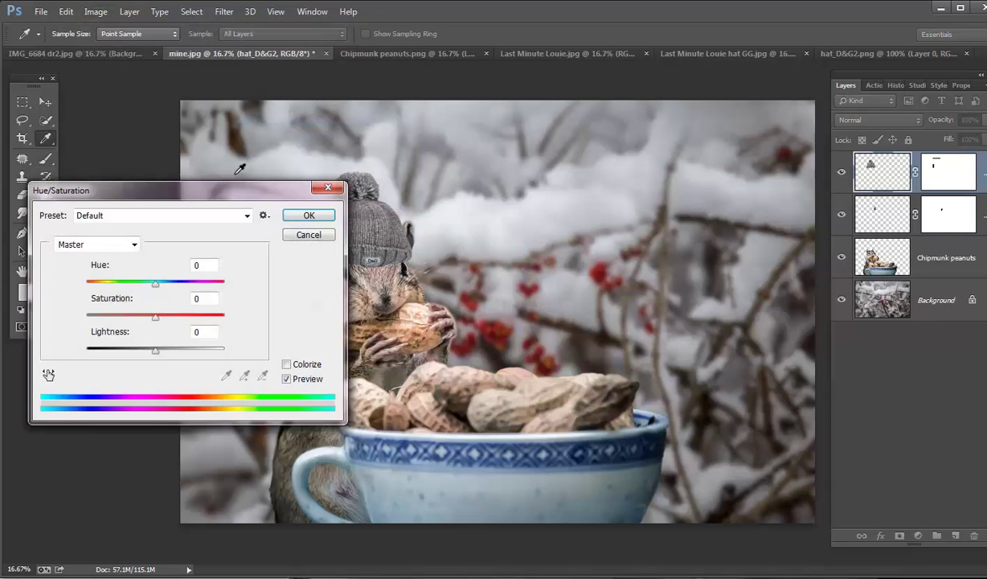
{"action": "left_click_drag", "start_coordinate": [234, 194], "coordinate": [751, 142]}
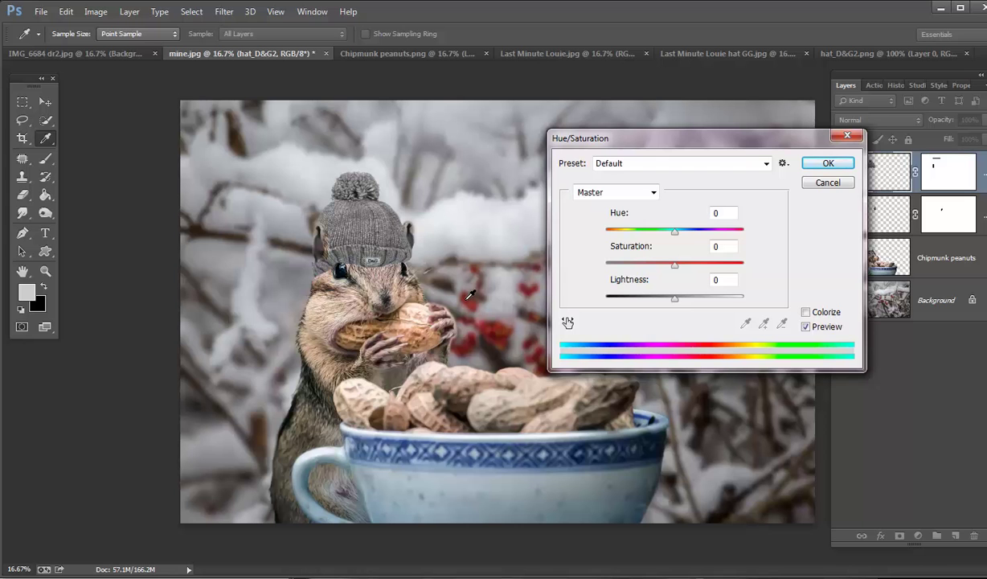
{"action": "left_click", "coordinate": [823, 166]}
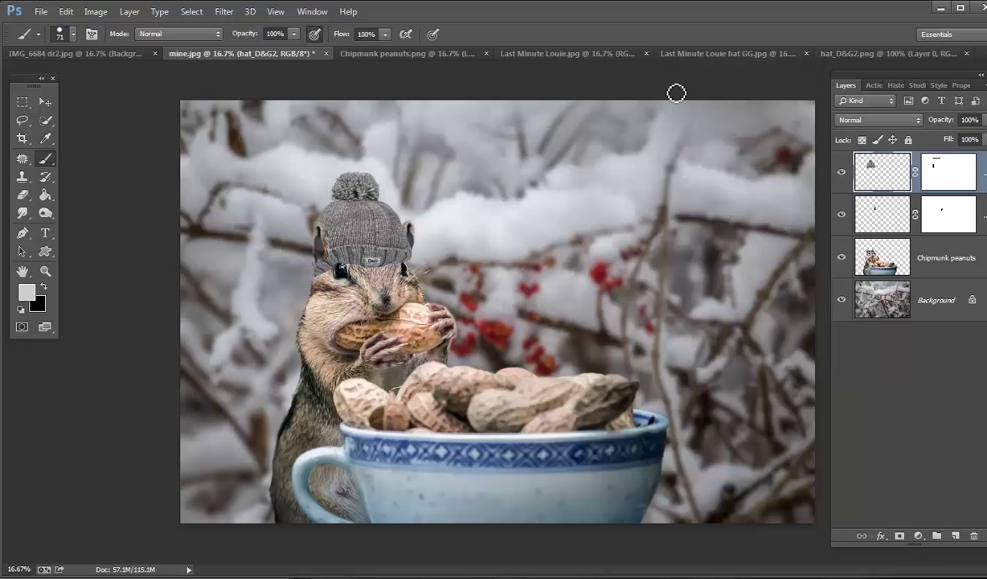
Colorize the hat with a Hue/Saturation adjustment at hue 0, saturation 32 and lightness -21.
{"action": "left_click", "coordinate": [97, 12]}
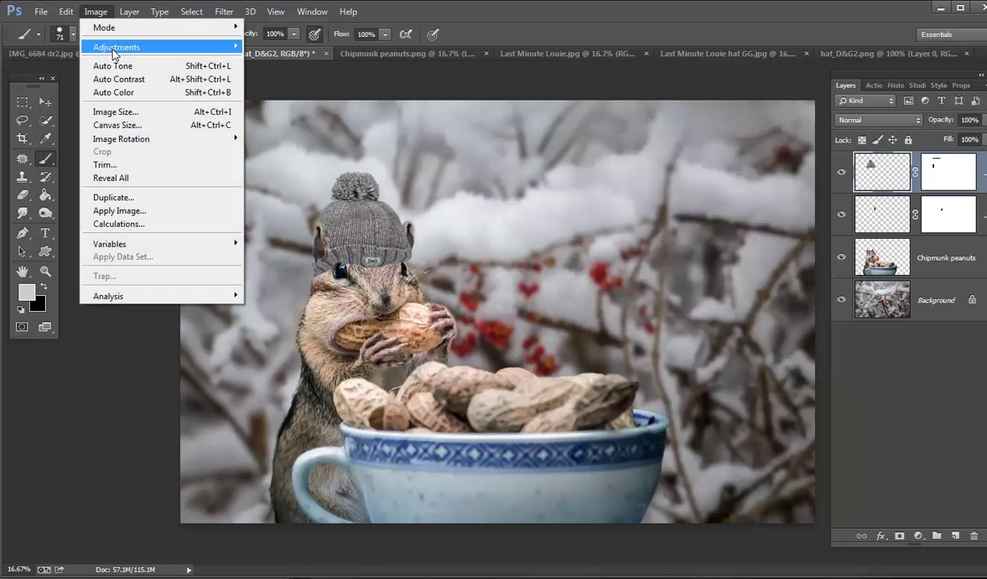
{"action": "mouse_move", "coordinate": [168, 51]}
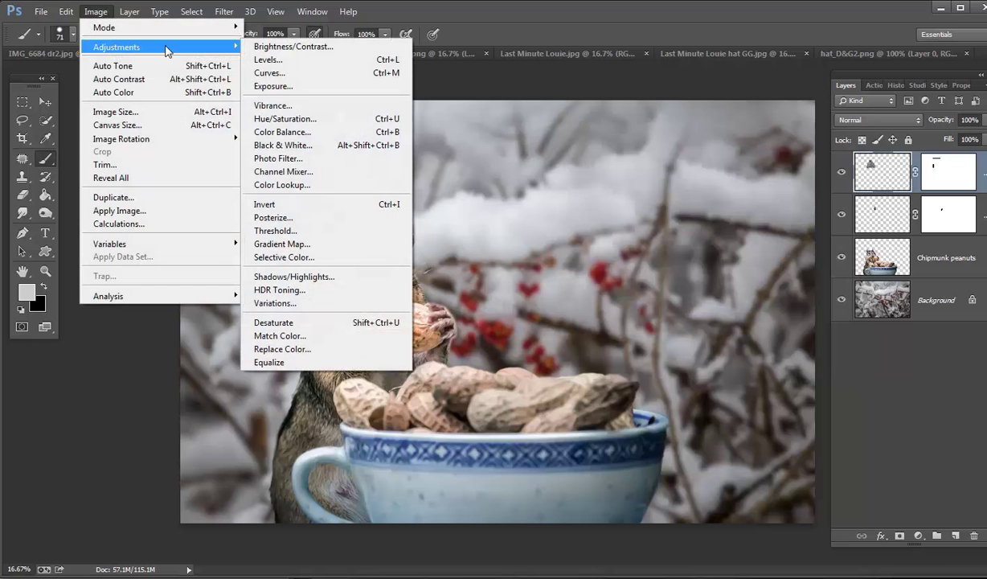
{"action": "left_click", "coordinate": [278, 118]}
{"action": "left_click_drag", "start_coordinate": [674, 263], "coordinate": [688, 271]}
{"action": "left_click_drag", "start_coordinate": [674, 233], "coordinate": [723, 268]}
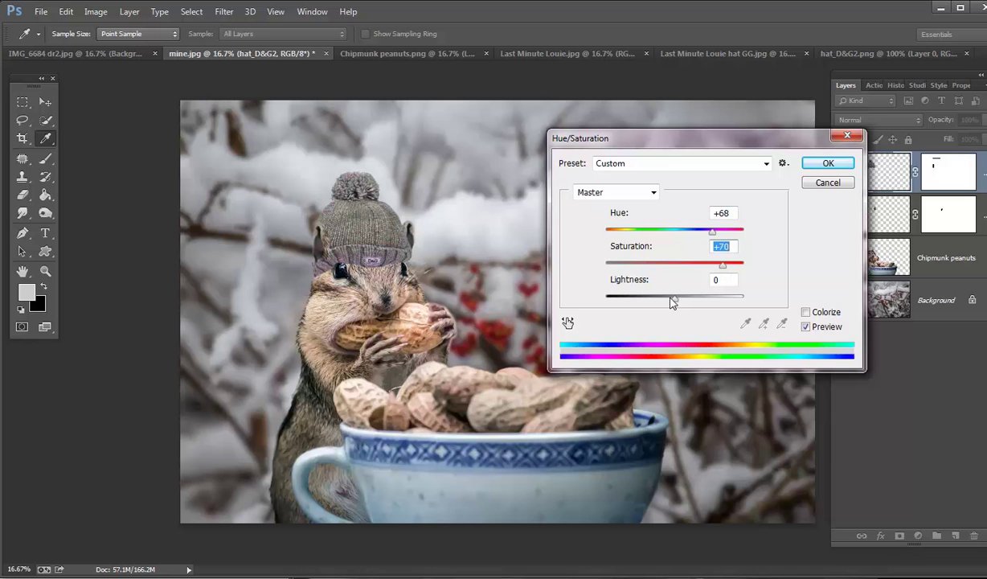
{"action": "mouse_move", "coordinate": [676, 303]}
{"action": "left_mouse_down"}
{"action": "mouse_move", "coordinate": [652, 302]}
{"action": "mouse_move", "coordinate": [660, 301]}
{"action": "left_mouse_up"}
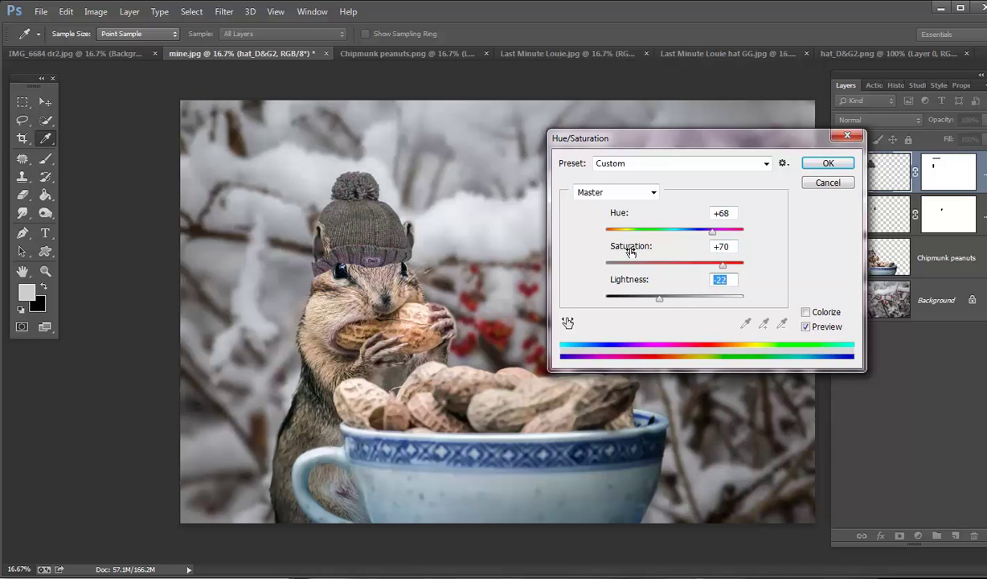
{"action": "left_click", "coordinate": [806, 312]}
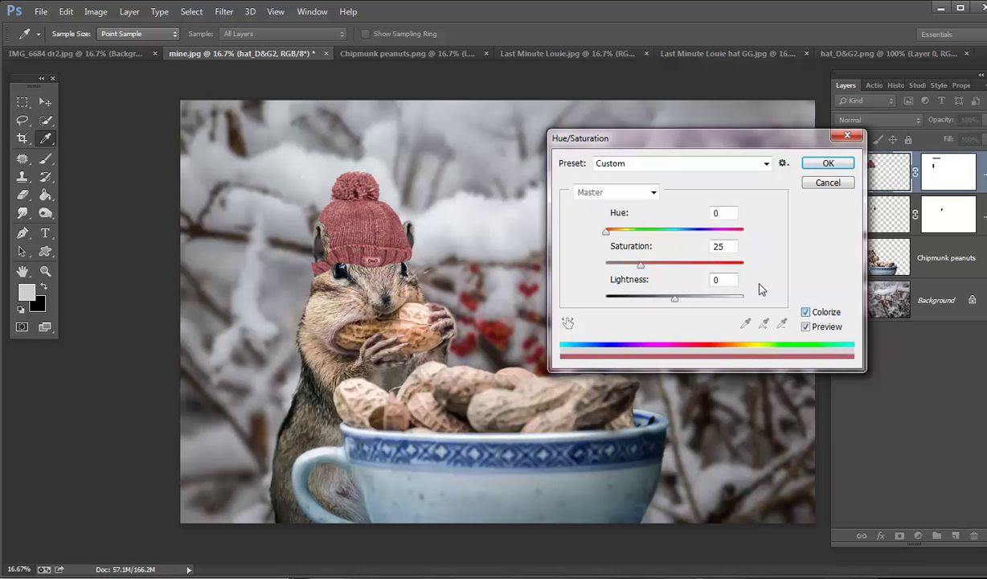
{"action": "left_click_drag", "start_coordinate": [633, 263], "coordinate": [661, 307]}
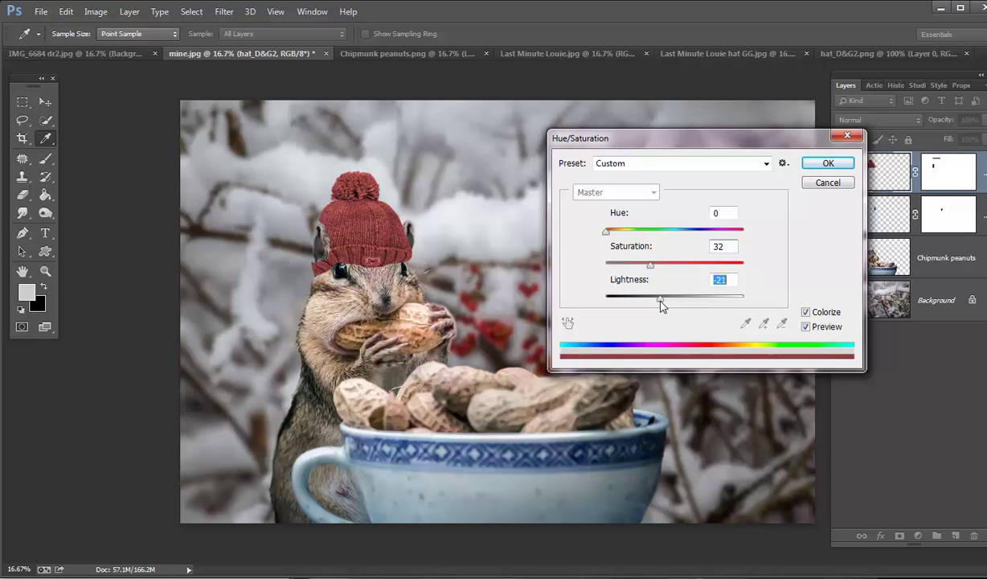
{"action": "left_click", "coordinate": [827, 164]}
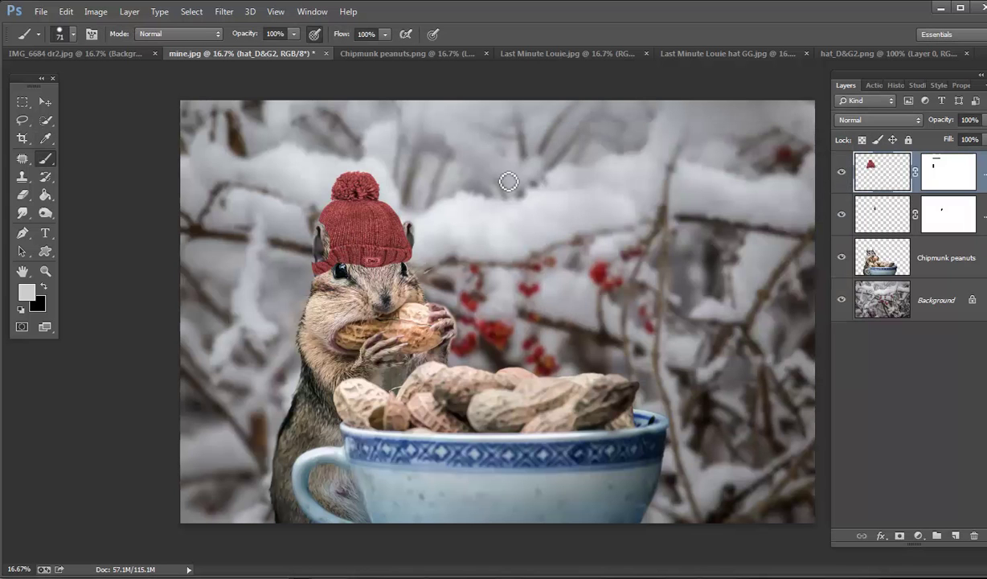
Burn the shadows on the side of the hat next to the larger ear using an 89 px soft brush.
{"action": "right_click", "coordinate": [875, 166]}
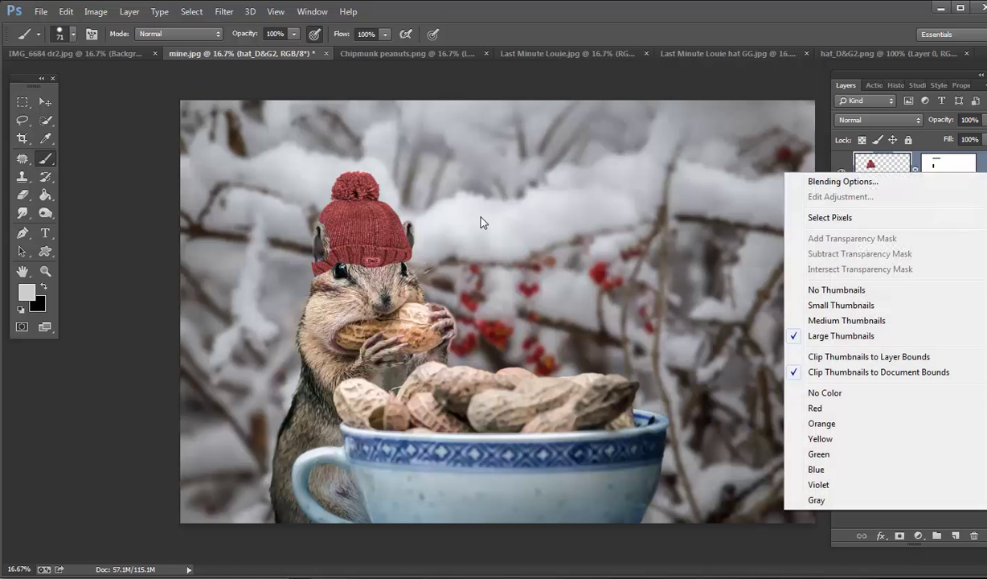
{"action": "left_click", "coordinate": [46, 214]}
{"action": "left_click", "coordinate": [90, 225]}
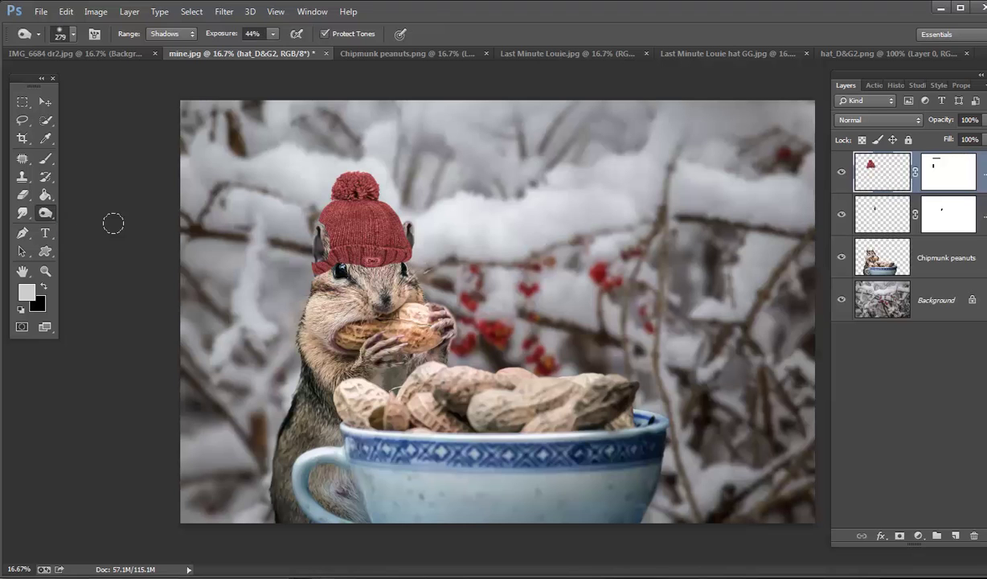
{"action": "left_click", "coordinate": [68, 34]}
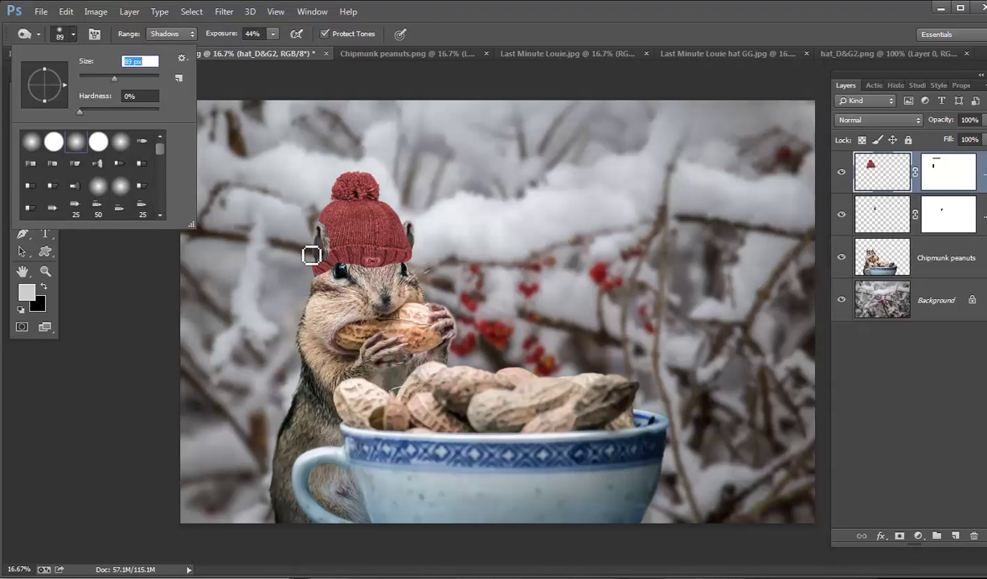
{"action": "mouse_move", "coordinate": [338, 243]}
{"action": "left_mouse_down"}
{"action": "mouse_move", "coordinate": [335, 253]}
{"action": "mouse_move", "coordinate": [315, 222]}
{"action": "mouse_move", "coordinate": [333, 242]}
{"action": "mouse_move", "coordinate": [331, 264]}
{"action": "left_mouse_up"}
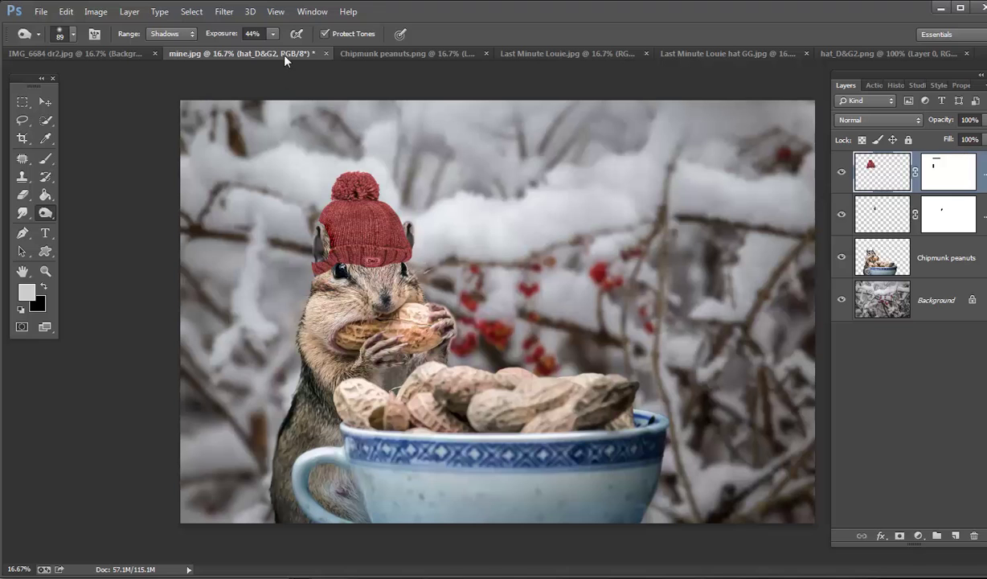
Lower the burn exposure to 18% and darken the hat's brim and edges.
{"action": "left_click", "coordinate": [273, 34]}
{"action": "left_click_drag", "start_coordinate": [261, 54], "coordinate": [253, 53]}
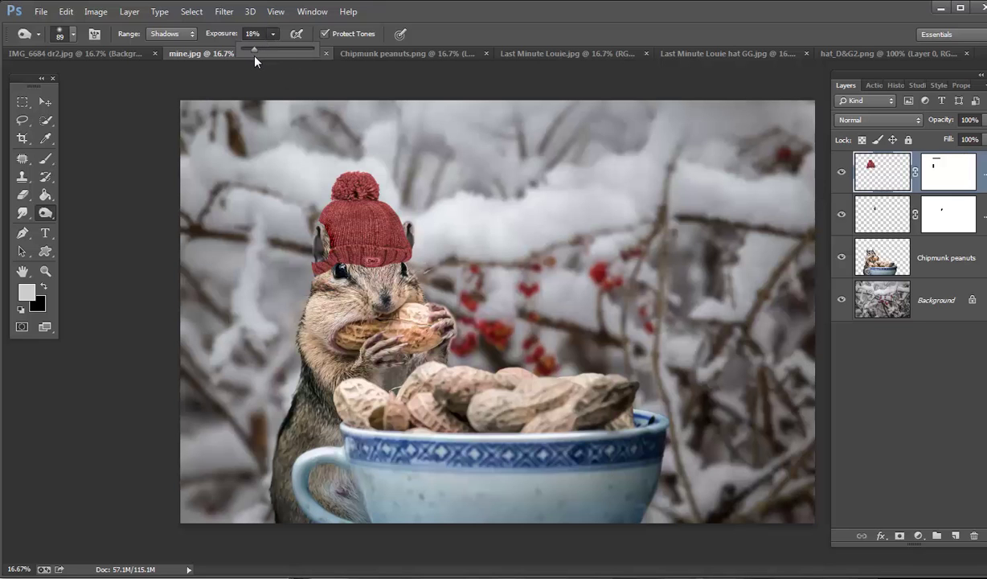
{"action": "mouse_move", "coordinate": [322, 267]}
{"action": "left_mouse_down"}
{"action": "mouse_move", "coordinate": [411, 268]}
{"action": "mouse_move", "coordinate": [416, 252]}
{"action": "mouse_move", "coordinate": [331, 252]}
{"action": "mouse_move", "coordinate": [331, 229]}
{"action": "mouse_move", "coordinate": [322, 233]}
{"action": "mouse_move", "coordinate": [359, 204]}
{"action": "mouse_move", "coordinate": [347, 205]}
{"action": "mouse_move", "coordinate": [380, 209]}
{"action": "mouse_move", "coordinate": [383, 196]}
{"action": "mouse_move", "coordinate": [338, 205]}
{"action": "mouse_move", "coordinate": [309, 261]}
{"action": "left_mouse_up"}
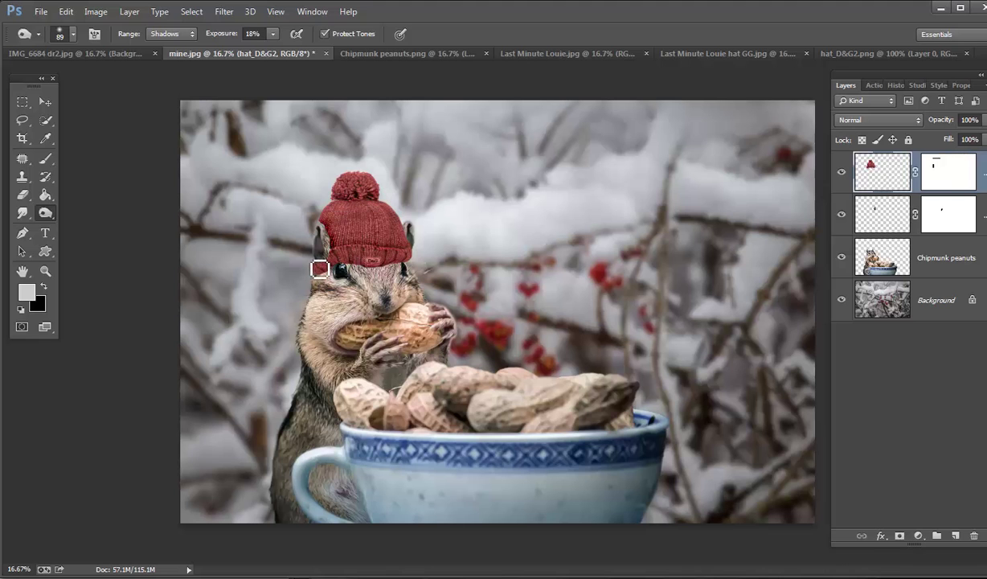
Paint out the brim corner protruding beside the ear on the hat's layer mask with the black brush, and deselect the layer.
{"action": "left_click", "coordinate": [947, 185]}
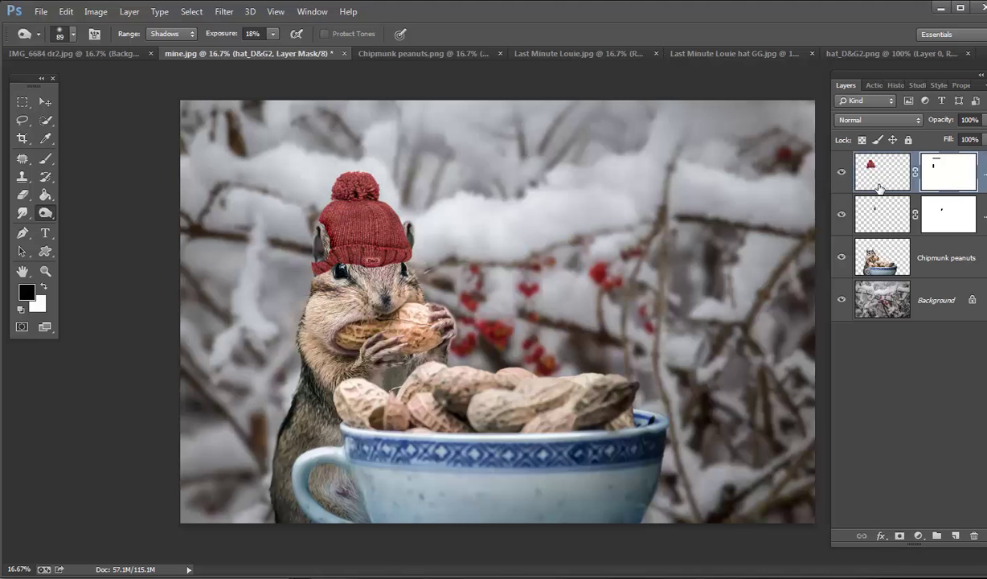
{"action": "left_click", "coordinate": [48, 163]}
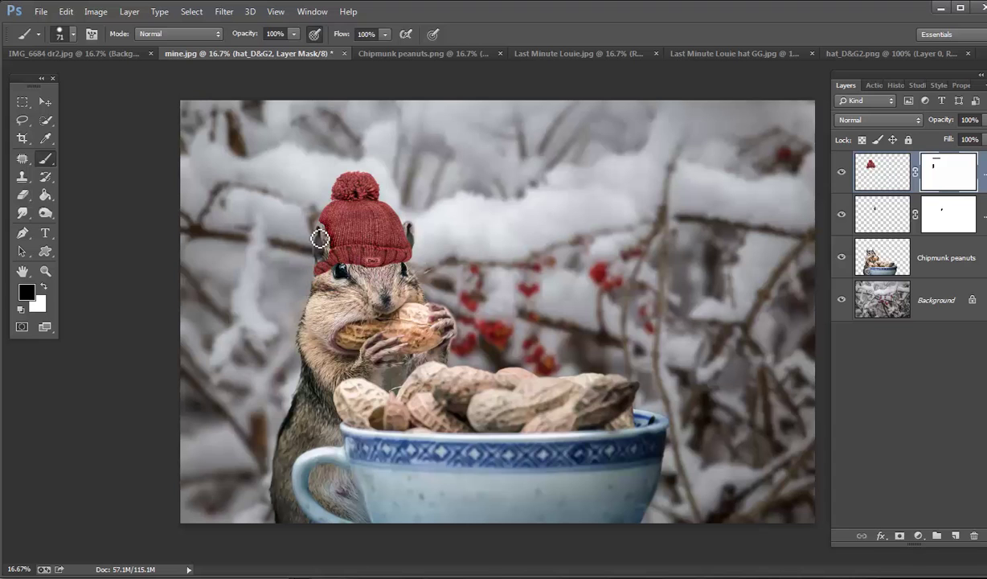
{"action": "left_click", "coordinate": [46, 286]}
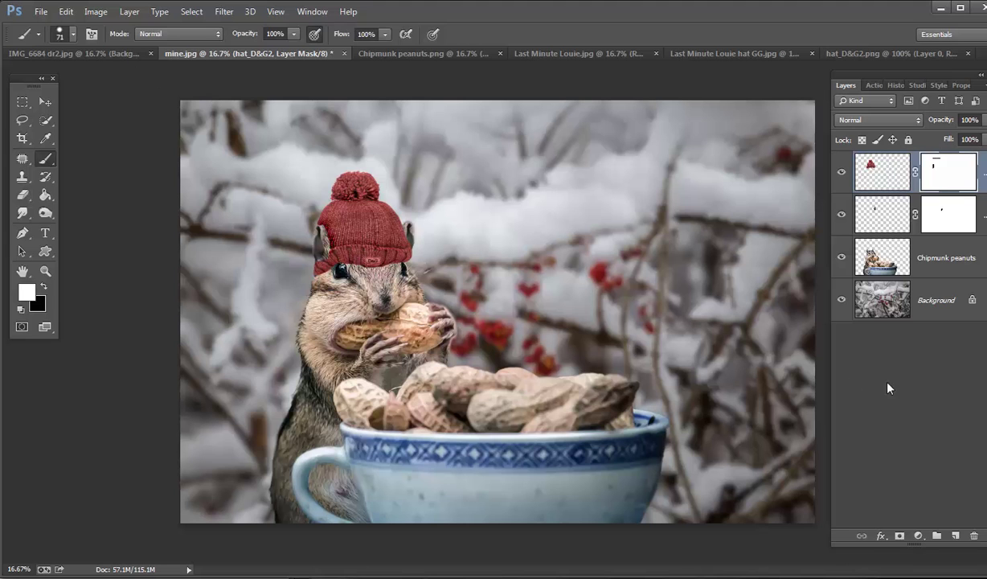
{"action": "left_click", "coordinate": [925, 415]}
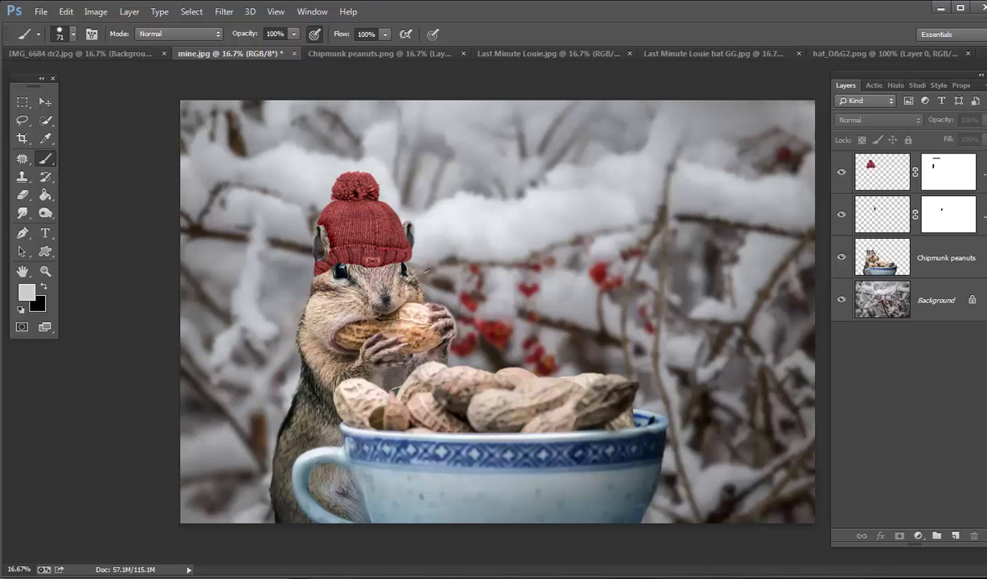
Place the my snow overlay image stretched over the whole canvas at 138.34% width and 143.82% height, and set its blend mode to Screen.
{"action": "left_click", "coordinate": [41, 578]}
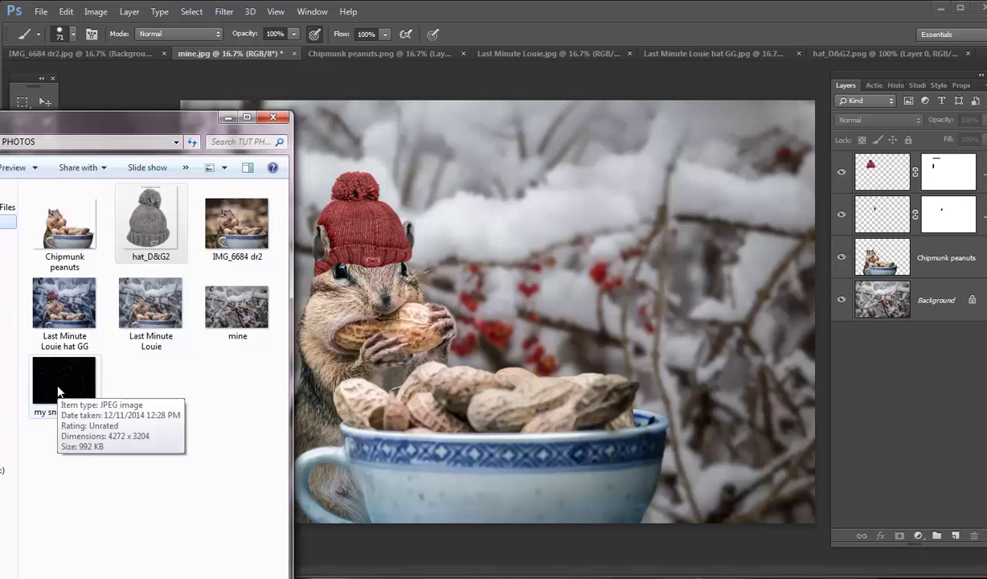
{"action": "left_click_drag", "start_coordinate": [41, 368], "coordinate": [543, 317]}
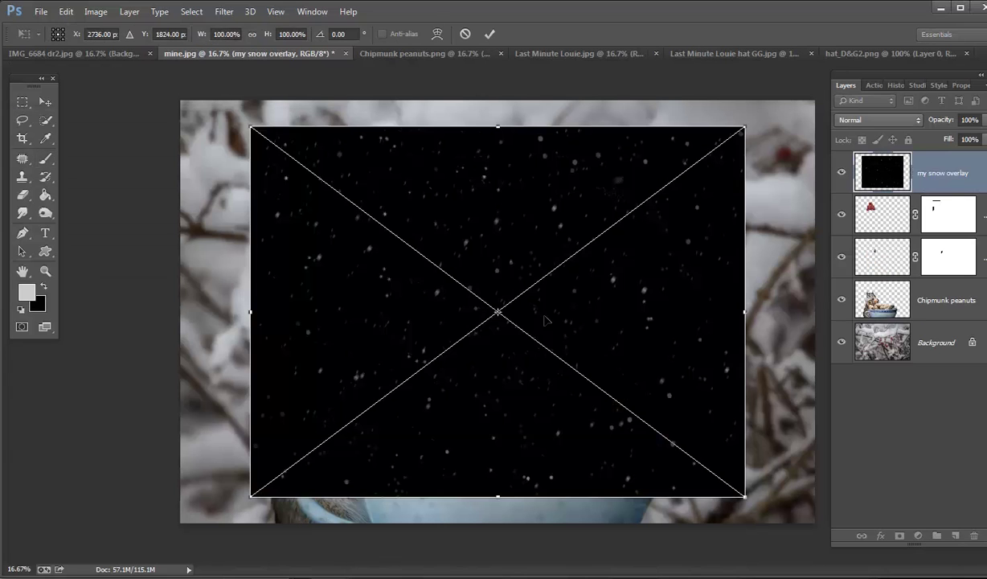
{"action": "left_click_drag", "start_coordinate": [248, 125], "coordinate": [173, 94]}
{"action": "left_click_drag", "start_coordinate": [747, 499], "coordinate": [857, 552]}
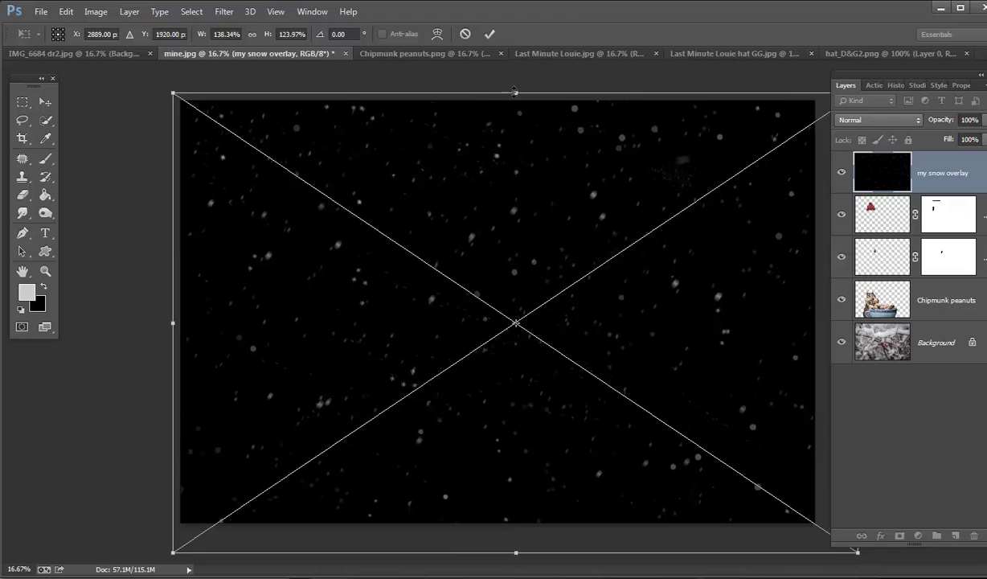
{"action": "left_click_drag", "start_coordinate": [517, 91], "coordinate": [409, 17]}
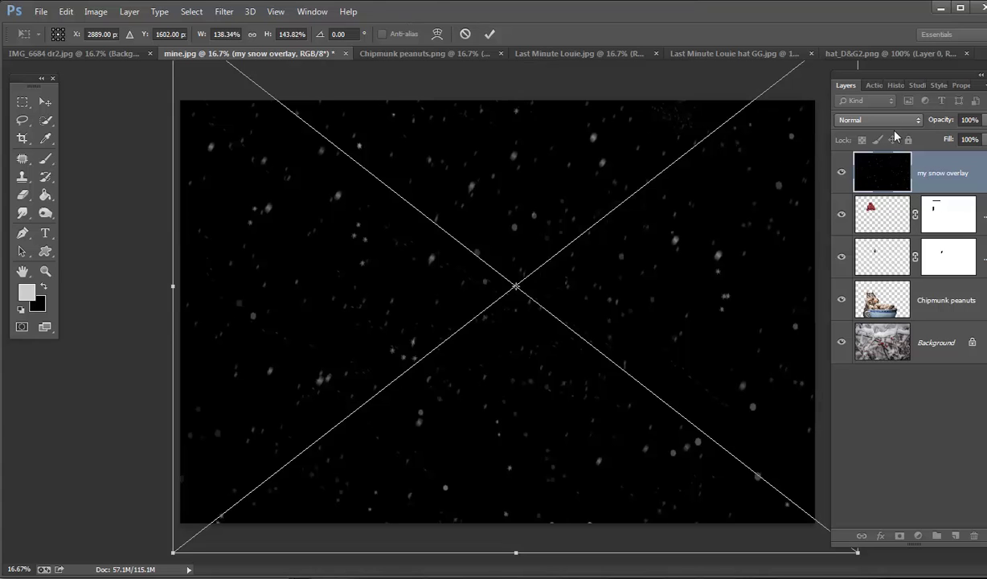
{"action": "left_click", "coordinate": [488, 34]}
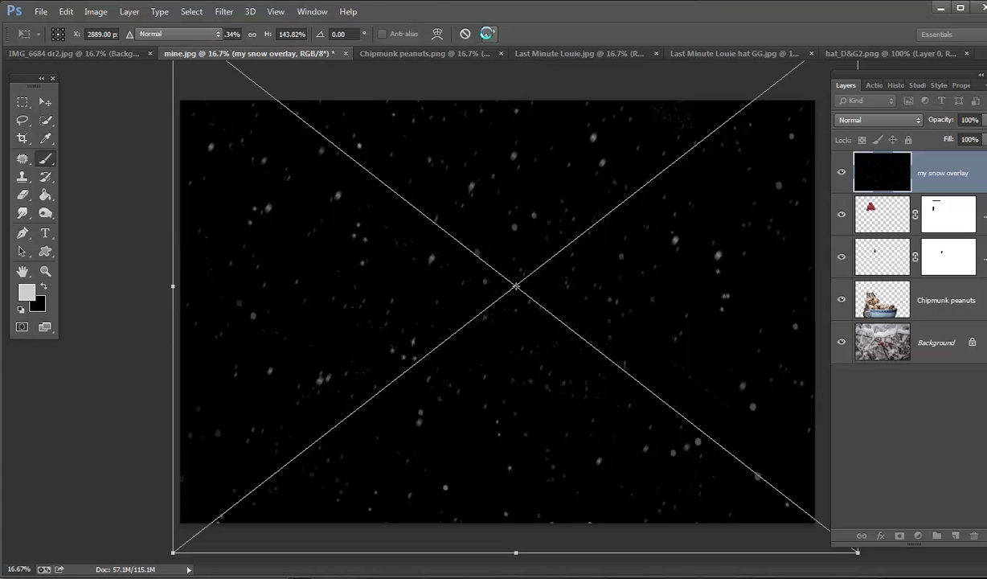
{"action": "left_click", "coordinate": [869, 120]}
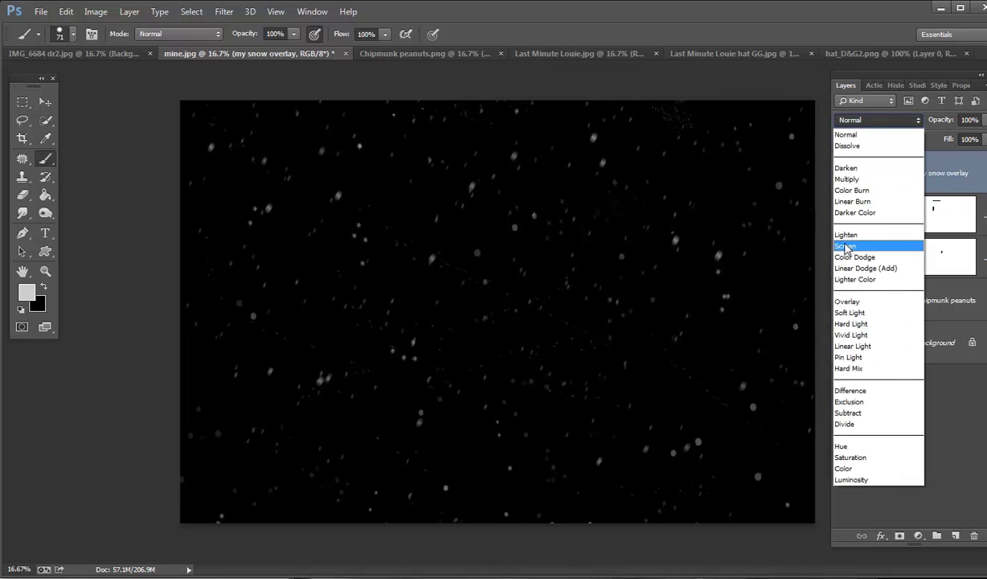
{"action": "left_click", "coordinate": [845, 246]}
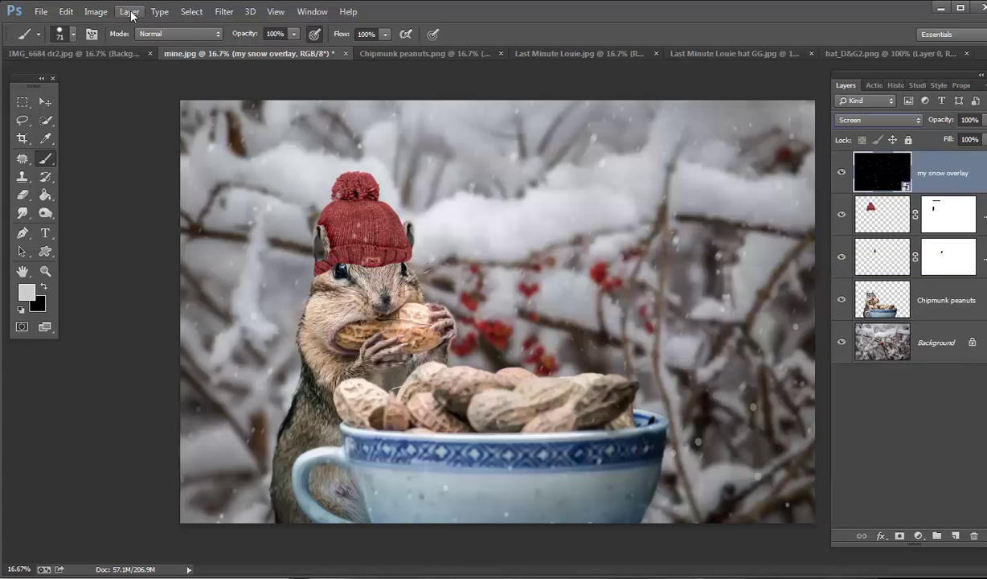
Apply a Motion Blur filter to the snow overlay with an angle of 61° and a distance of 32 pixels.
{"action": "left_click", "coordinate": [224, 12]}
{"action": "mouse_move", "coordinate": [232, 165]}
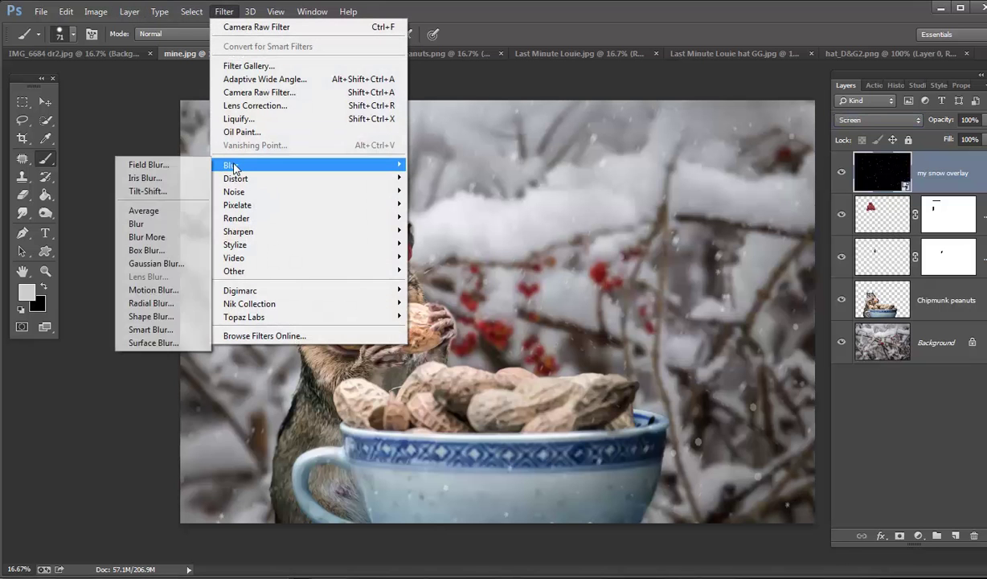
{"action": "left_click", "coordinate": [129, 290]}
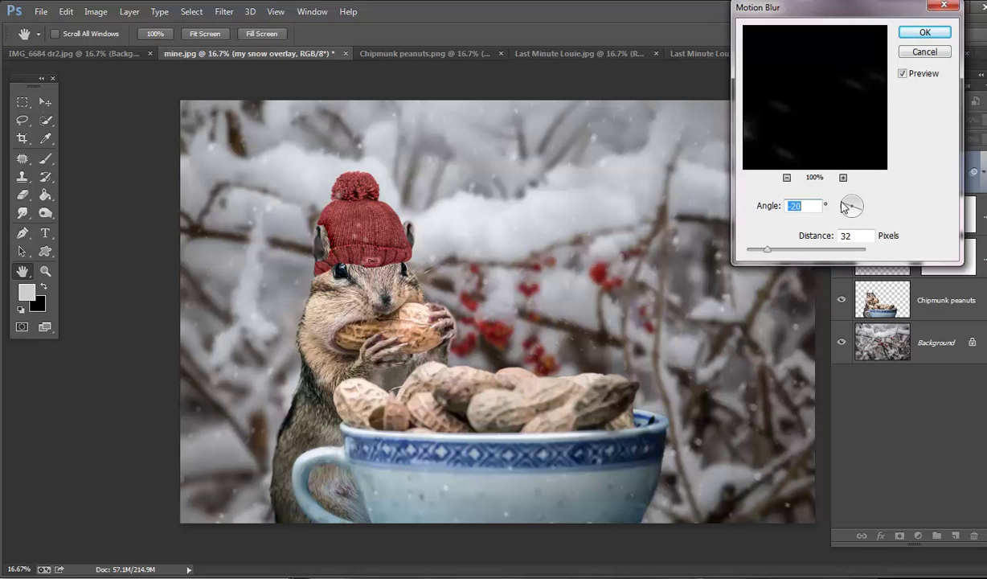
{"action": "mouse_move", "coordinate": [845, 207]}
{"action": "left_mouse_down"}
{"action": "mouse_move", "coordinate": [836, 202]}
{"action": "mouse_move", "coordinate": [862, 200]}
{"action": "left_mouse_up"}
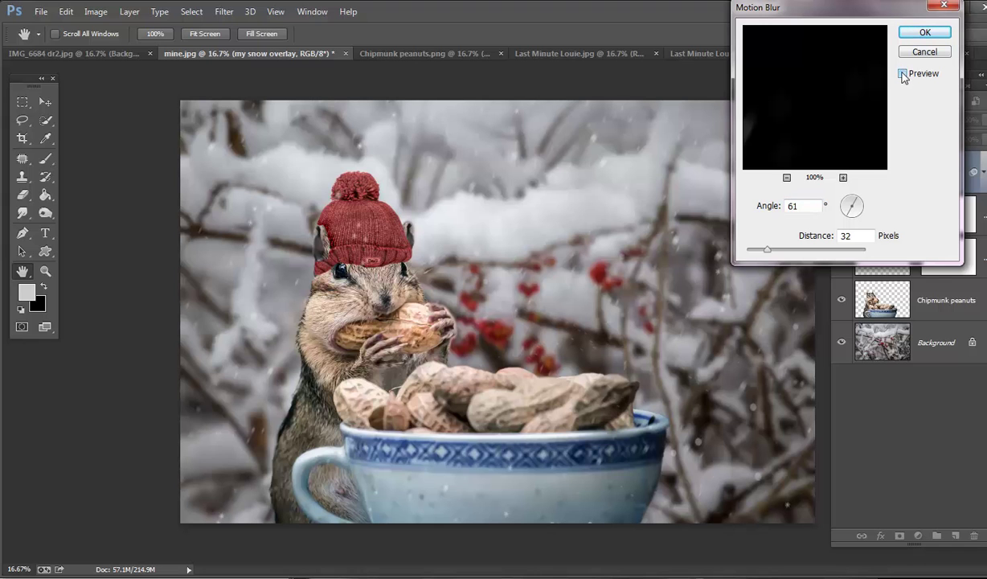
{"action": "left_click", "coordinate": [903, 74]}
{"action": "left_click", "coordinate": [925, 33]}
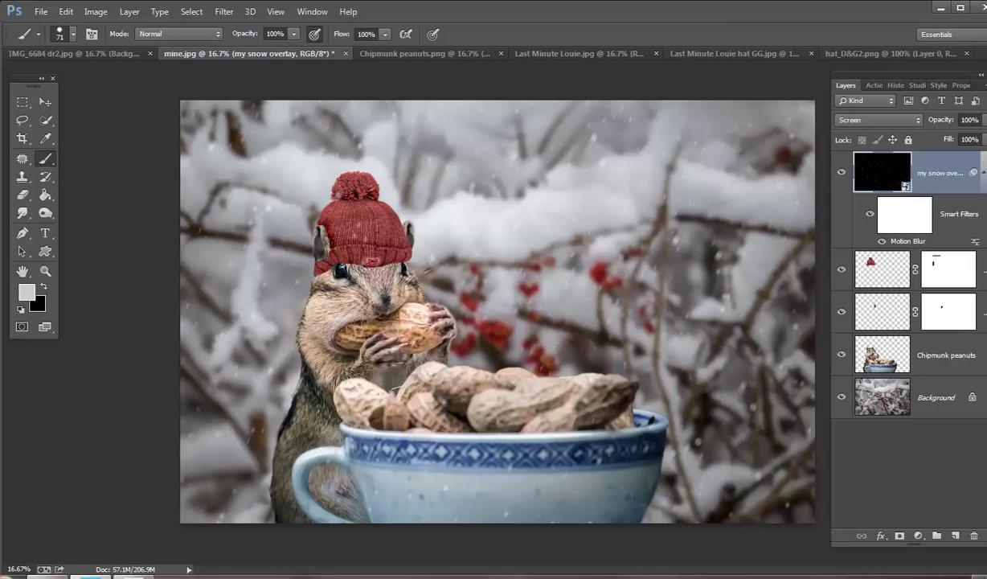
Place a second my snow overlay image stretched over the canvas at 128.37% width and 113.48% height, and flip it horizontally.
{"action": "left_click", "coordinate": [46, 577]}
{"action": "left_click_drag", "start_coordinate": [61, 387], "coordinate": [554, 307]}
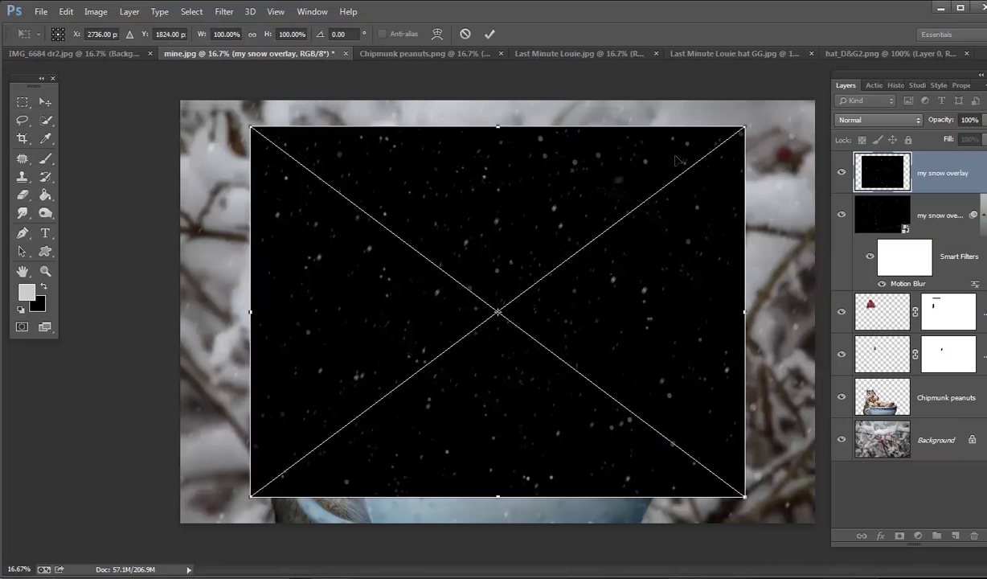
{"action": "left_click_drag", "start_coordinate": [746, 127], "coordinate": [815, 102]}
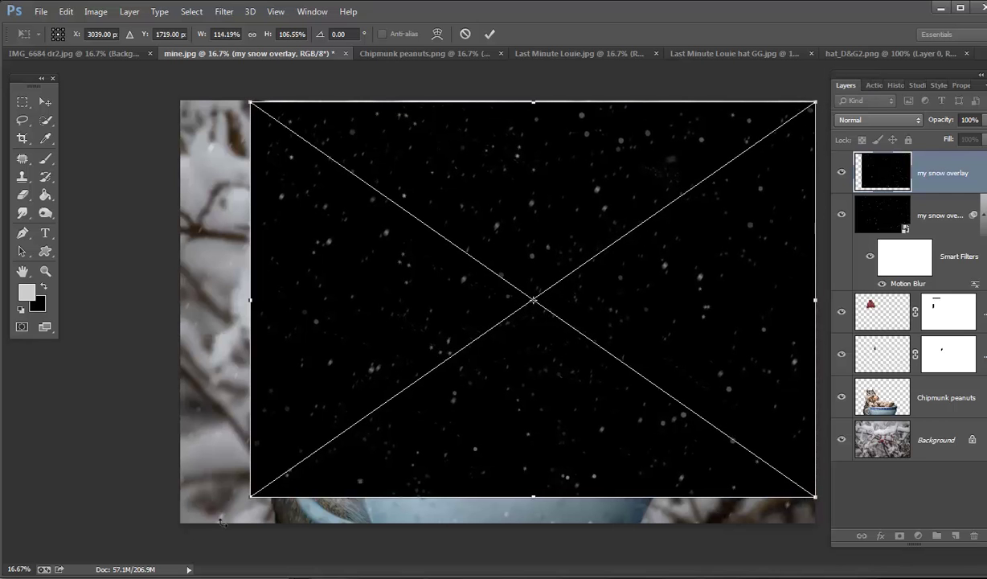
{"action": "left_click_drag", "start_coordinate": [248, 499], "coordinate": [178, 522]}
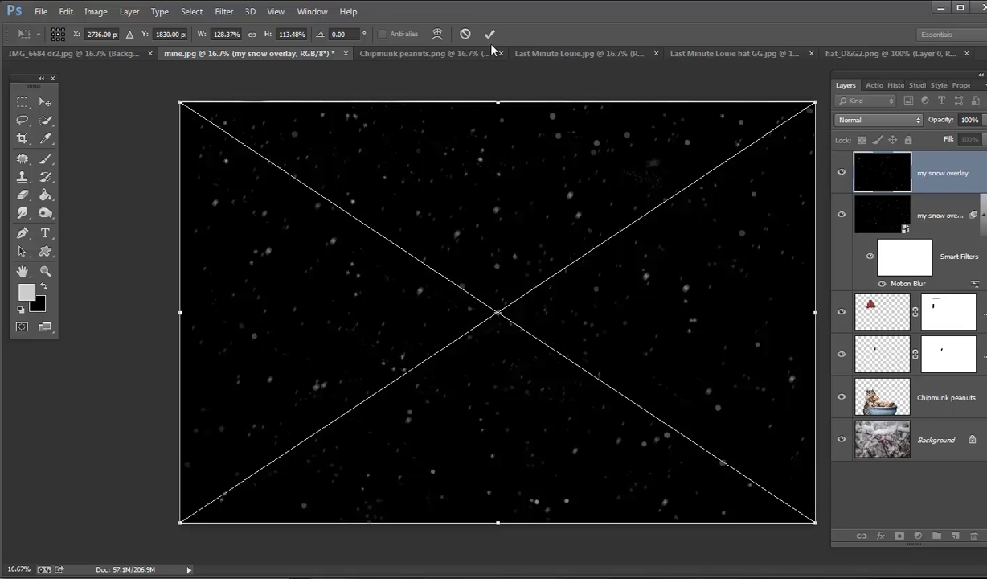
{"action": "right_click", "coordinate": [538, 193]}
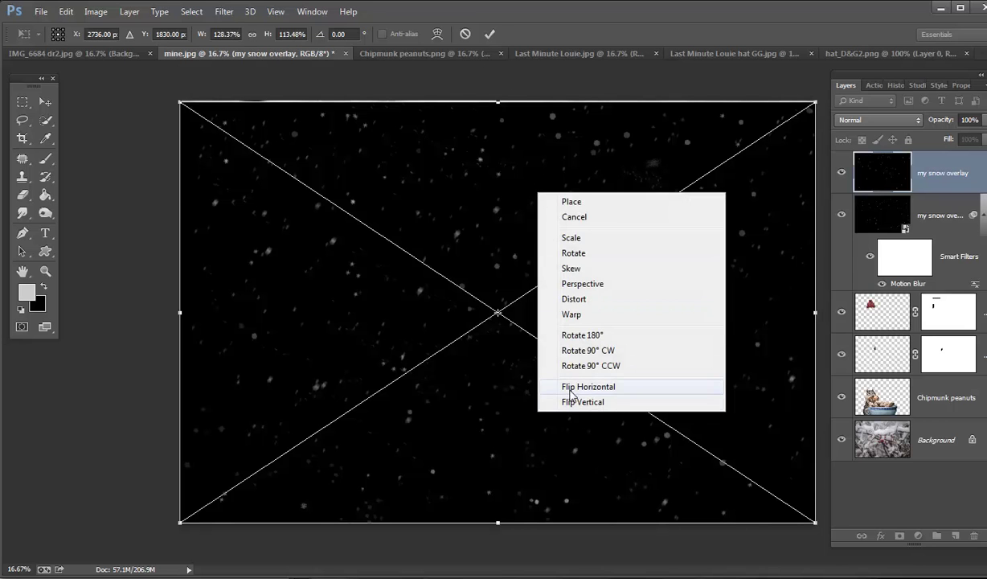
{"action": "left_click", "coordinate": [571, 388]}
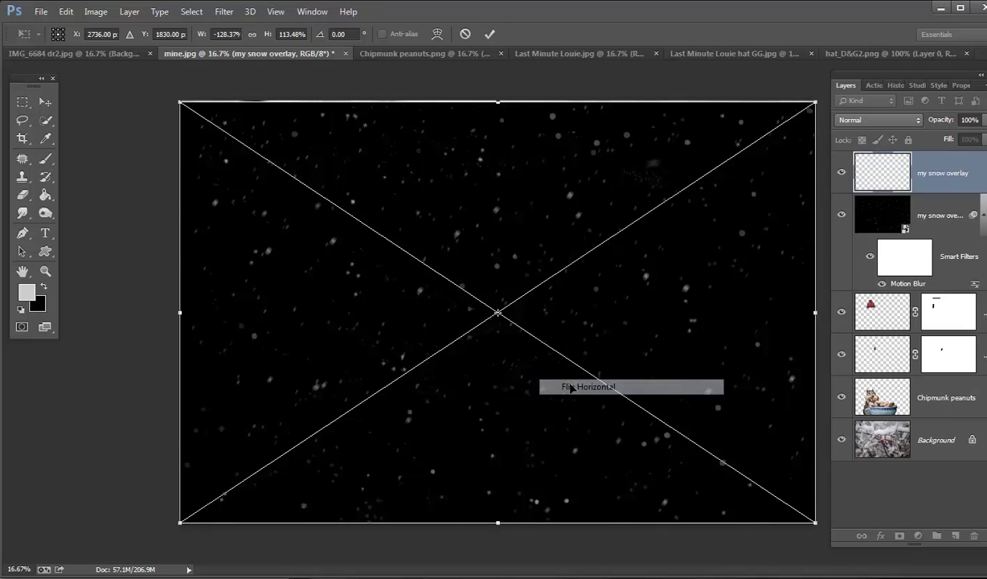
{"action": "left_click", "coordinate": [492, 36]}
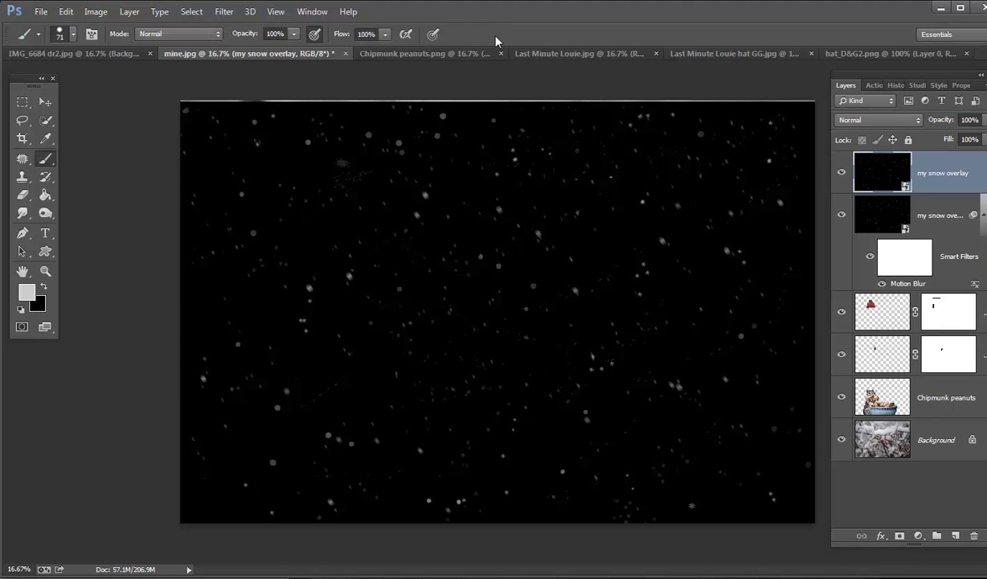
Set the second snow overlay's blend mode to Screen and its opacity to 48%, and toggle its visibility to compare.
{"action": "left_click", "coordinate": [872, 121]}
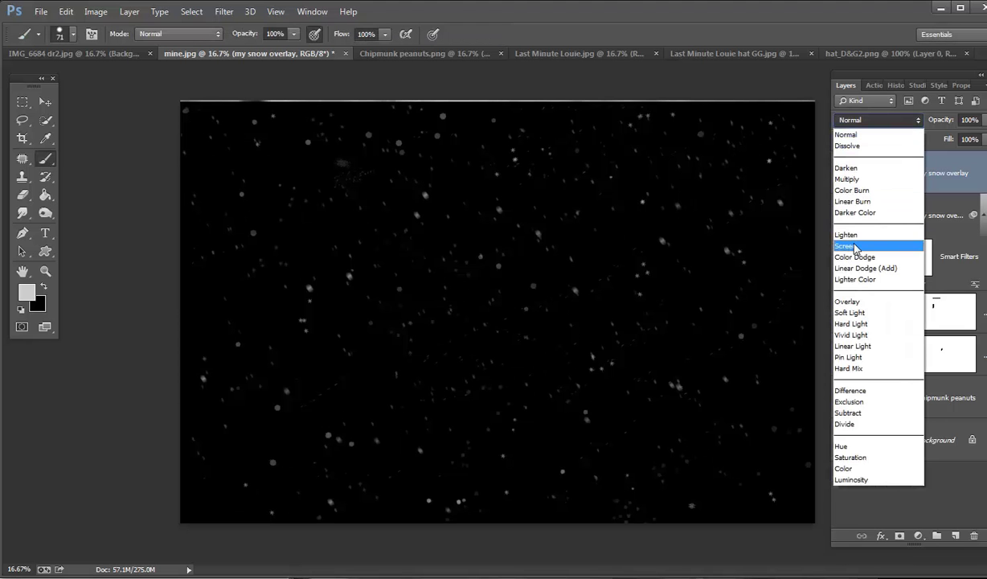
{"action": "left_click", "coordinate": [854, 245]}
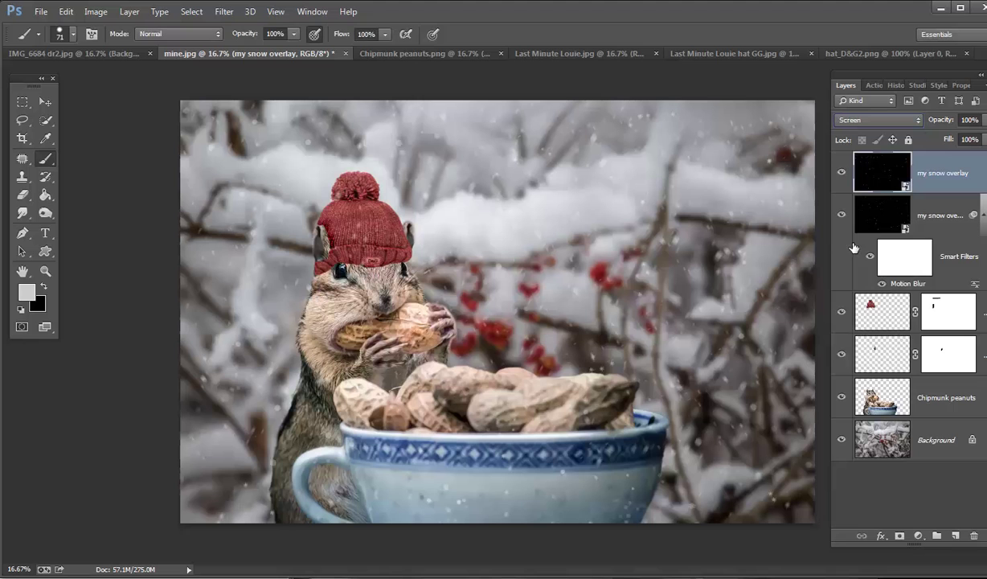
{"action": "left_click", "coordinate": [984, 120]}
{"action": "left_click_drag", "start_coordinate": [981, 140], "coordinate": [945, 148]}
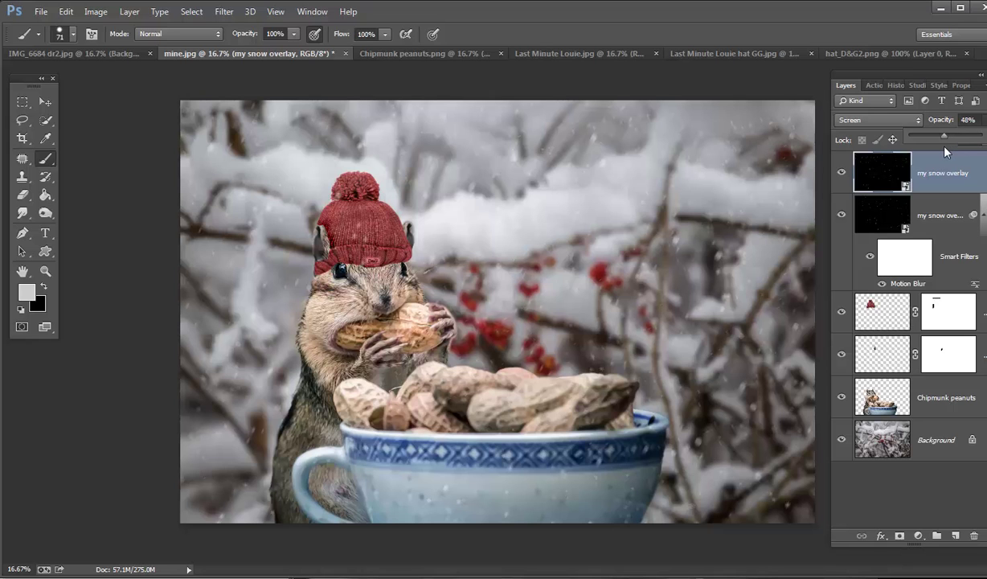
{"action": "left_click", "coordinate": [840, 176]}
{"action": "left_click", "coordinate": [840, 175]}
{"action": "left_click", "coordinate": [841, 175]}
{"action": "left_click", "coordinate": [840, 175]}
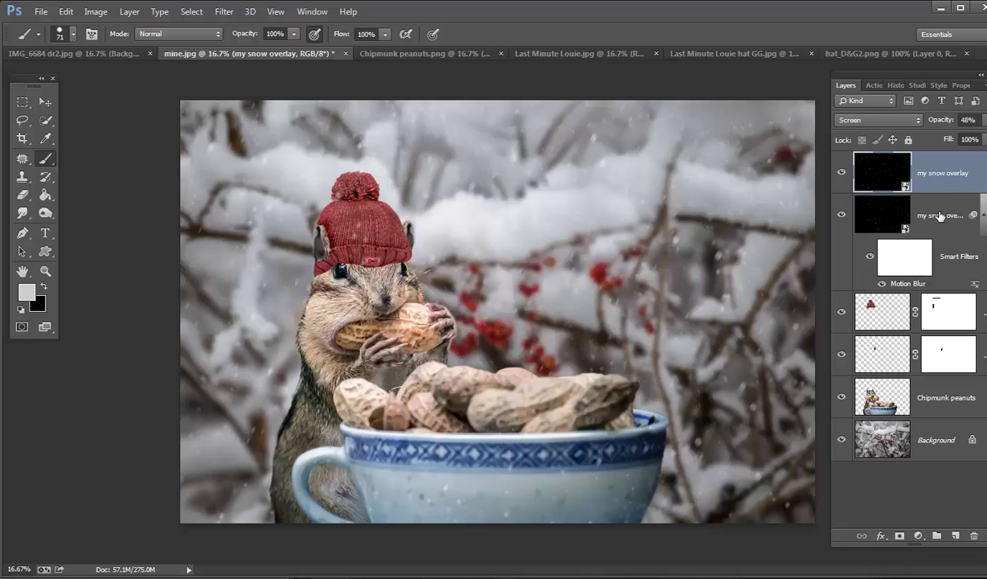
Add a white layer mask to each of the two snow overlay layers.
{"action": "left_click", "coordinate": [940, 216]}
{"action": "left_click", "coordinate": [900, 185]}
{"action": "left_click", "coordinate": [899, 535]}
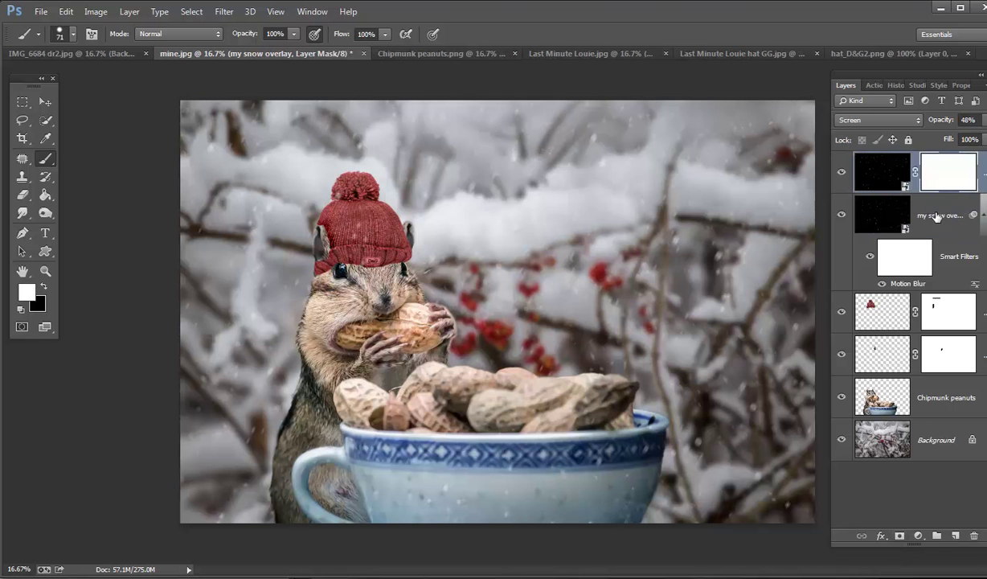
{"action": "left_click", "coordinate": [924, 225]}
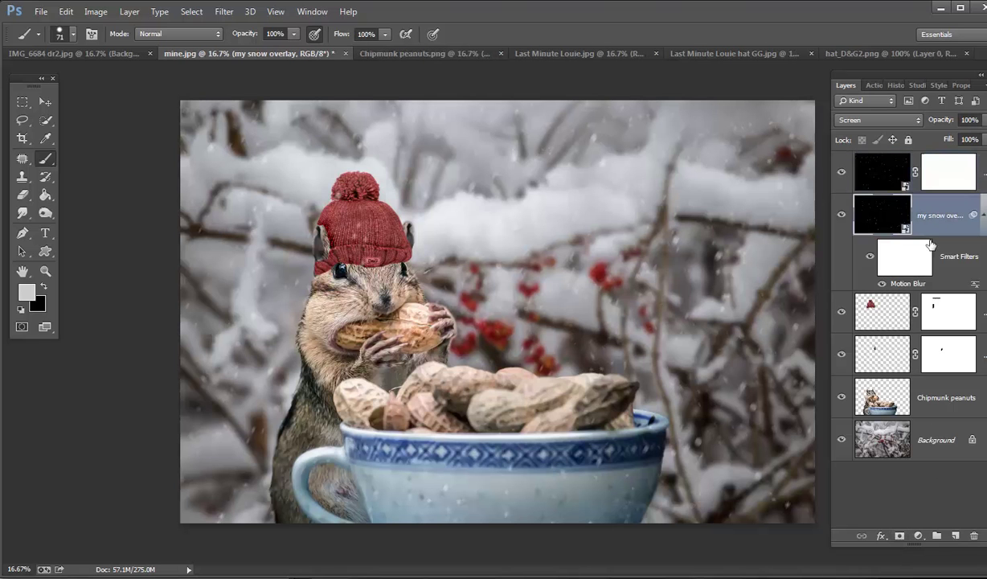
{"action": "left_click", "coordinate": [899, 536]}
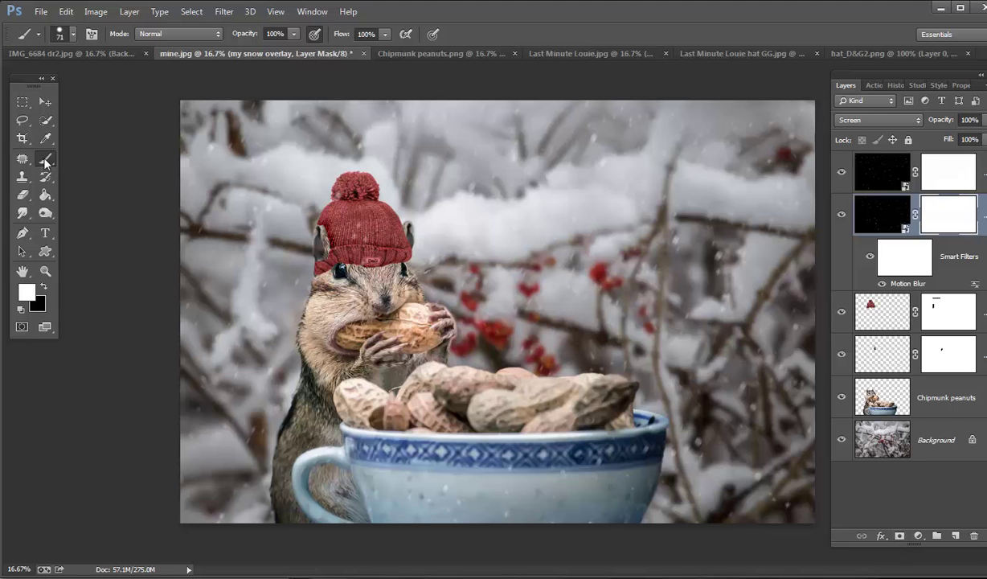
Mask out snowflakes over the chipmunk and cup with a black brush on the upper snow overlay's mask, and select the hat layer.
{"action": "left_click", "coordinate": [44, 286]}
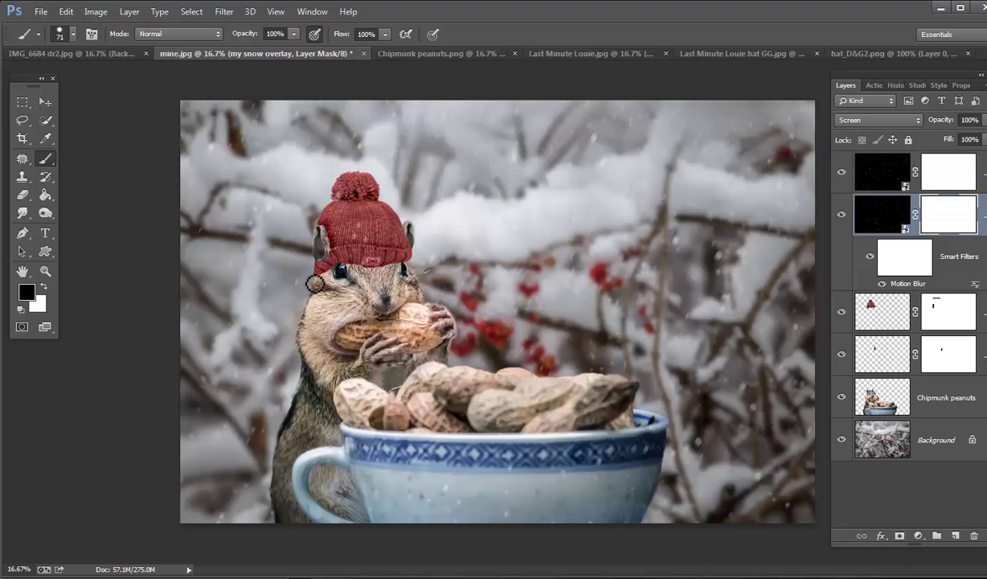
{"action": "left_click", "coordinate": [942, 174]}
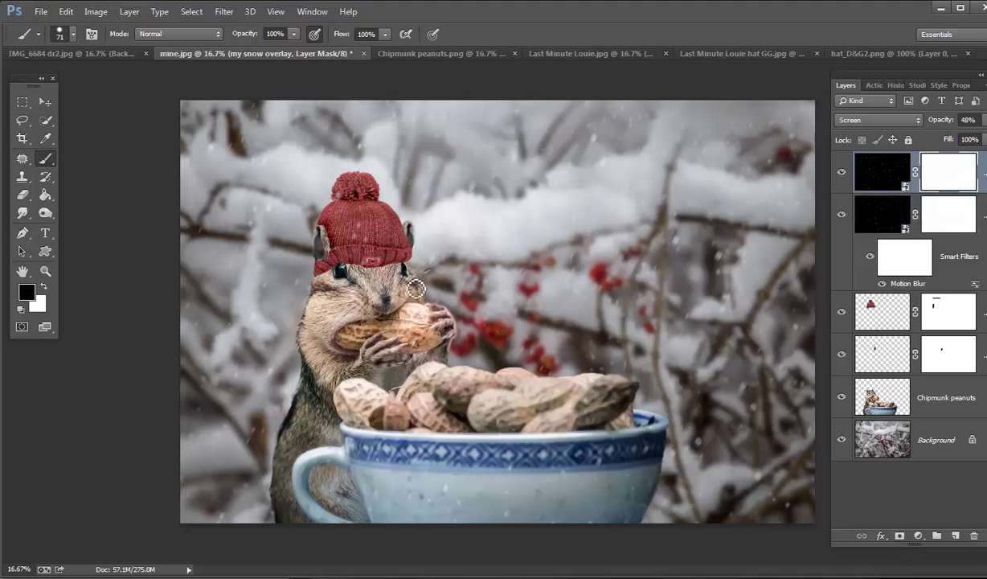
{"action": "left_click", "coordinate": [344, 270]}
{"action": "left_click", "coordinate": [425, 300]}
{"action": "mouse_move", "coordinate": [447, 338]}
{"action": "left_mouse_down"}
{"action": "mouse_move", "coordinate": [415, 364]}
{"action": "mouse_move", "coordinate": [398, 384]}
{"action": "mouse_move", "coordinate": [368, 372]}
{"action": "mouse_move", "coordinate": [323, 390]}
{"action": "left_mouse_up"}
{"action": "left_click", "coordinate": [448, 497]}
{"action": "left_click", "coordinate": [891, 511]}
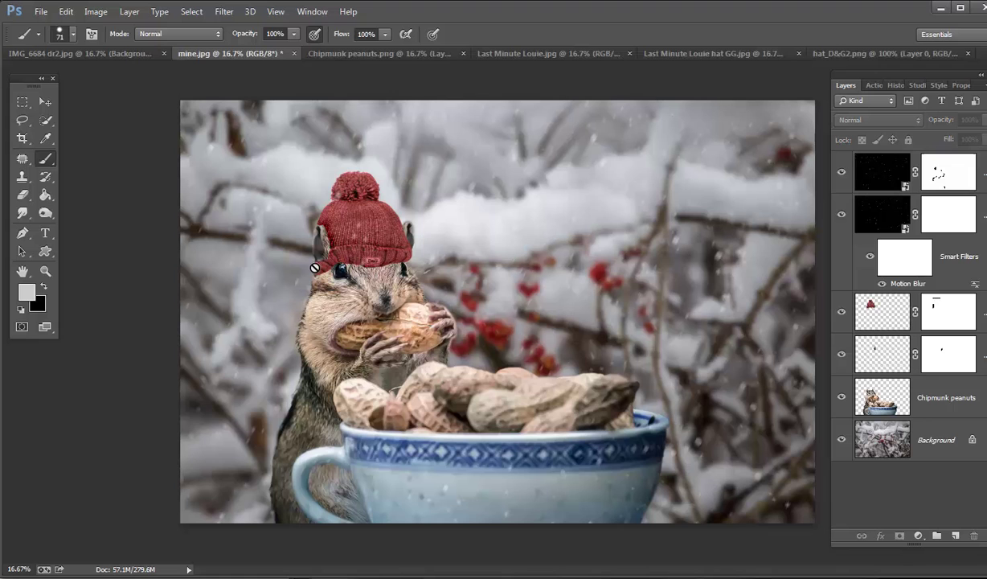
{"action": "left_click", "coordinate": [875, 325]}
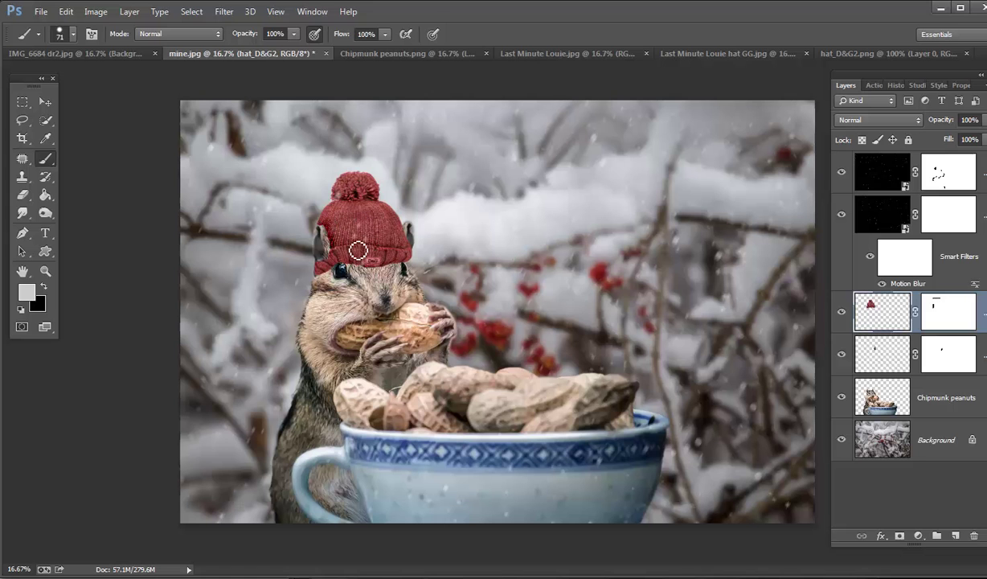
{"action": "left_click", "coordinate": [64, 13]}
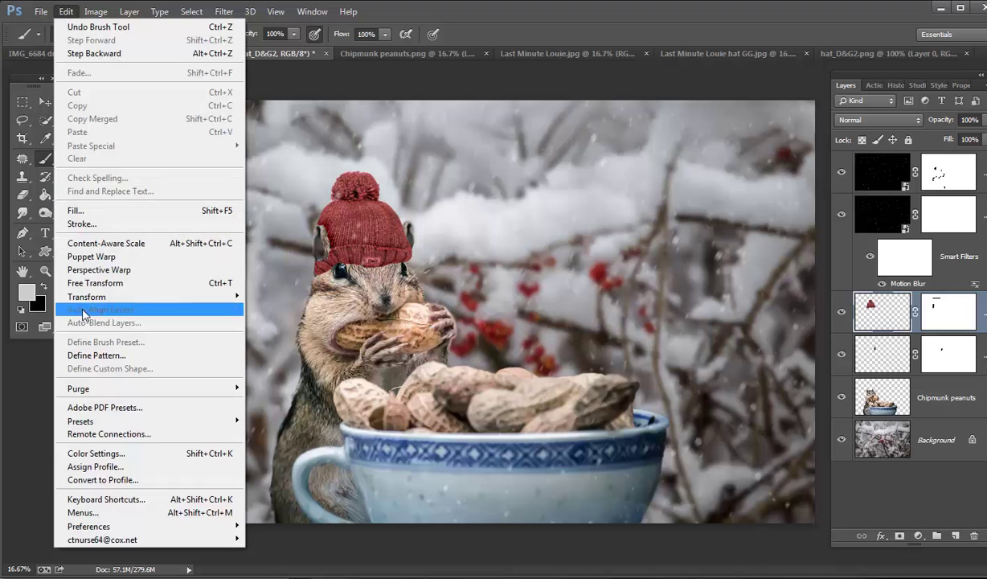
{"action": "left_click", "coordinate": [89, 243]}
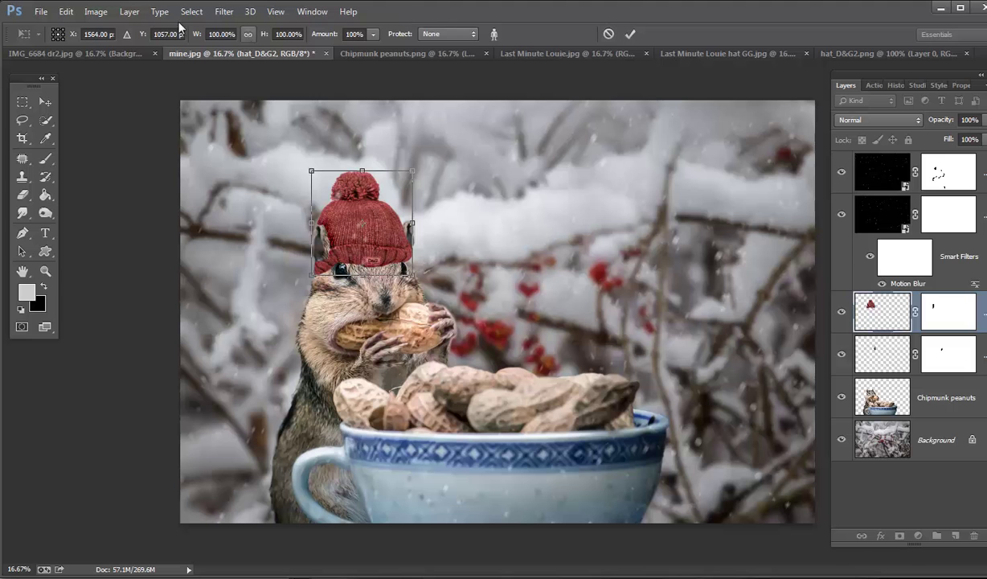
{"action": "left_click", "coordinate": [609, 36]}
Puppet Warp the hat with pins along its brim, sides and pom-pom, pulling the crown and brim edge slightly inward.
{"action": "left_click", "coordinate": [66, 11]}
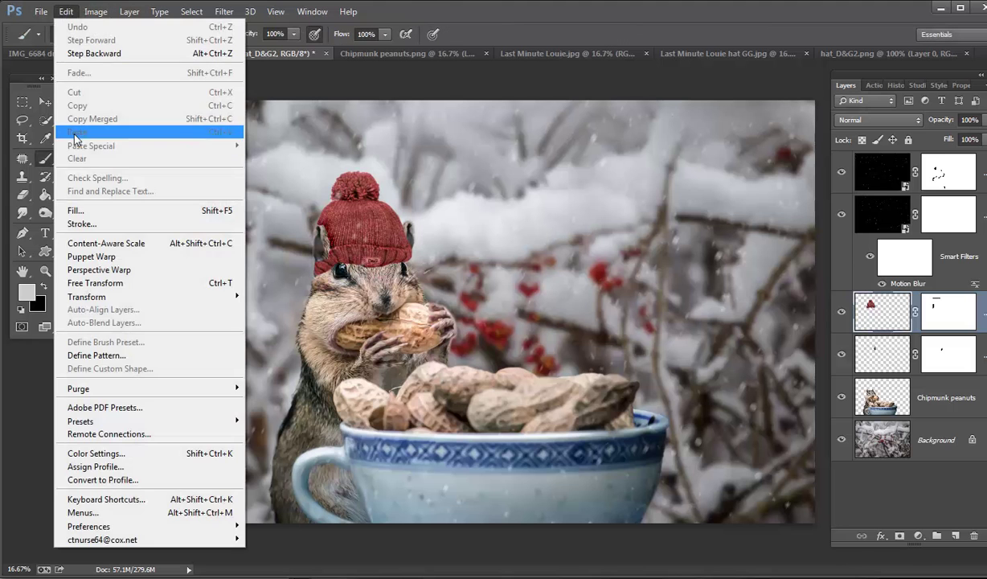
{"action": "left_click", "coordinate": [85, 257]}
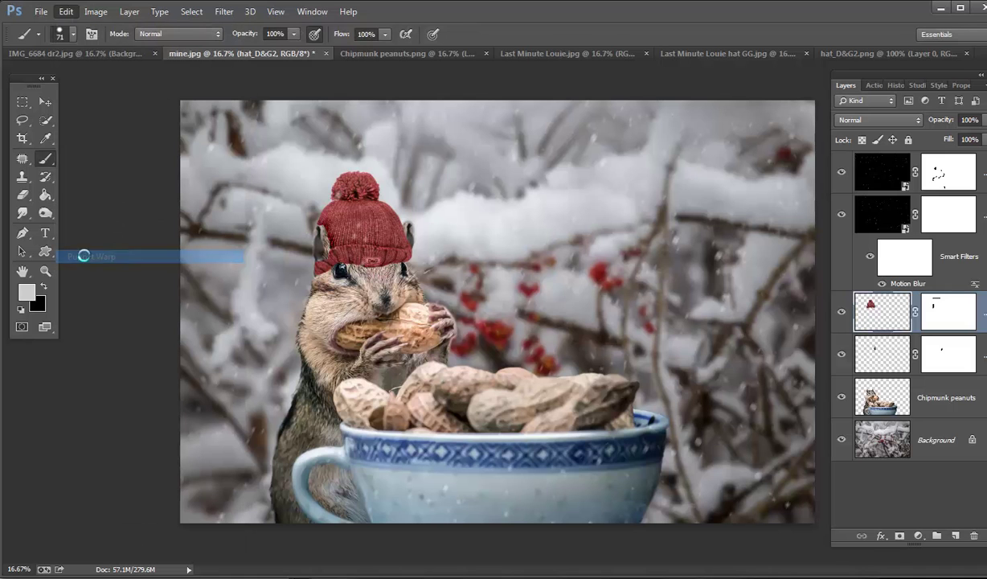
{"action": "left_click", "coordinate": [382, 256]}
{"action": "left_click", "coordinate": [357, 257]}
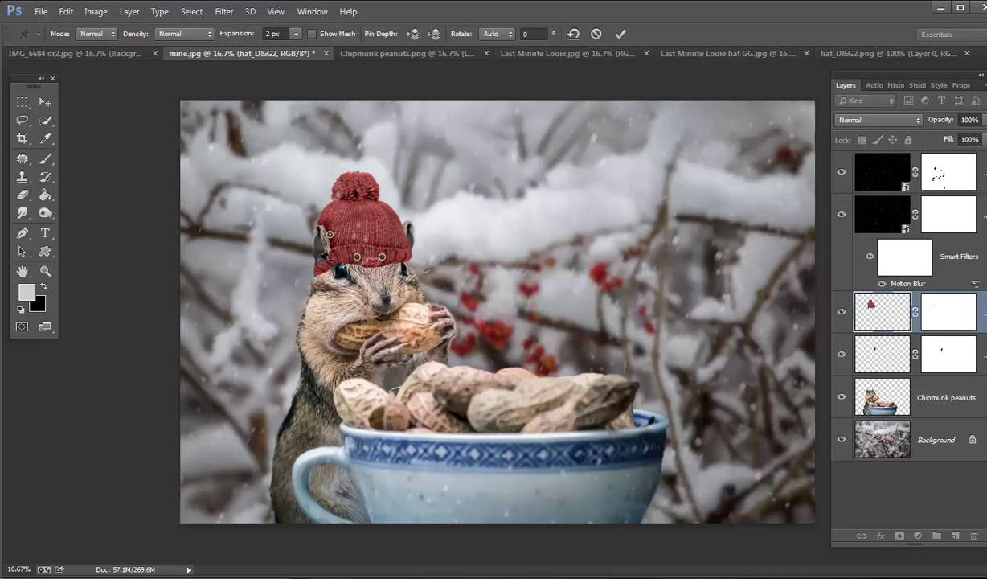
{"action": "left_click", "coordinate": [319, 265]}
{"action": "left_click_drag", "start_coordinate": [412, 235], "coordinate": [417, 254]}
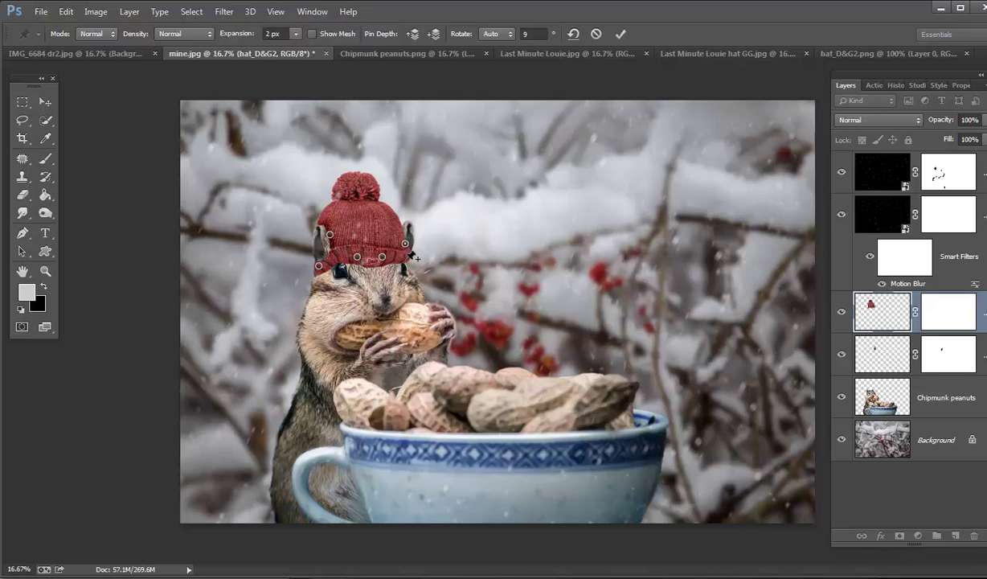
{"action": "mouse_move", "coordinate": [416, 255]}
{"action": "left_mouse_down"}
{"action": "mouse_move", "coordinate": [407, 261]}
{"action": "mouse_move", "coordinate": [419, 272]}
{"action": "mouse_move", "coordinate": [421, 259]}
{"action": "mouse_move", "coordinate": [410, 268]}
{"action": "left_mouse_up"}
{"action": "mouse_move", "coordinate": [391, 203]}
{"action": "left_mouse_down"}
{"action": "mouse_move", "coordinate": [396, 214]}
{"action": "mouse_move", "coordinate": [384, 210]}
{"action": "left_mouse_up"}
{"action": "left_click", "coordinate": [356, 190]}
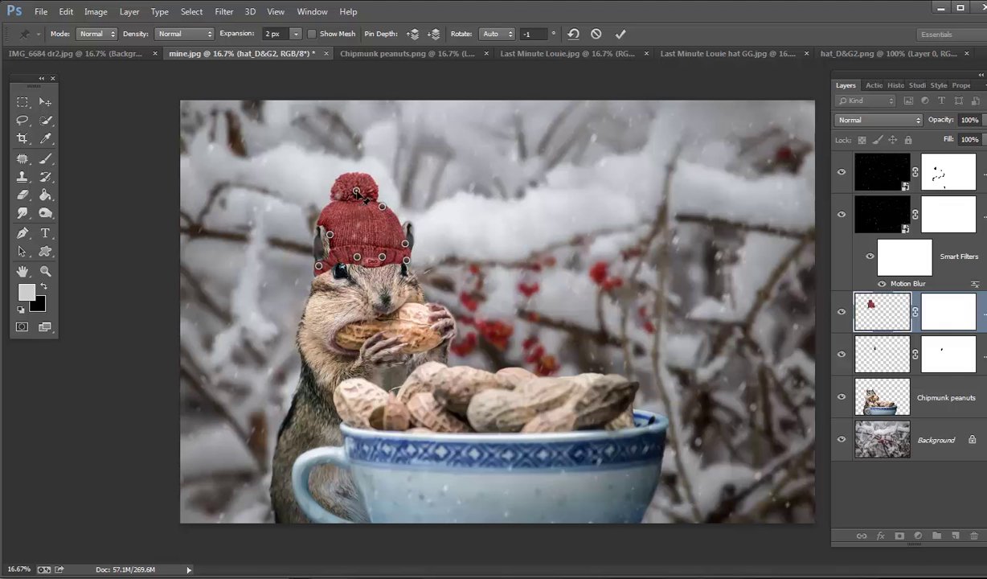
{"action": "left_click", "coordinate": [620, 35]}
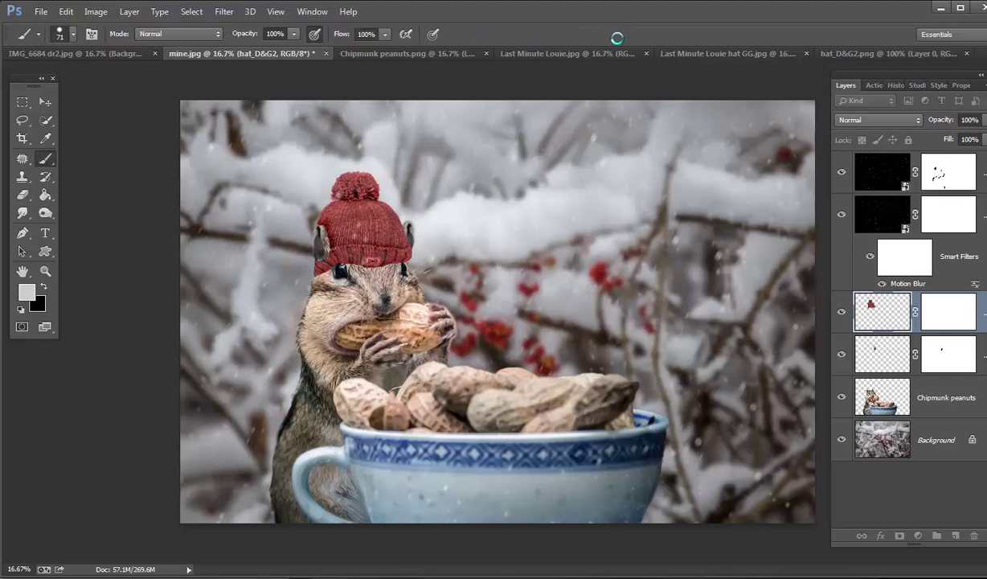
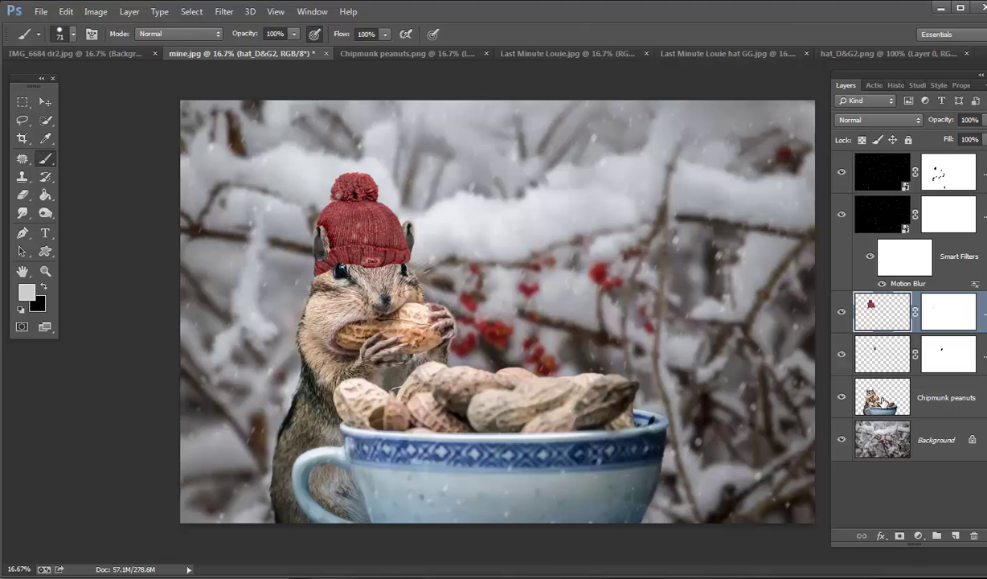
Burn the shadows at 36% exposure on the chipmunk and ear layers, darkening the fur beneath the hat and the ears.
{"action": "left_click", "coordinate": [883, 402]}
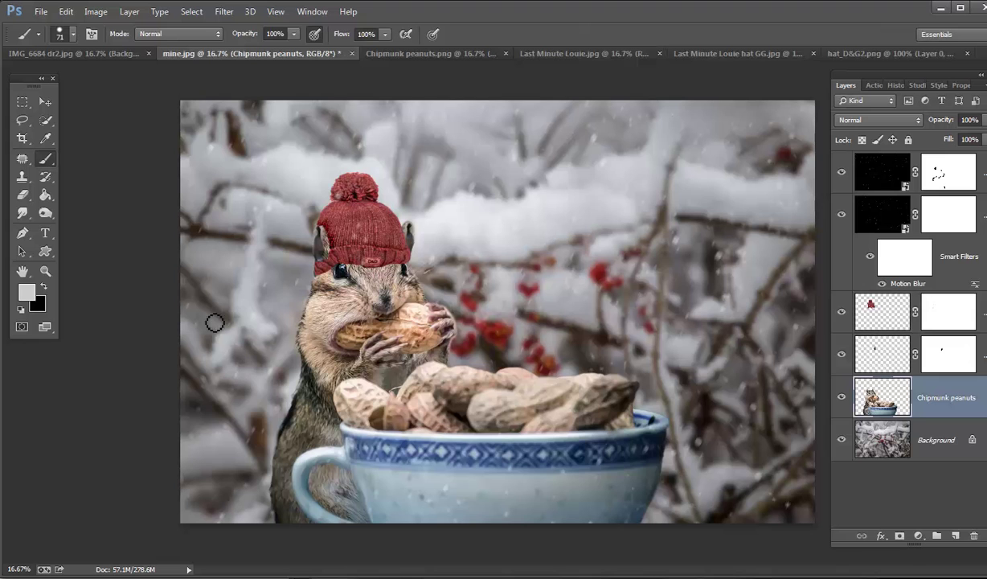
{"action": "right_click", "coordinate": [50, 214]}
{"action": "left_click", "coordinate": [80, 218]}
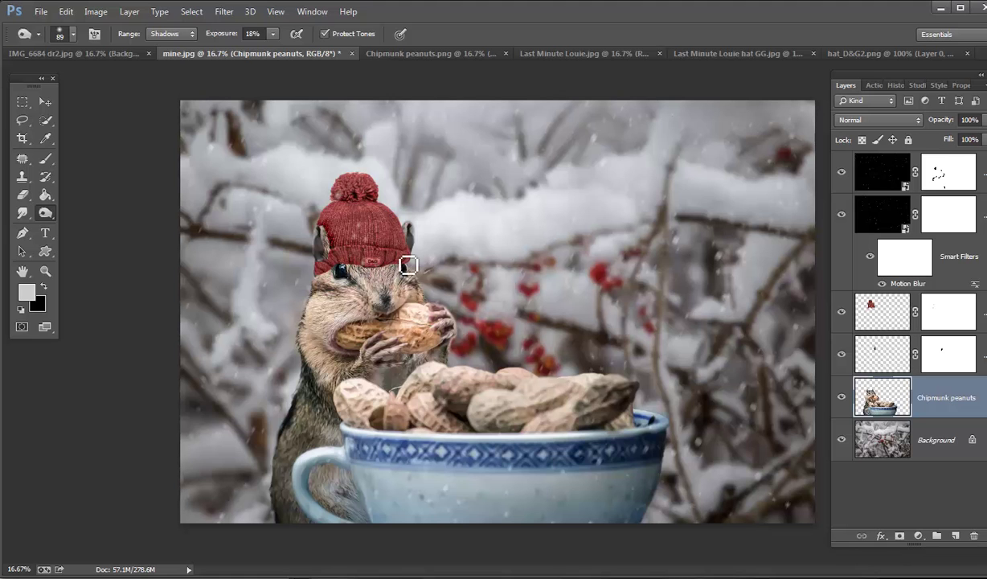
{"action": "left_click", "coordinate": [273, 33]}
{"action": "mouse_move", "coordinate": [275, 48]}
{"action": "left_mouse_down"}
{"action": "mouse_move", "coordinate": [299, 84]}
{"action": "mouse_move", "coordinate": [286, 49]}
{"action": "left_mouse_up"}
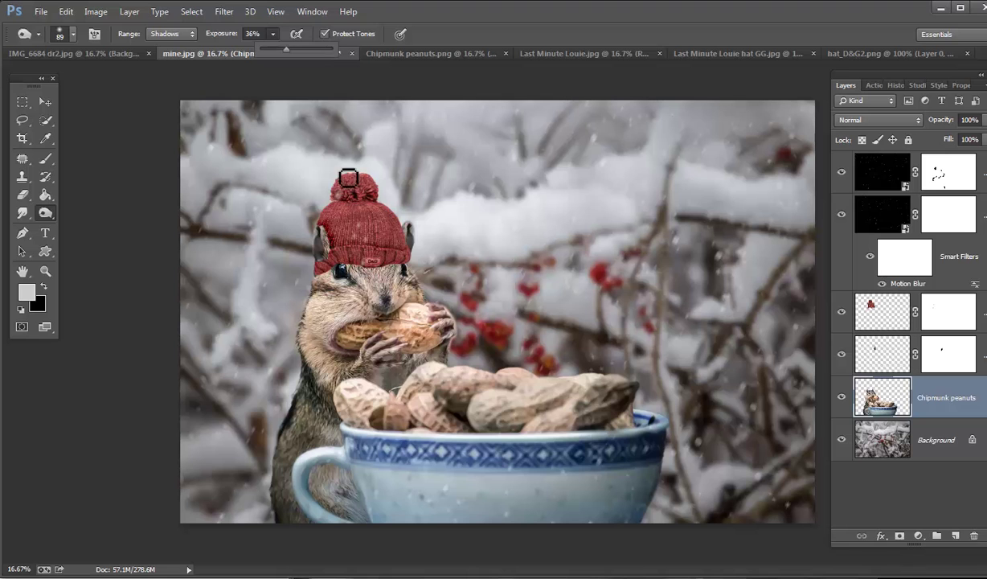
{"action": "left_click", "coordinate": [390, 269]}
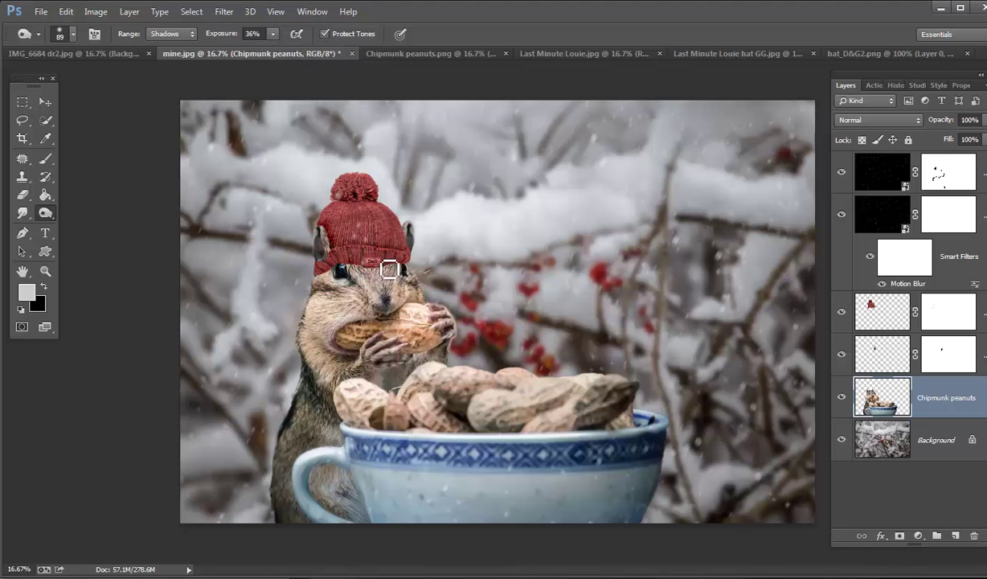
{"action": "left_click_drag", "start_coordinate": [334, 237], "coordinate": [334, 256]}
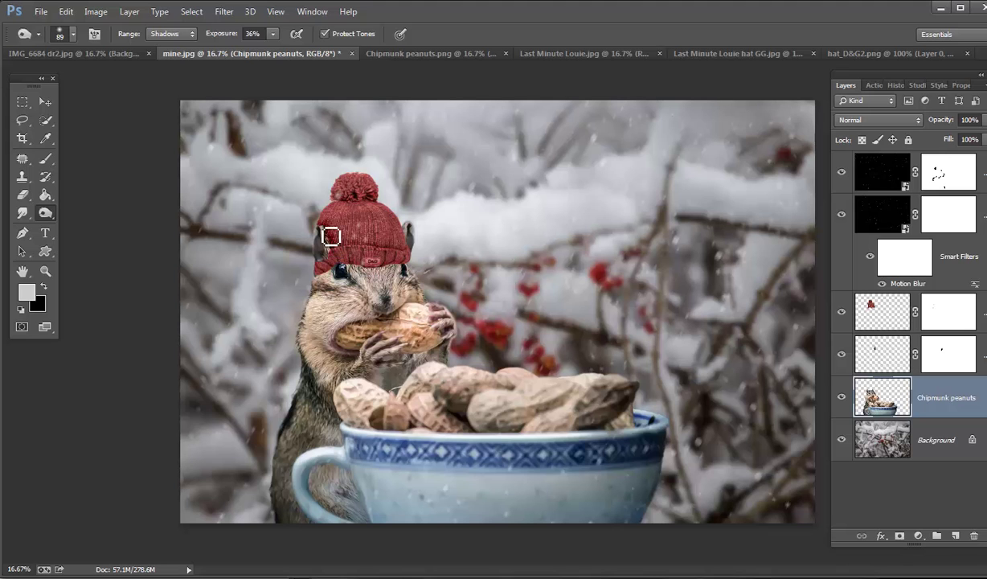
{"action": "left_click_drag", "start_coordinate": [411, 233], "coordinate": [414, 234]}
{"action": "left_click", "coordinate": [869, 344]}
{"action": "left_click_drag", "start_coordinate": [415, 235], "coordinate": [412, 231]}
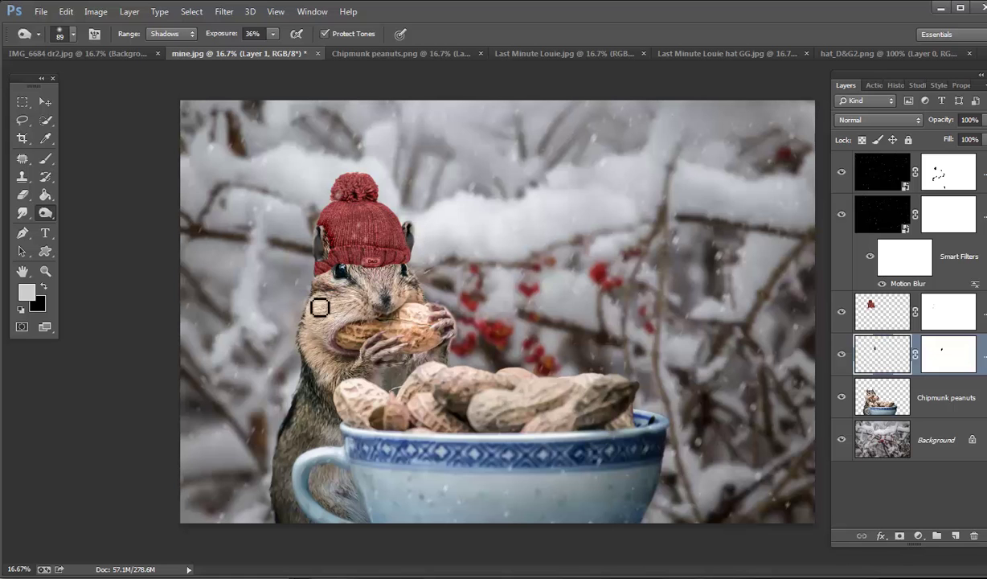
Darken the chipmunk's brow under the hat brim on the Chipmunk peanuts layer, switching the burn range to Midtones.
{"action": "left_click", "coordinate": [857, 383]}
{"action": "mouse_move", "coordinate": [324, 280]}
{"action": "left_mouse_down"}
{"action": "mouse_move", "coordinate": [335, 277]}
{"action": "mouse_move", "coordinate": [328, 271]}
{"action": "left_mouse_up"}
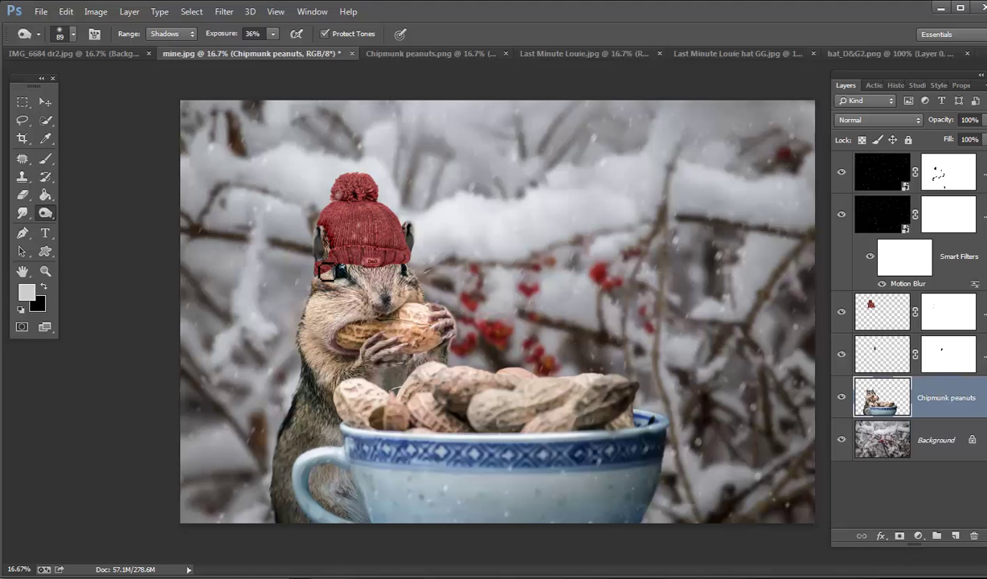
{"action": "left_click", "coordinate": [167, 36]}
{"action": "left_click", "coordinate": [167, 60]}
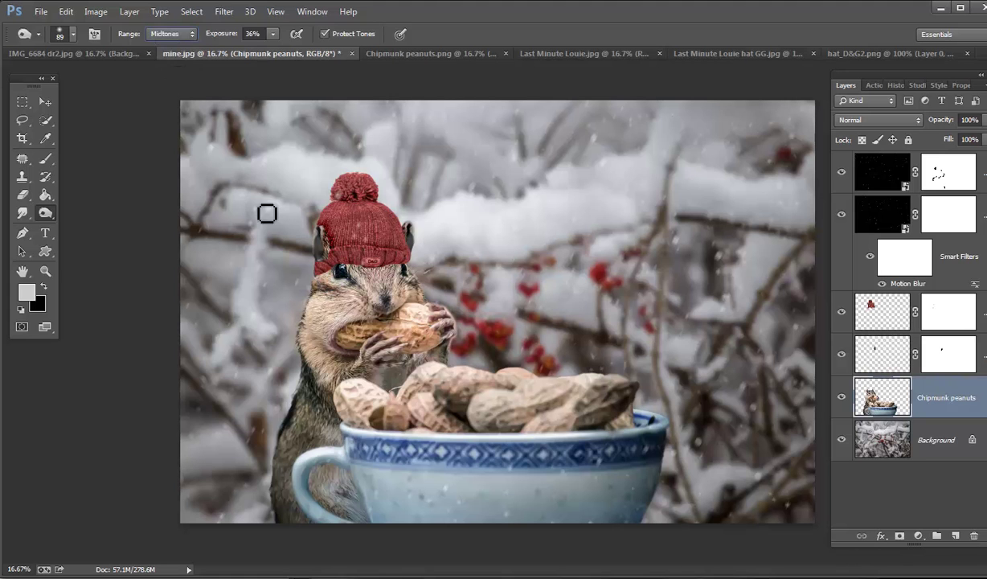
{"action": "mouse_move", "coordinate": [328, 278]}
{"action": "left_mouse_down"}
{"action": "mouse_move", "coordinate": [317, 272]}
{"action": "mouse_move", "coordinate": [322, 283]}
{"action": "mouse_move", "coordinate": [320, 270]}
{"action": "mouse_move", "coordinate": [346, 259]}
{"action": "mouse_move", "coordinate": [360, 273]}
{"action": "mouse_move", "coordinate": [379, 259]}
{"action": "left_mouse_up"}
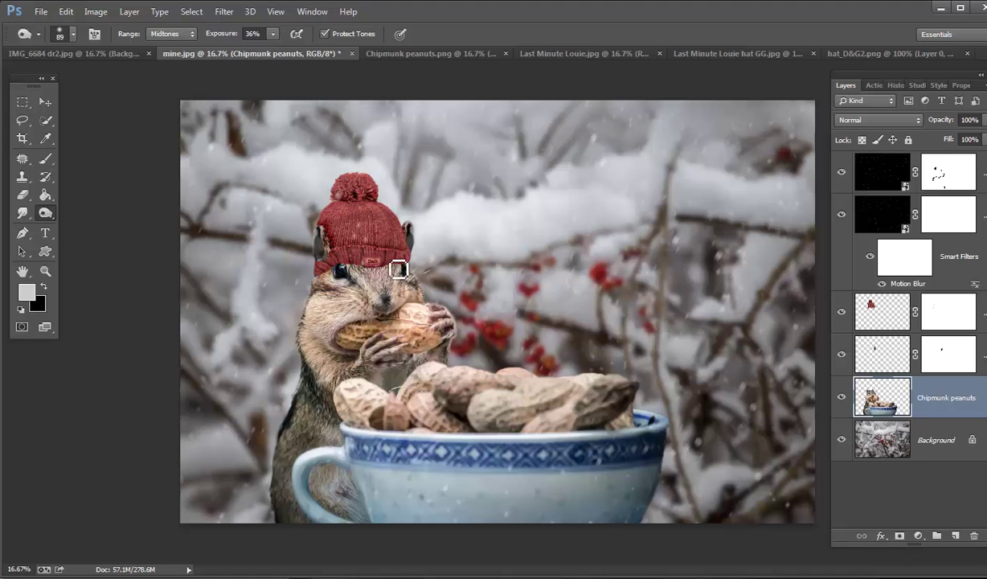
Switch the burn range to Highlights and darken the chipmunk's fur beneath the hat brim on the Chipmunk peanuts layer.
{"action": "left_click", "coordinate": [170, 34]}
{"action": "left_click", "coordinate": [164, 71]}
{"action": "mouse_move", "coordinate": [322, 275]}
{"action": "left_mouse_down"}
{"action": "mouse_move", "coordinate": [334, 280]}
{"action": "mouse_move", "coordinate": [308, 275]}
{"action": "mouse_move", "coordinate": [321, 285]}
{"action": "mouse_move", "coordinate": [334, 268]}
{"action": "mouse_move", "coordinate": [374, 282]}
{"action": "mouse_move", "coordinate": [360, 267]}
{"action": "mouse_move", "coordinate": [403, 270]}
{"action": "mouse_move", "coordinate": [377, 259]}
{"action": "mouse_move", "coordinate": [404, 267]}
{"action": "left_mouse_up"}
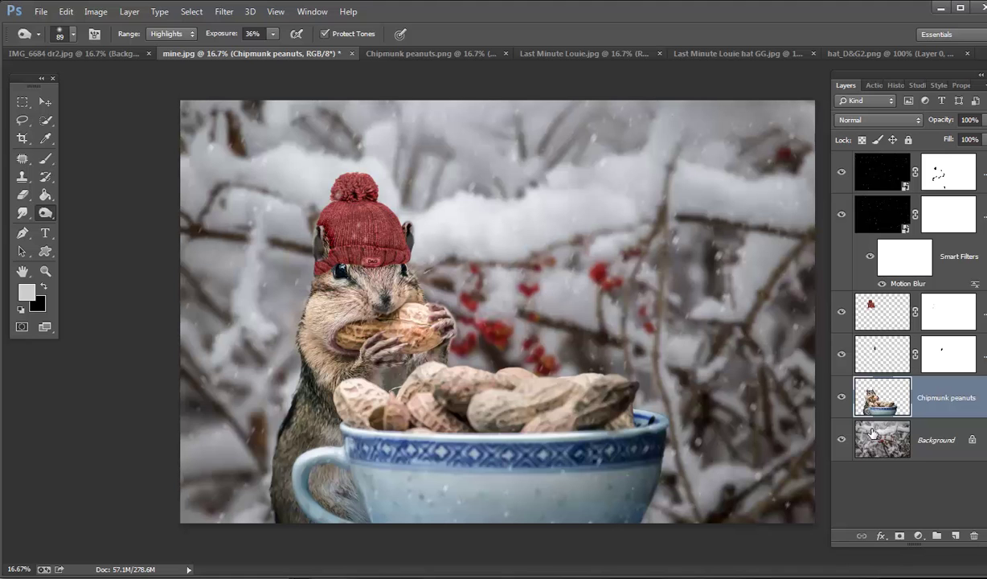
Flatten the image into a single background layer and run the Emotional Color Base action on it.
{"action": "right_click", "coordinate": [903, 438]}
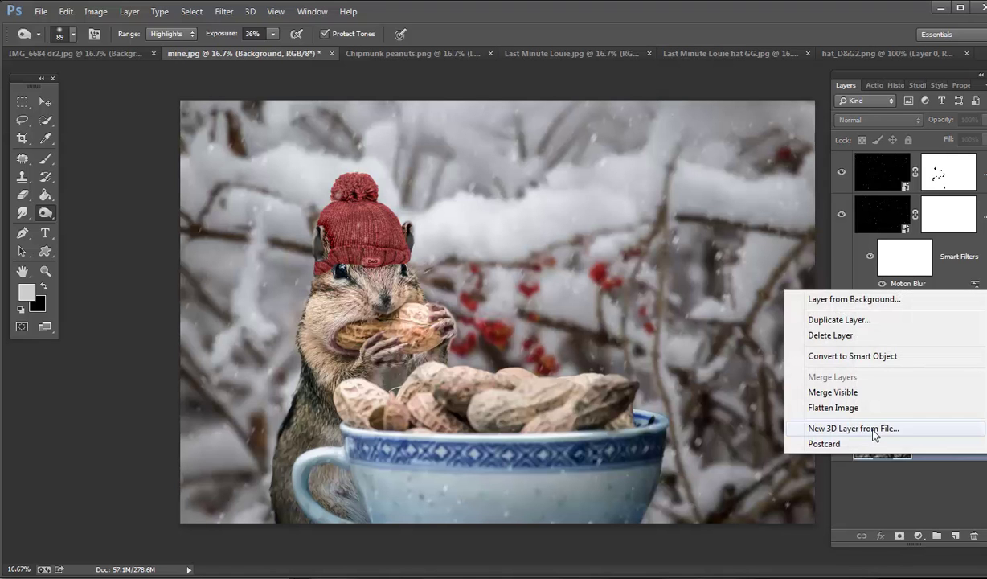
{"action": "left_click", "coordinate": [842, 411]}
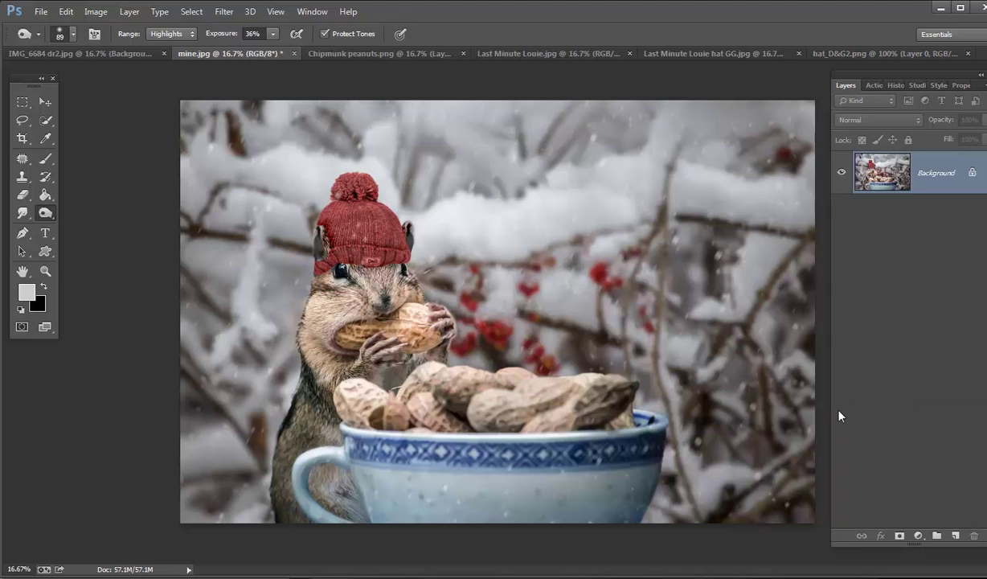
{"action": "left_click", "coordinate": [873, 88]}
{"action": "scroll", "coordinate": [878, 268], "scroll_direction": "up", "scroll_amount": 3}
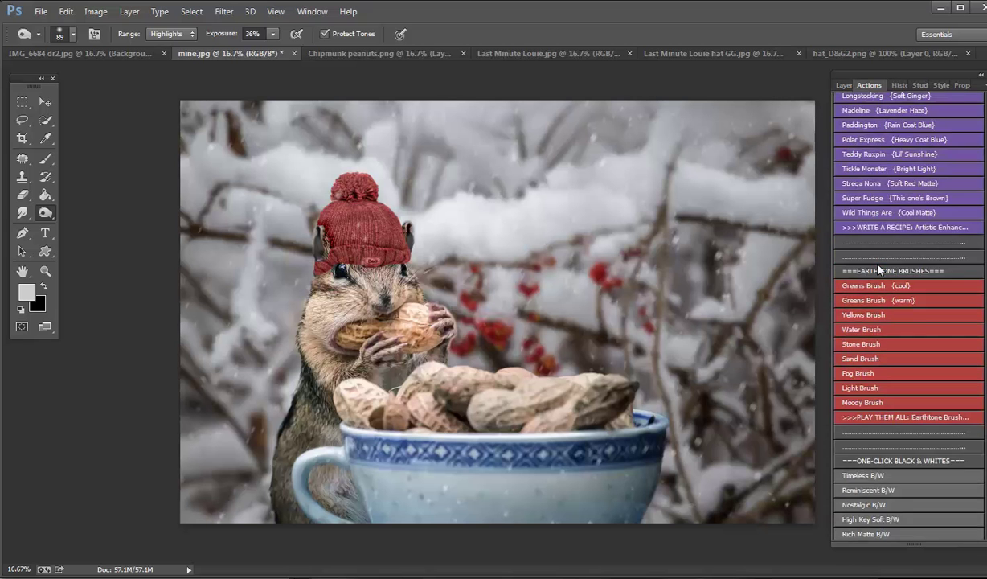
{"action": "scroll", "coordinate": [878, 269], "scroll_direction": "up", "scroll_amount": 7}
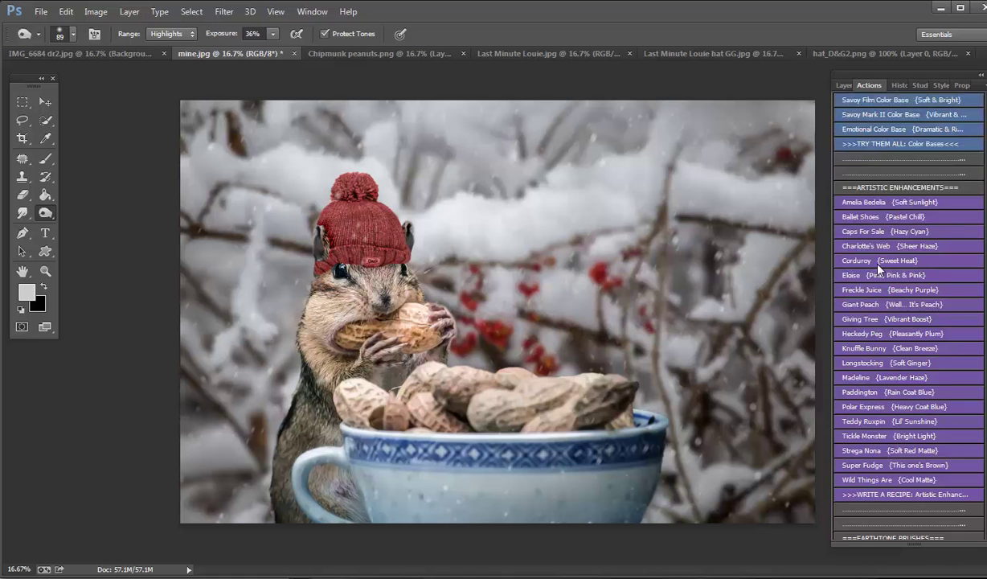
{"action": "scroll", "coordinate": [878, 269], "scroll_direction": "up", "scroll_amount": 2}
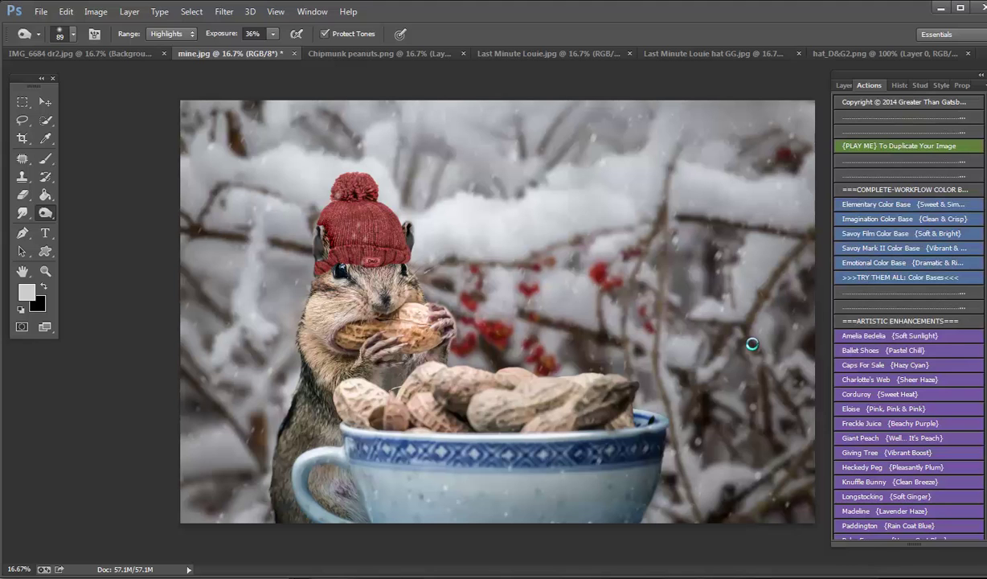
{"action": "key", "text": "ctrl+f"}
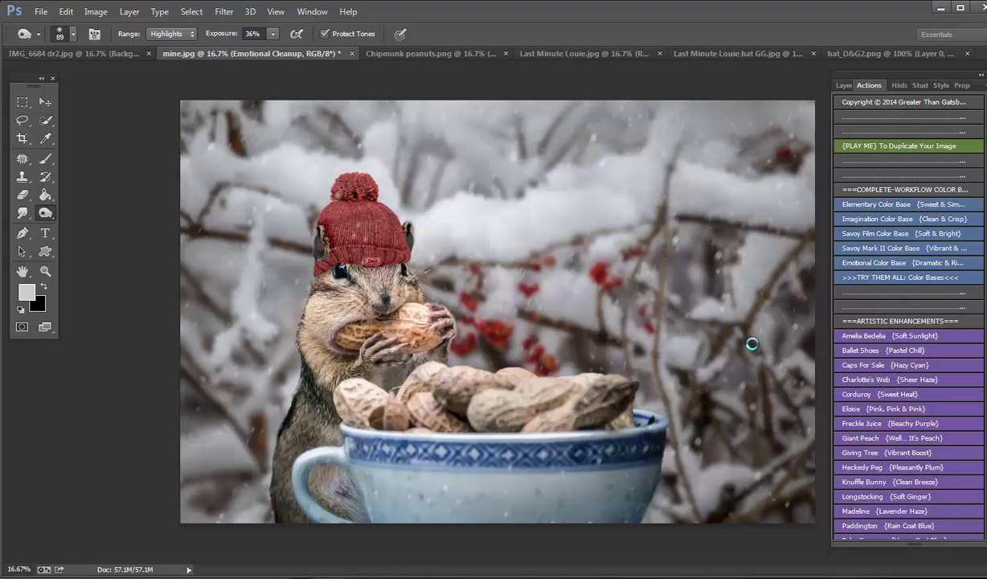
{"action": "key", "text": "d"}
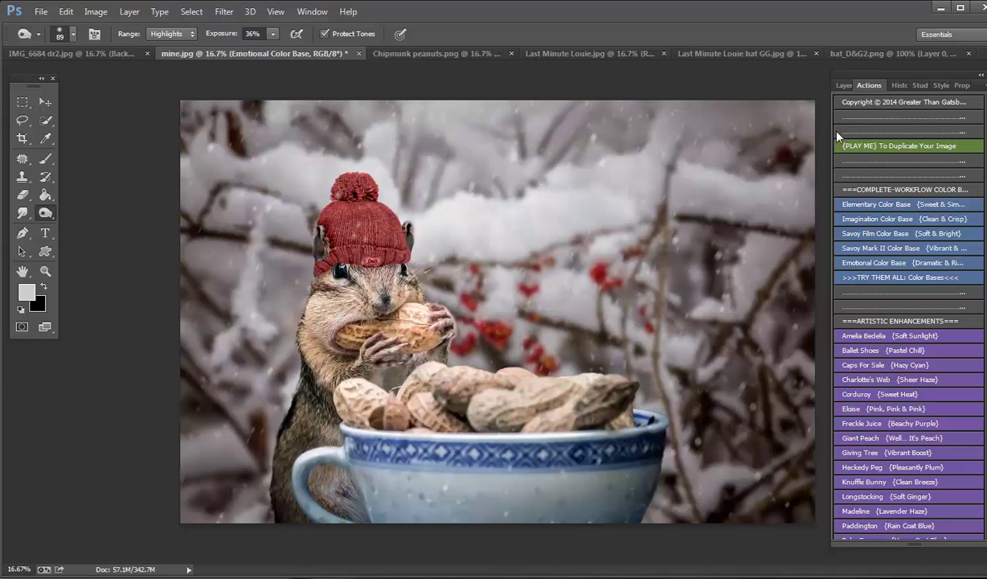
Compare the image with and without the Emotional Color Base group by toggling the group's visibility.
{"action": "left_click", "coordinate": [843, 86]}
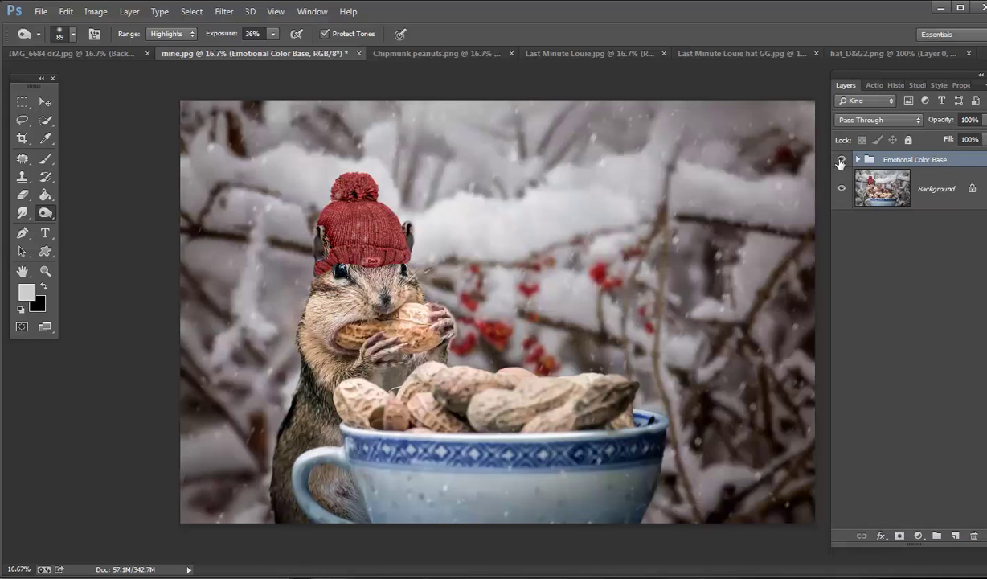
{"action": "left_click", "coordinate": [841, 162]}
{"action": "left_click", "coordinate": [841, 162]}
{"action": "left_click", "coordinate": [842, 161]}
{"action": "left_click", "coordinate": [841, 162]}
Expand the Emotional Color Base group to show its full layer names and hide the Emotional Midtone Boost layer.
{"action": "left_click", "coordinate": [857, 160]}
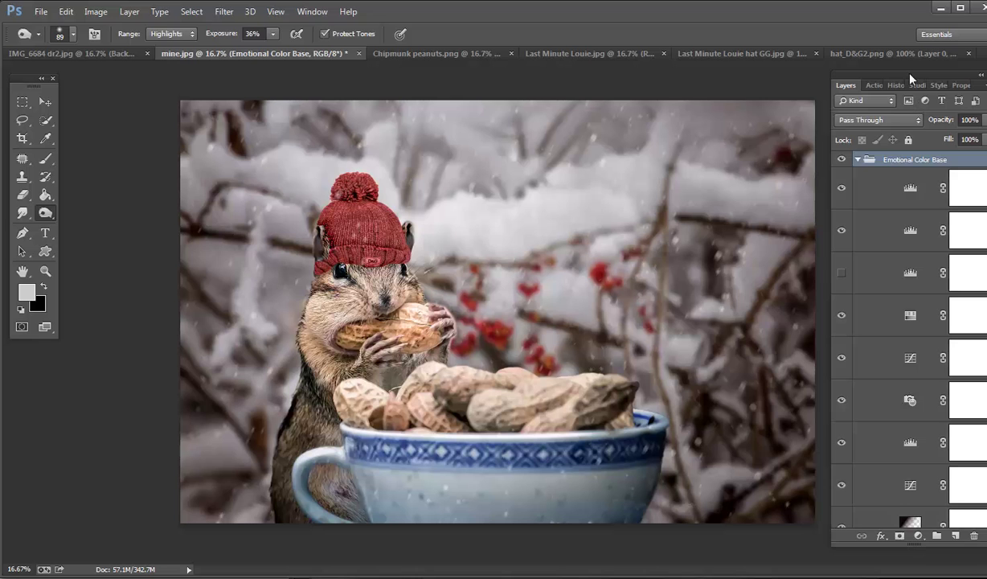
{"action": "left_click_drag", "start_coordinate": [873, 70], "coordinate": [837, 81]}
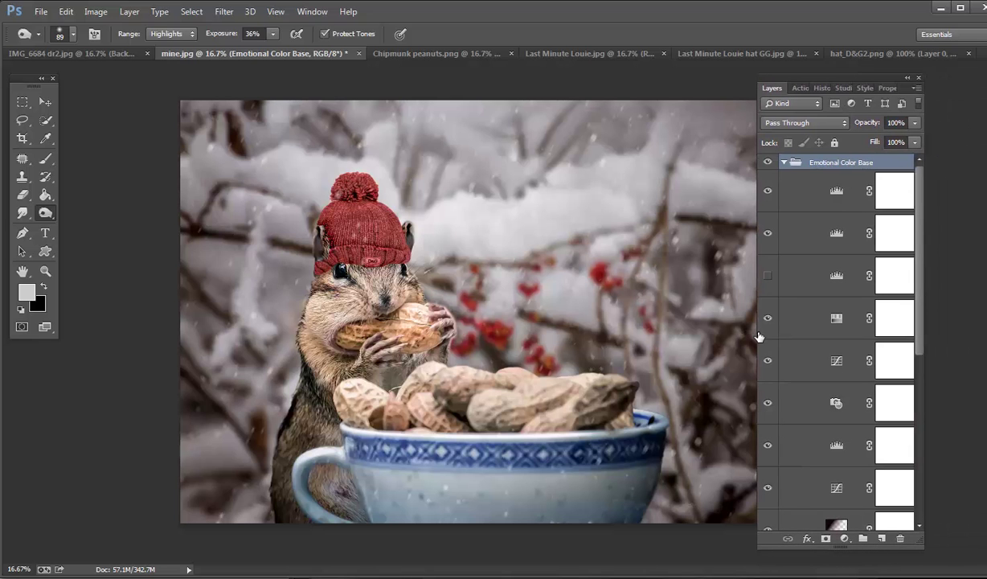
{"action": "left_click_drag", "start_coordinate": [757, 333], "coordinate": [635, 332]}
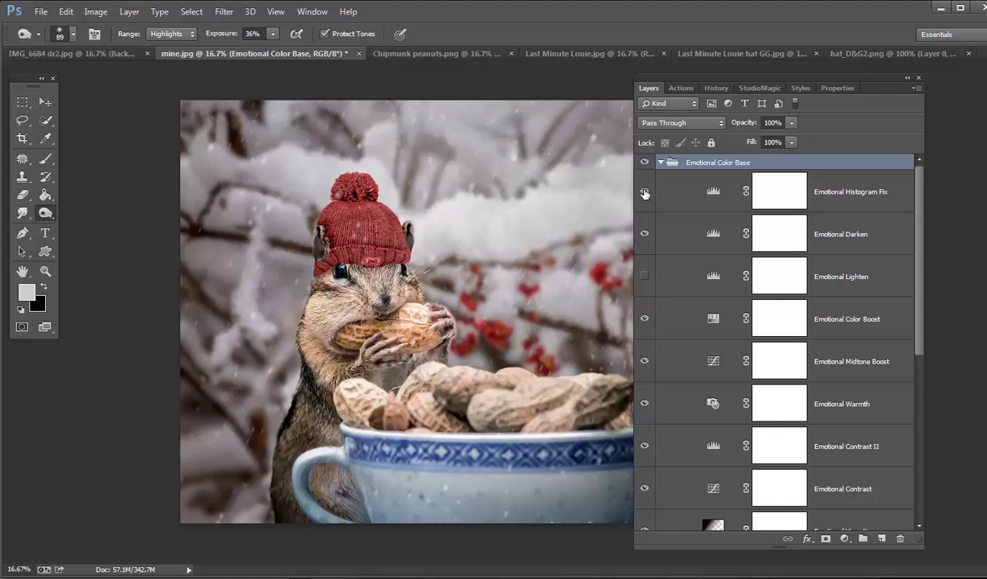
{"action": "left_click", "coordinate": [645, 237]}
{"action": "left_click", "coordinate": [645, 237]}
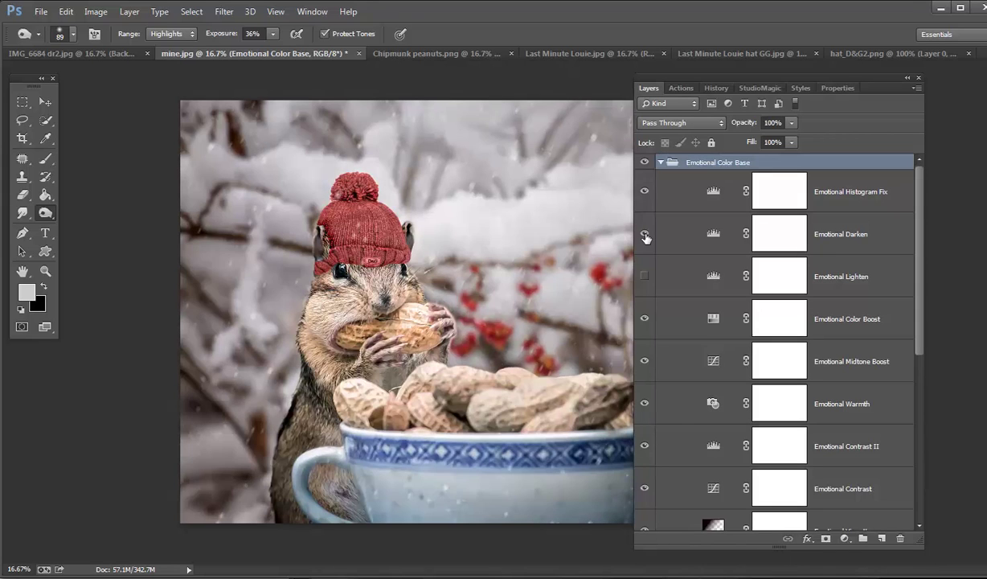
{"action": "left_click", "coordinate": [645, 235]}
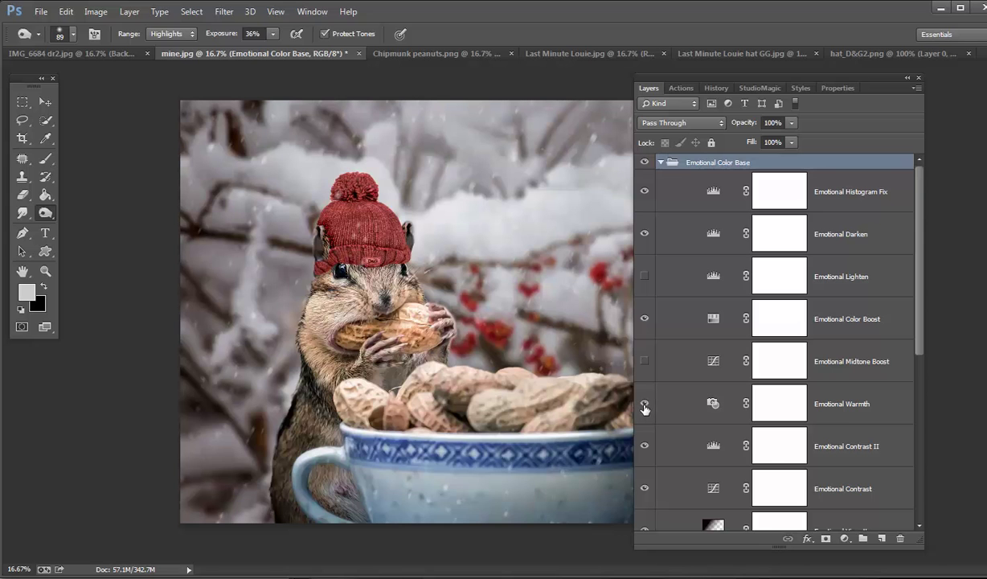
Compare the image with and without the Emotional Vignette layer.
{"action": "left_click_drag", "start_coordinate": [750, 81], "coordinate": [793, 46]}
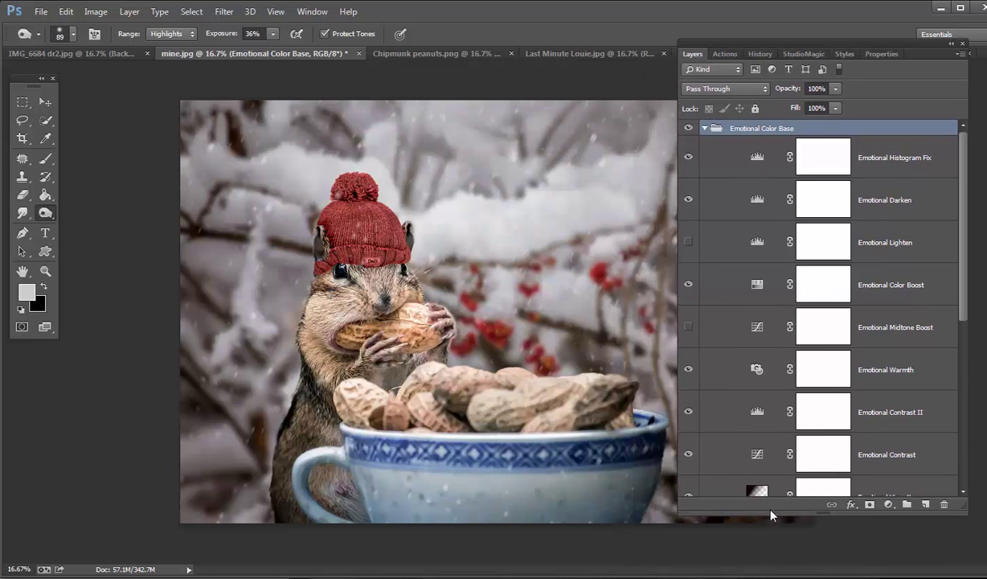
{"action": "scroll", "coordinate": [917, 306], "scroll_direction": "down", "scroll_amount": 3}
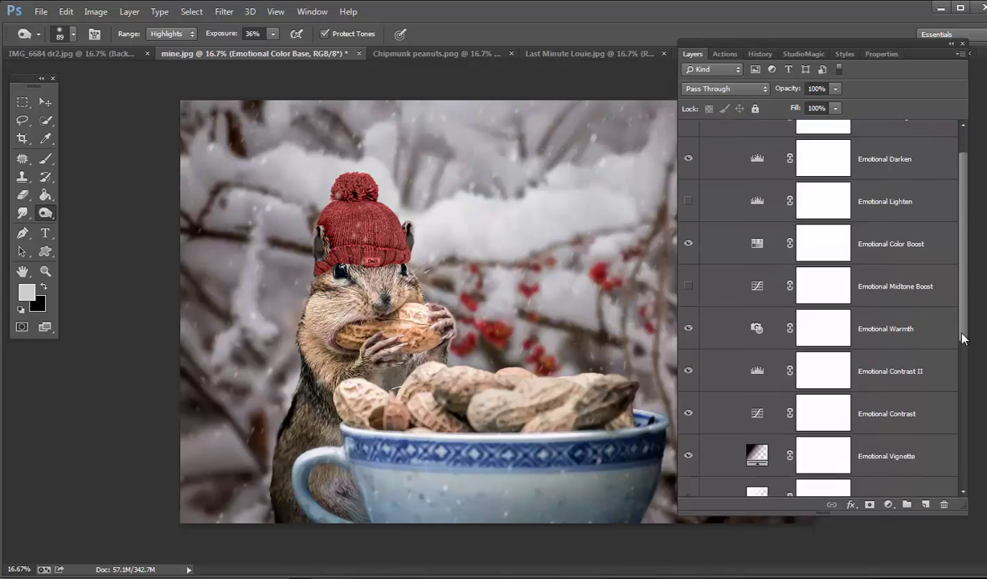
{"action": "left_click", "coordinate": [689, 437]}
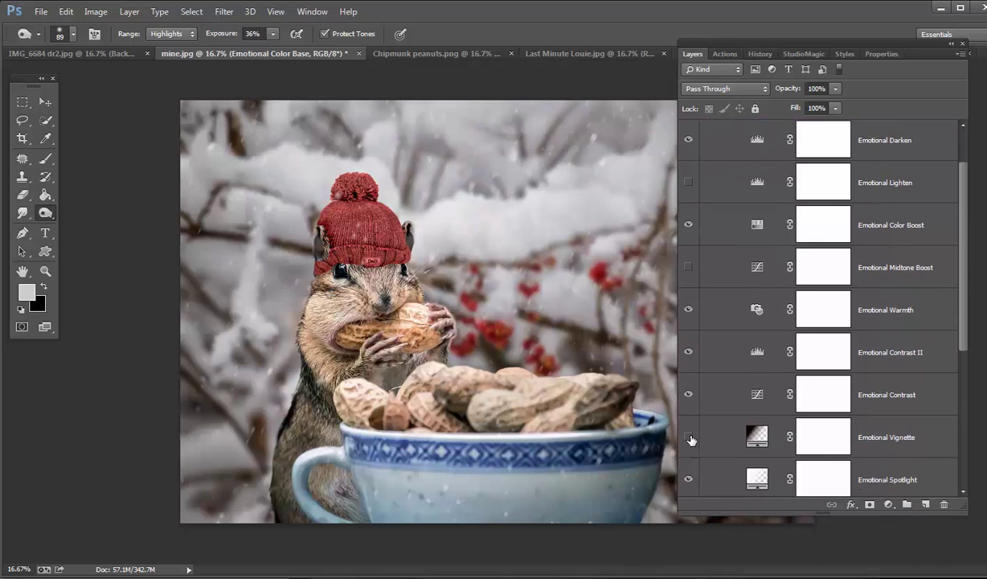
{"action": "left_click", "coordinate": [689, 438]}
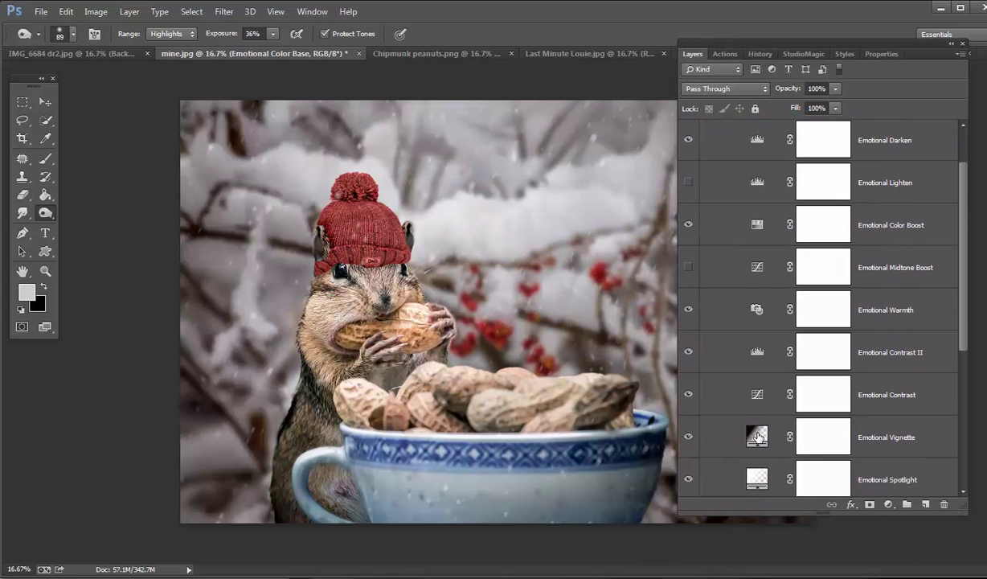
Try recoloring the dark stop of the Emotional Vignette gradient to blue, sampling 3300cc and 000099.
{"action": "left_click", "coordinate": [759, 437]}
{"action": "double_click", "coordinate": [758, 437]}
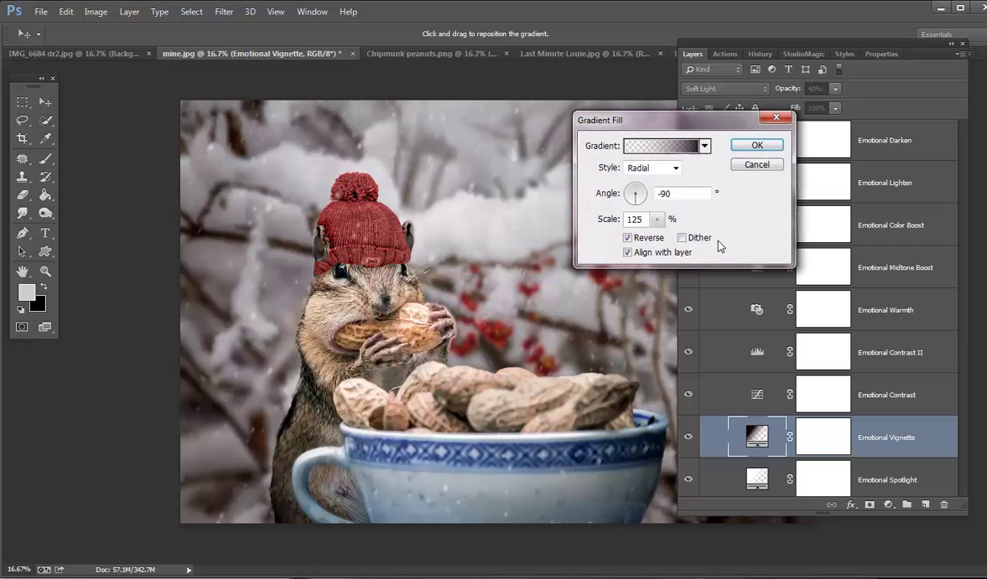
{"action": "left_click", "coordinate": [686, 150]}
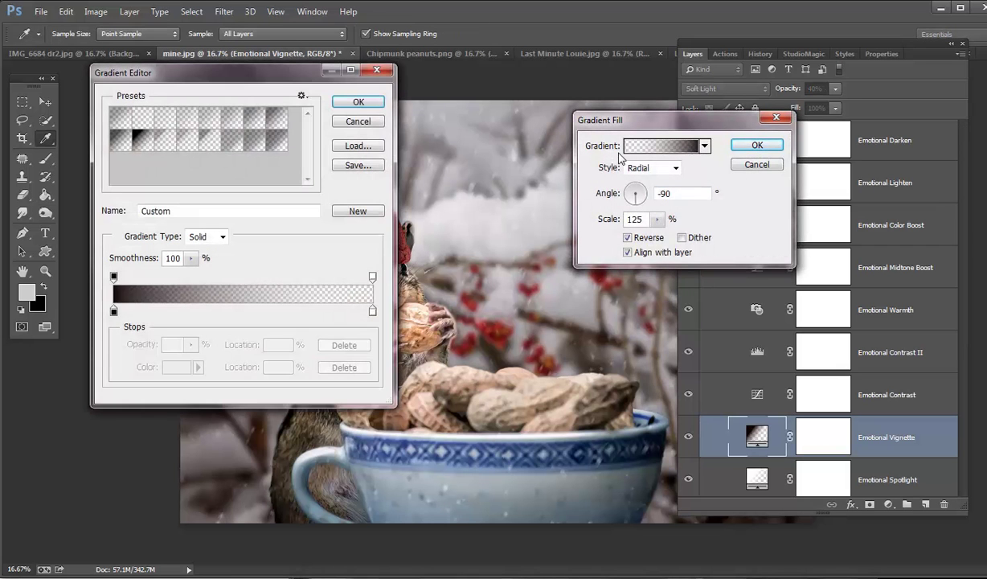
{"action": "double_click", "coordinate": [114, 312]}
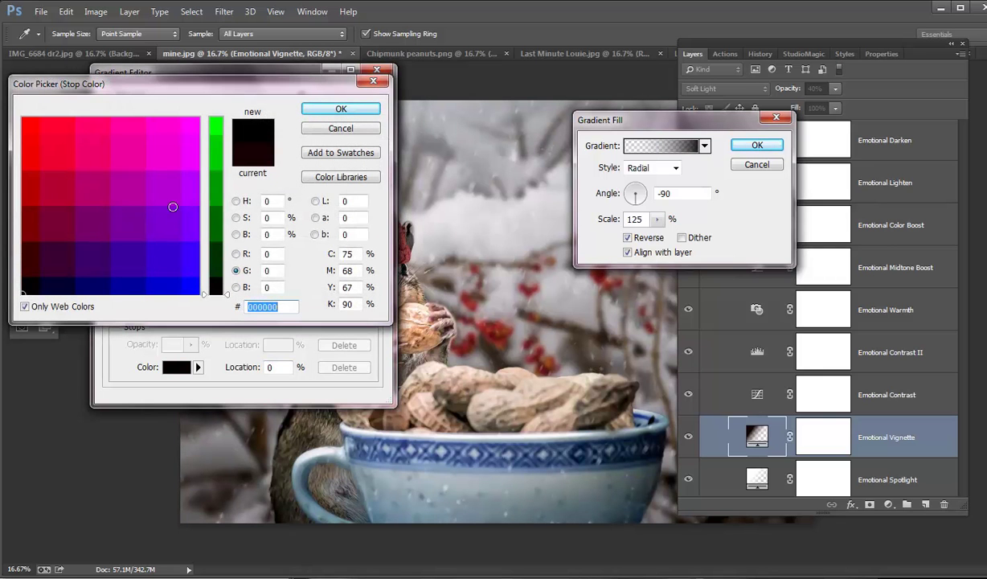
{"action": "left_click", "coordinate": [159, 255]}
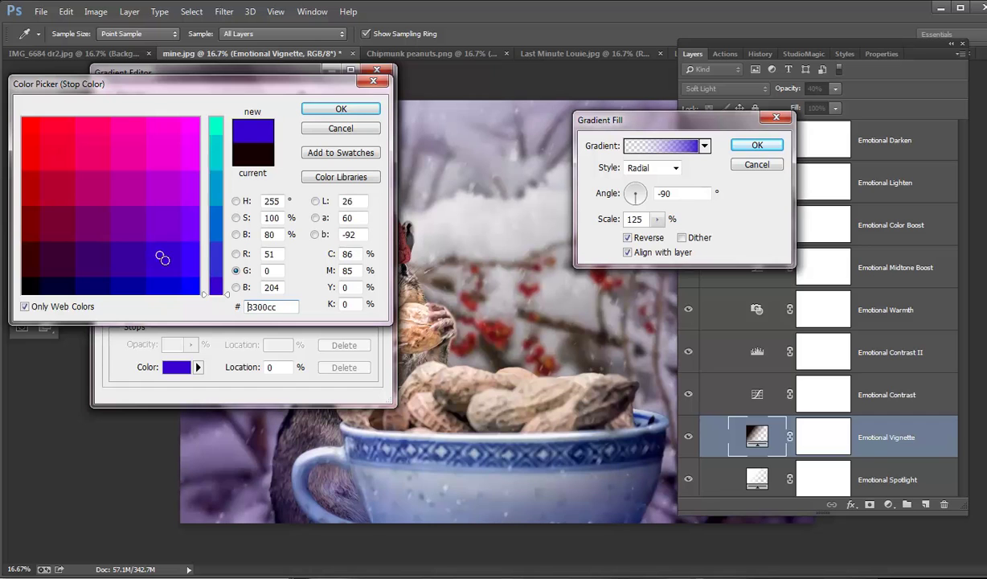
{"action": "left_click", "coordinate": [123, 290]}
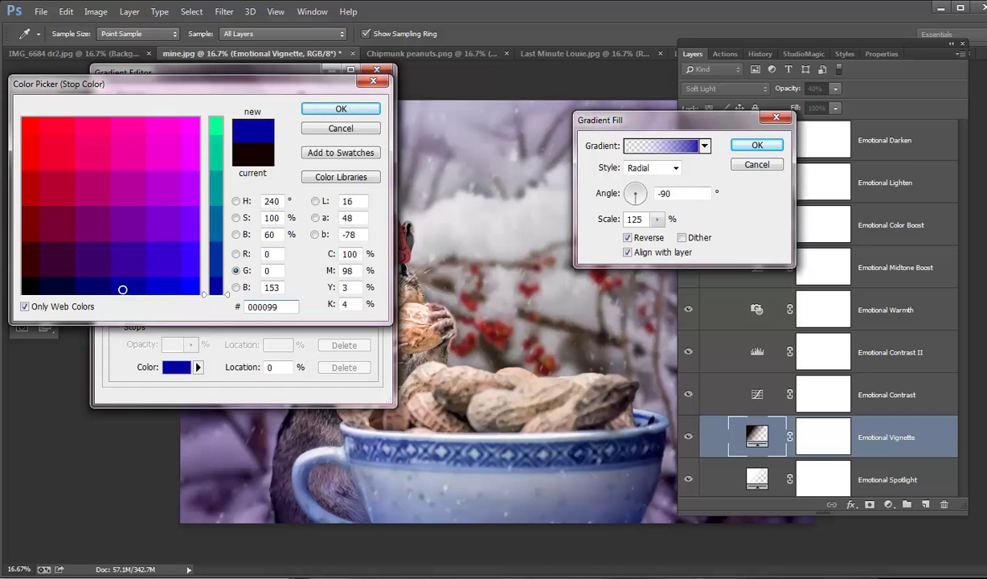
{"action": "left_click", "coordinate": [337, 129]}
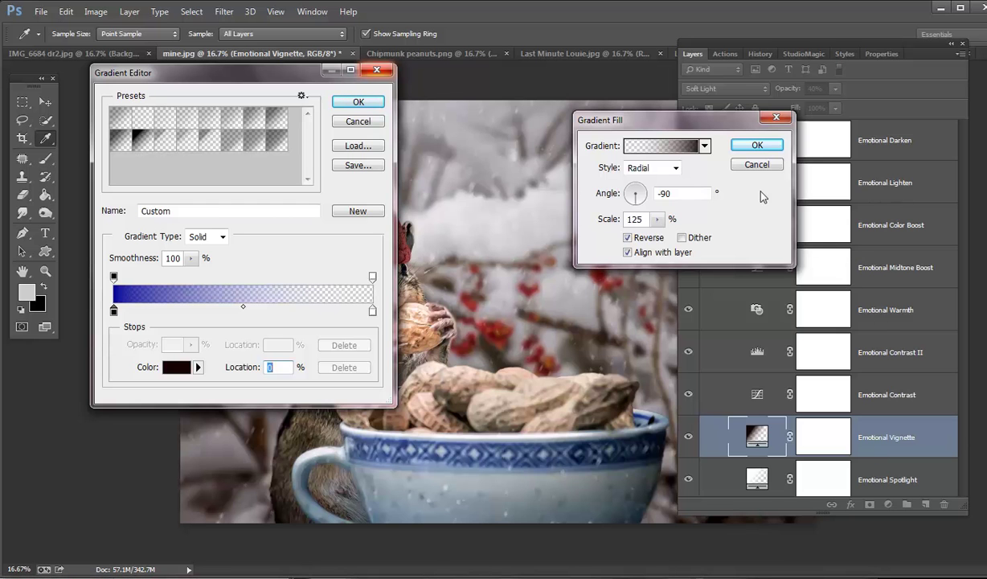
{"action": "left_click", "coordinate": [355, 102]}
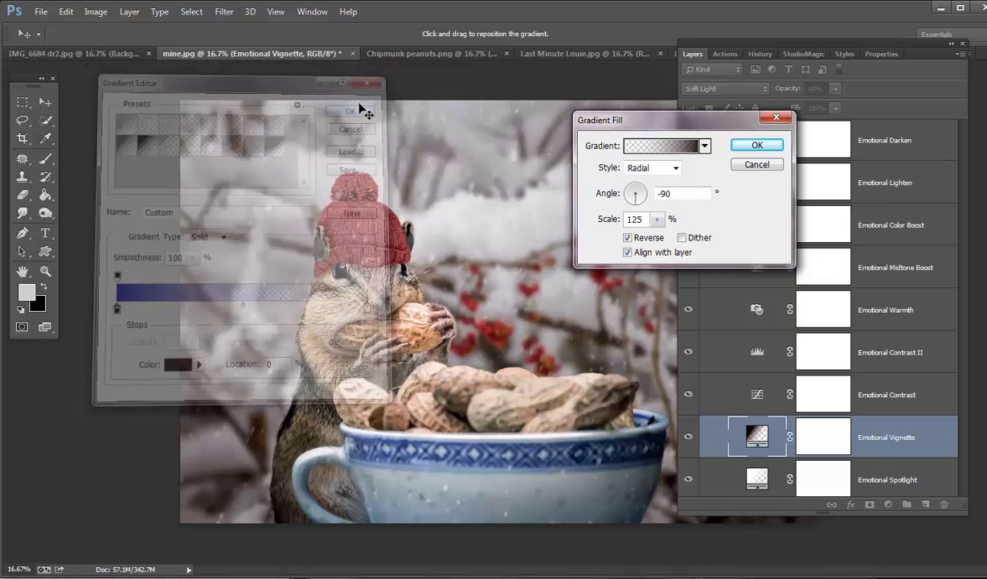
{"action": "left_click", "coordinate": [757, 145]}
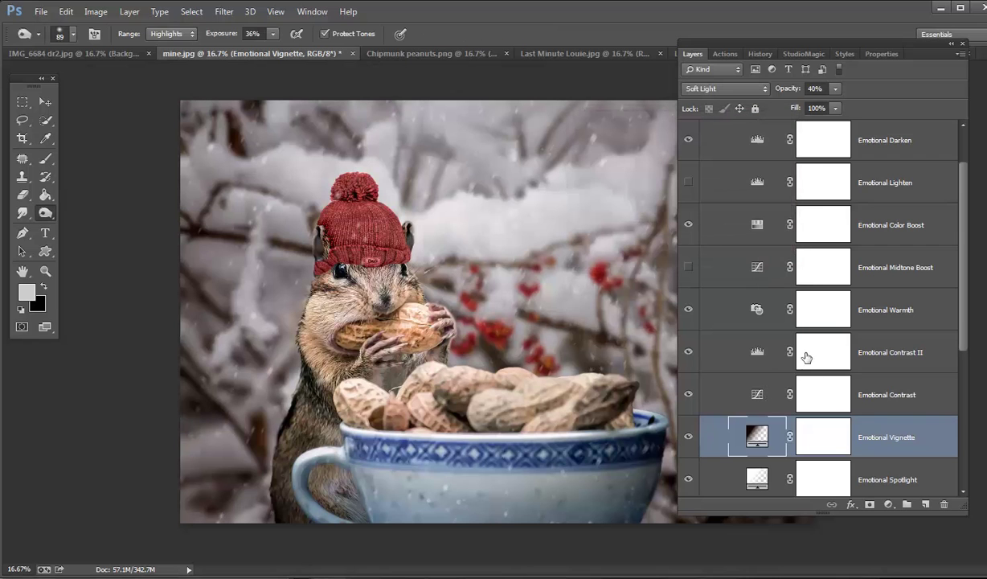
Adjust the Emotional Contrast II levels, setting the white input to 171 and the black output level to 9.
{"action": "left_click", "coordinate": [754, 355]}
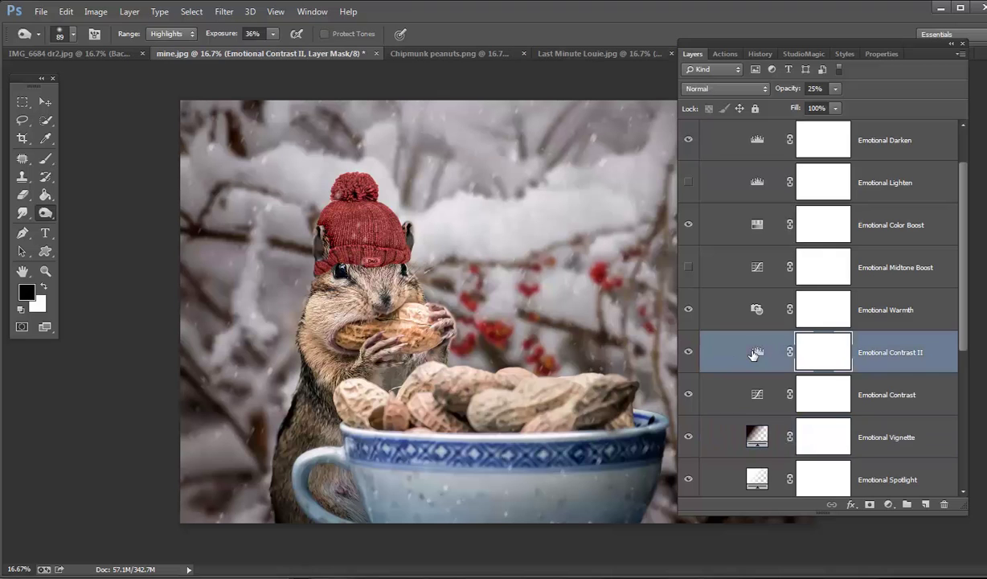
{"action": "left_click", "coordinate": [882, 55]}
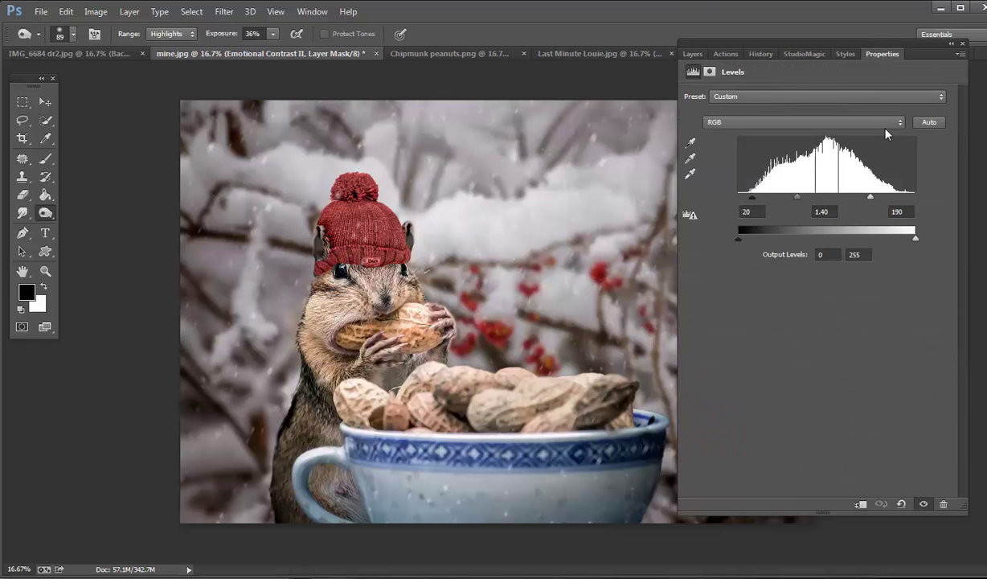
{"action": "left_click_drag", "start_coordinate": [874, 203], "coordinate": [858, 204]}
{"action": "left_click_drag", "start_coordinate": [738, 239], "coordinate": [742, 238]}
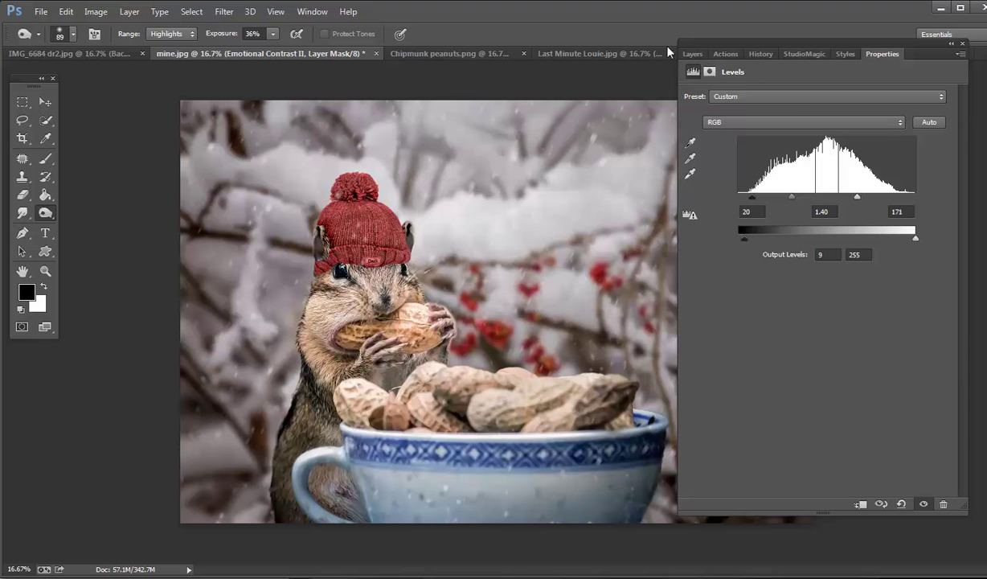
{"action": "left_click", "coordinate": [692, 53]}
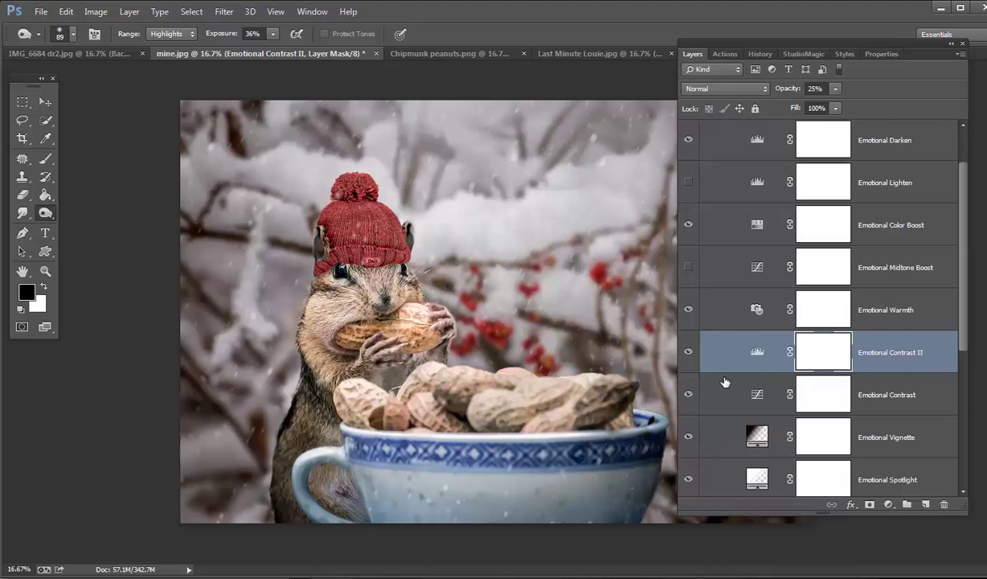
Compare the image with and without the Emotional Spotlight layer and leave that layer hidden.
{"action": "scroll", "coordinate": [719, 450], "scroll_direction": "down", "scroll_amount": 1}
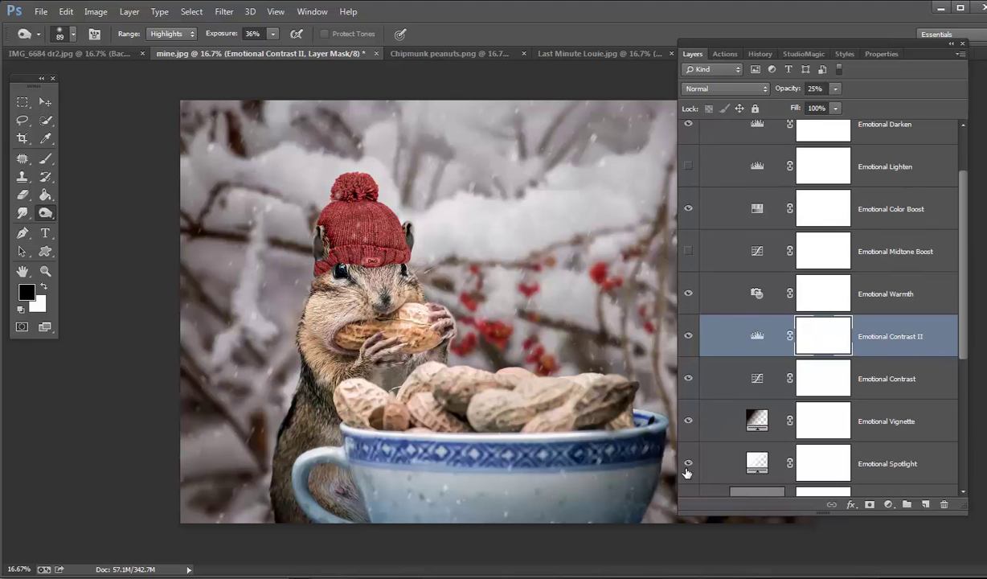
{"action": "left_click", "coordinate": [689, 466]}
{"action": "left_click", "coordinate": [689, 466]}
{"action": "left_click", "coordinate": [689, 467]}
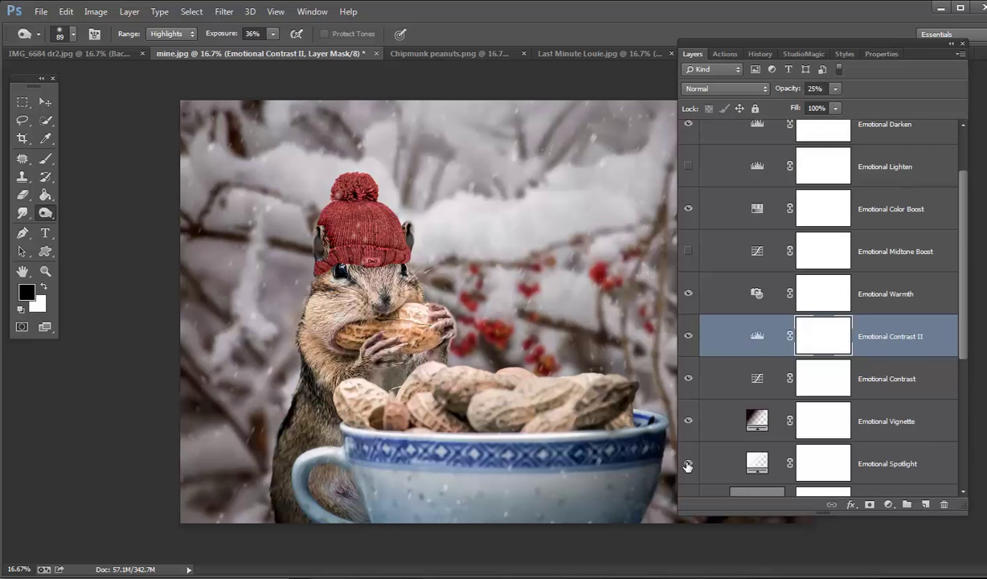
{"action": "scroll", "coordinate": [817, 343], "scroll_direction": "down", "scroll_amount": 1}
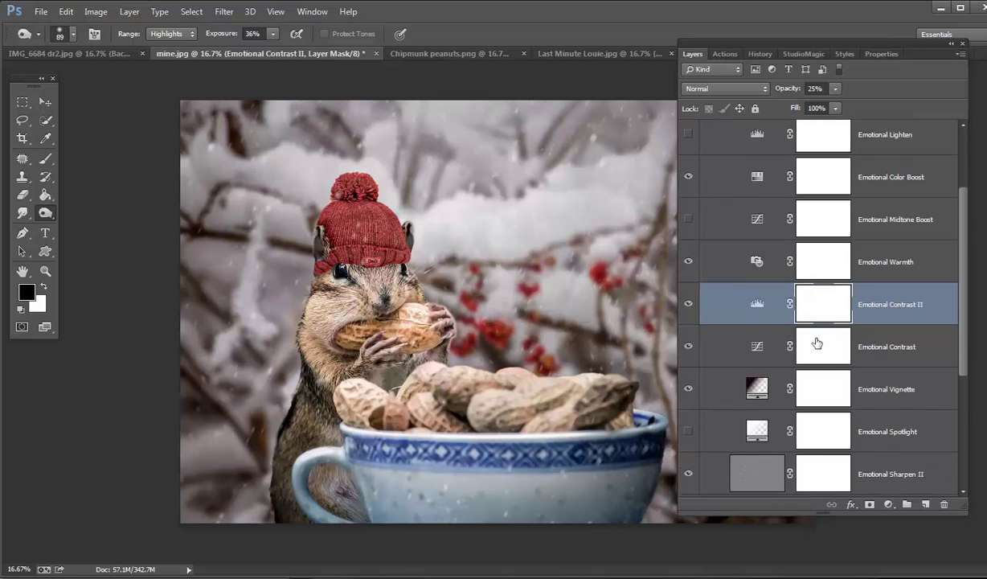
{"action": "scroll", "coordinate": [817, 343], "scroll_direction": "down", "scroll_amount": 4}
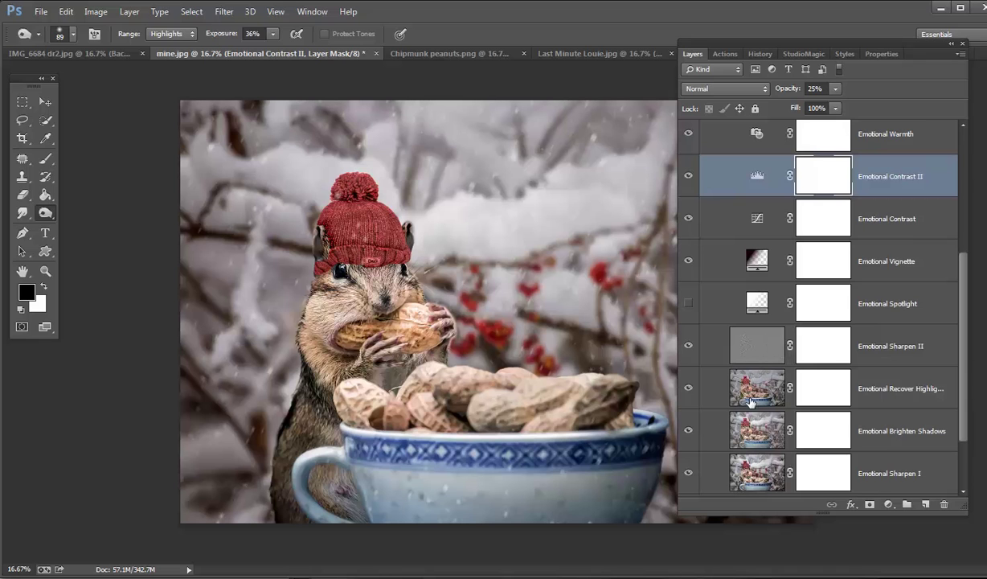
{"action": "scroll", "coordinate": [751, 402], "scroll_direction": "down", "scroll_amount": 3}
{"action": "scroll", "coordinate": [741, 410], "scroll_direction": "up", "scroll_amount": 2}
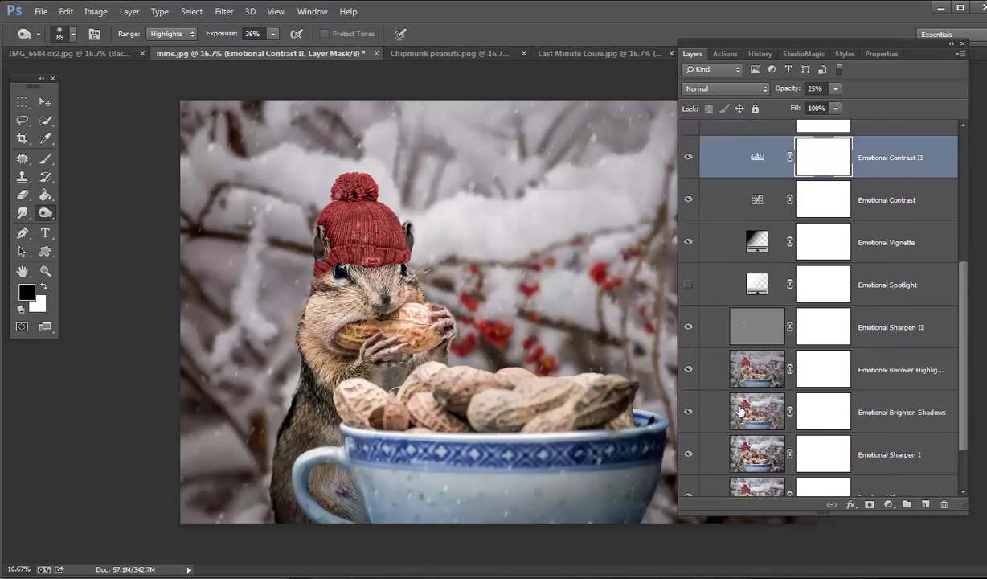
Collapse the Emotional Color Base group and run the Polar Express action above it.
{"action": "scroll", "coordinate": [741, 410], "scroll_direction": "up", "scroll_amount": 6}
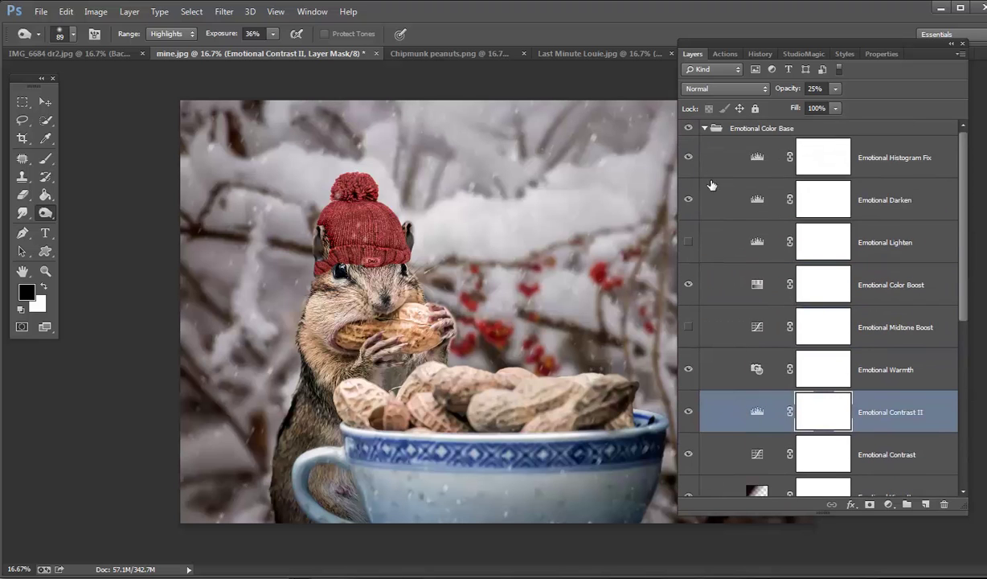
{"action": "left_click", "coordinate": [705, 129]}
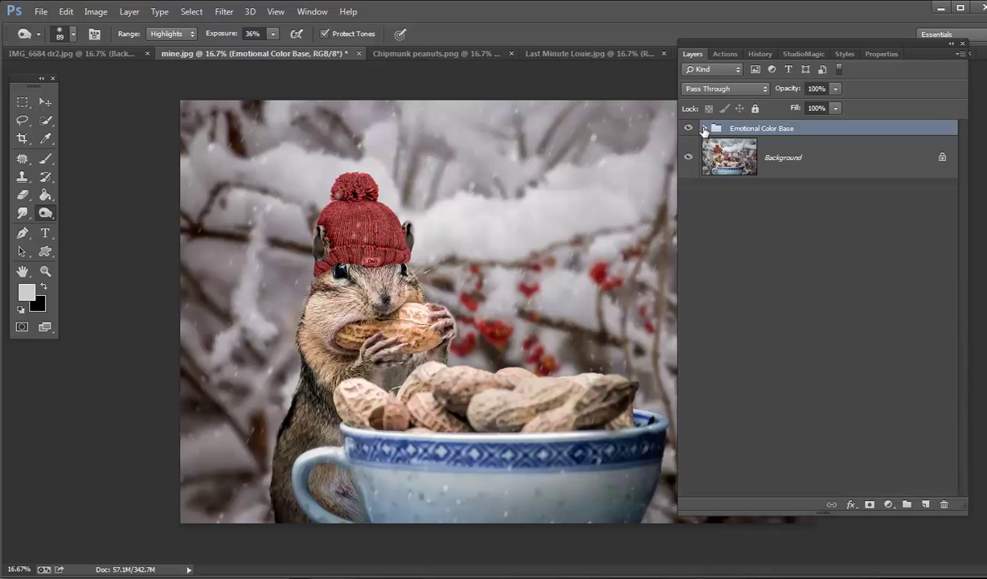
{"action": "left_click_drag", "start_coordinate": [802, 44], "coordinate": [893, 46]}
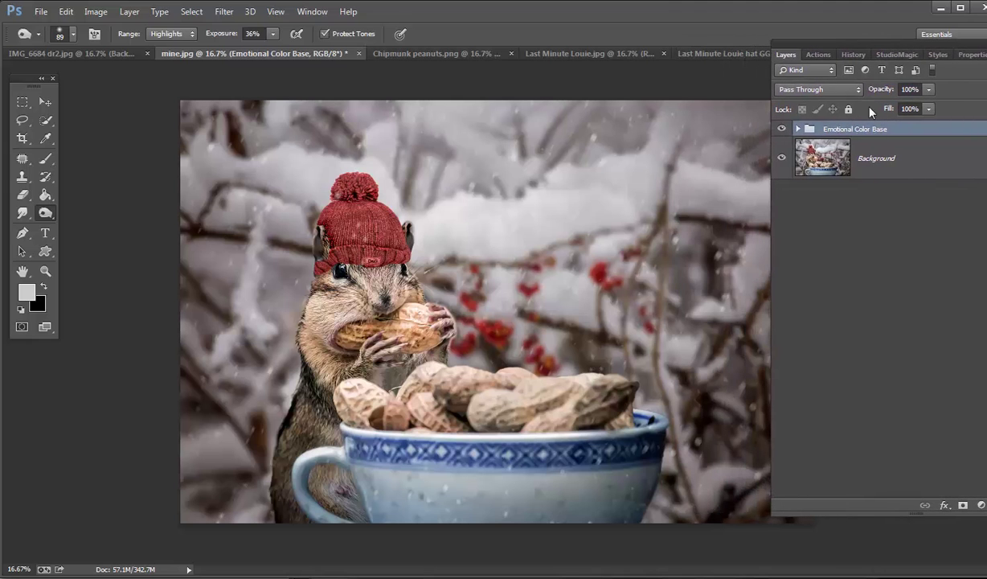
{"action": "left_click", "coordinate": [819, 56]}
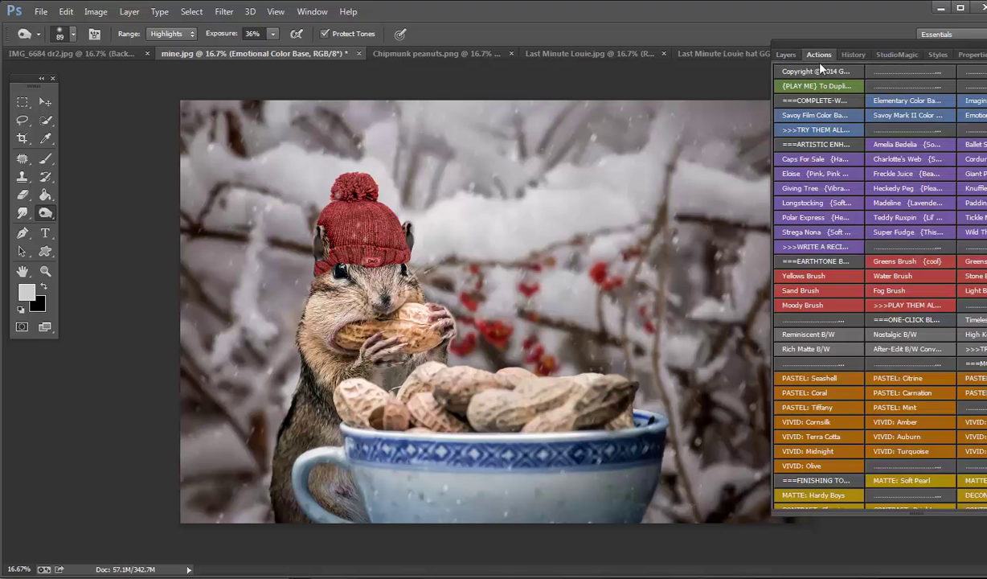
{"action": "left_click", "coordinate": [809, 220]}
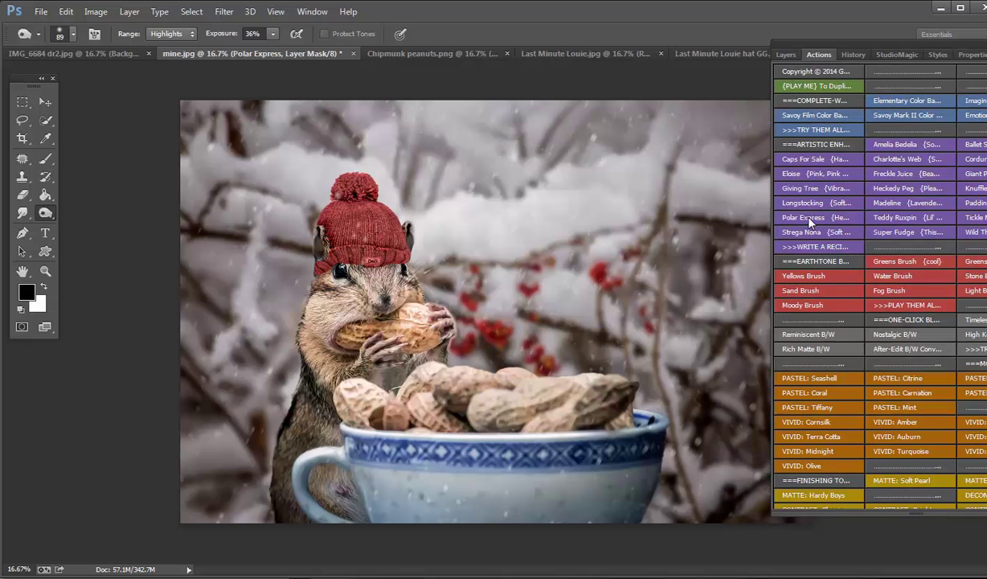
{"action": "left_click_drag", "start_coordinate": [821, 48], "coordinate": [854, 50]}
{"action": "left_click", "coordinate": [818, 57]}
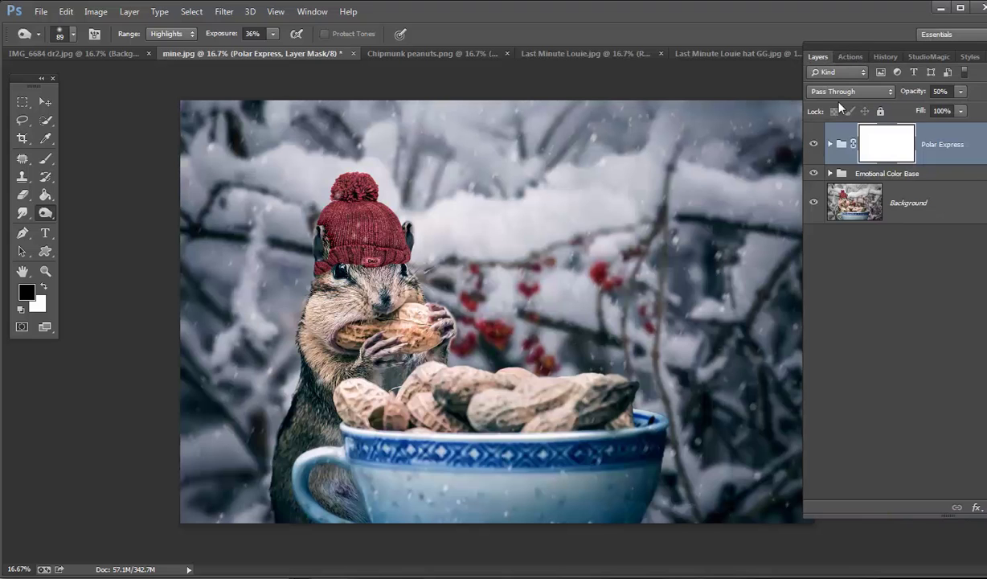
Expand the Polar Express group and compare the image with and without its Polar Chill More, Polar Haze and Polar Contrast III layers.
{"action": "left_click", "coordinate": [829, 145]}
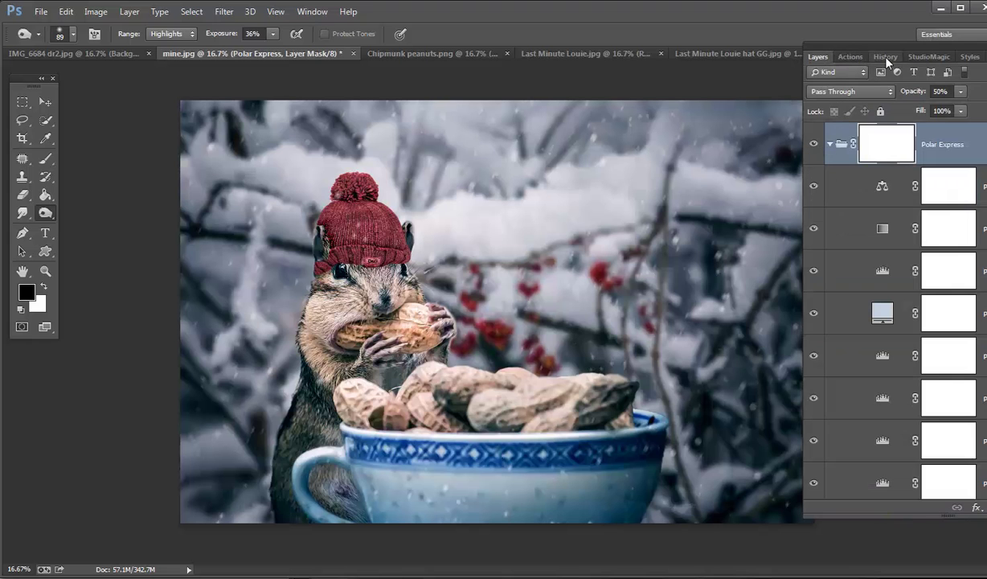
{"action": "left_click_drag", "start_coordinate": [880, 54], "coordinate": [822, 35]}
{"action": "left_click", "coordinate": [756, 168]}
{"action": "left_click", "coordinate": [756, 168]}
{"action": "left_click", "coordinate": [756, 296]}
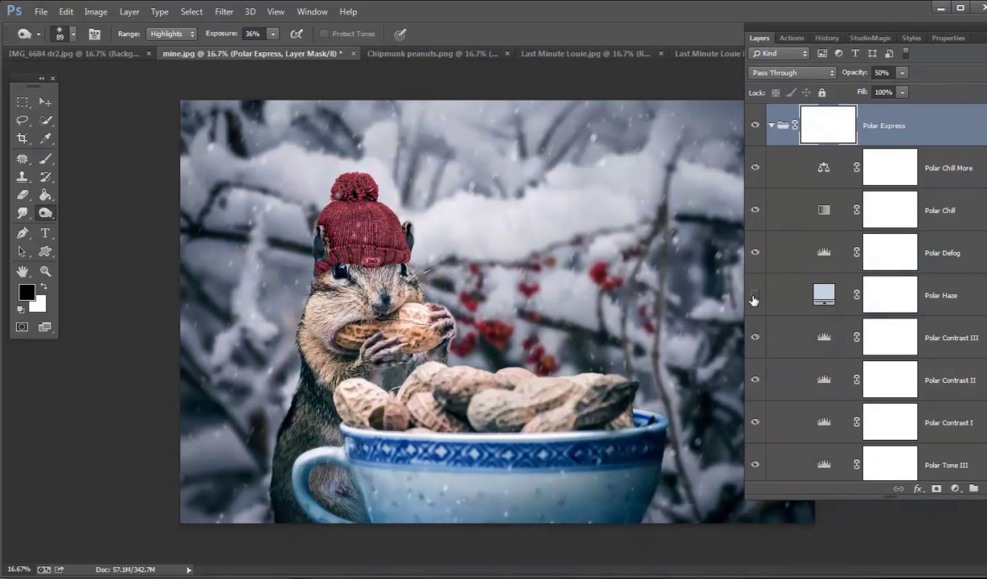
{"action": "left_click", "coordinate": [755, 298]}
{"action": "left_click", "coordinate": [755, 337]}
{"action": "left_click", "coordinate": [755, 337]}
Compare the image repeatedly with and without the Polar Tone I layer.
{"action": "scroll", "coordinate": [817, 266], "scroll_direction": "down", "scroll_amount": 3}
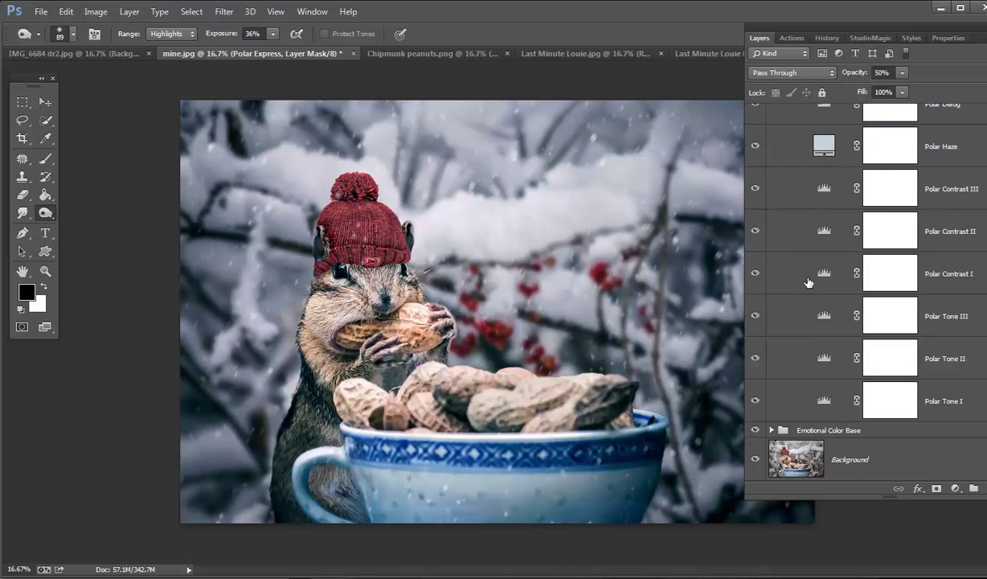
{"action": "left_click", "coordinate": [756, 402]}
{"action": "left_click", "coordinate": [756, 402]}
{"action": "left_click", "coordinate": [756, 402]}
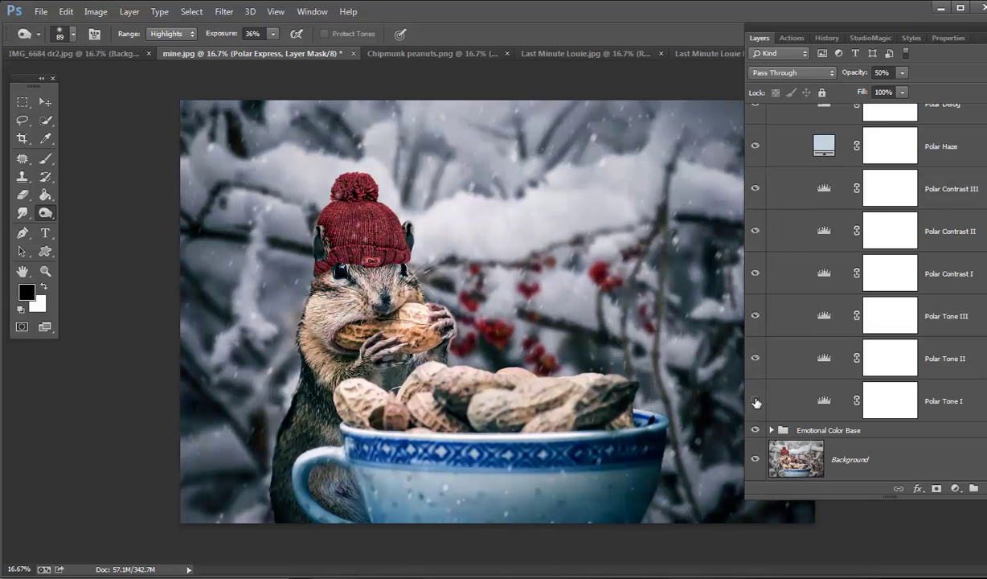
{"action": "left_click", "coordinate": [755, 402]}
{"action": "left_click", "coordinate": [756, 402]}
{"action": "left_click", "coordinate": [755, 402]}
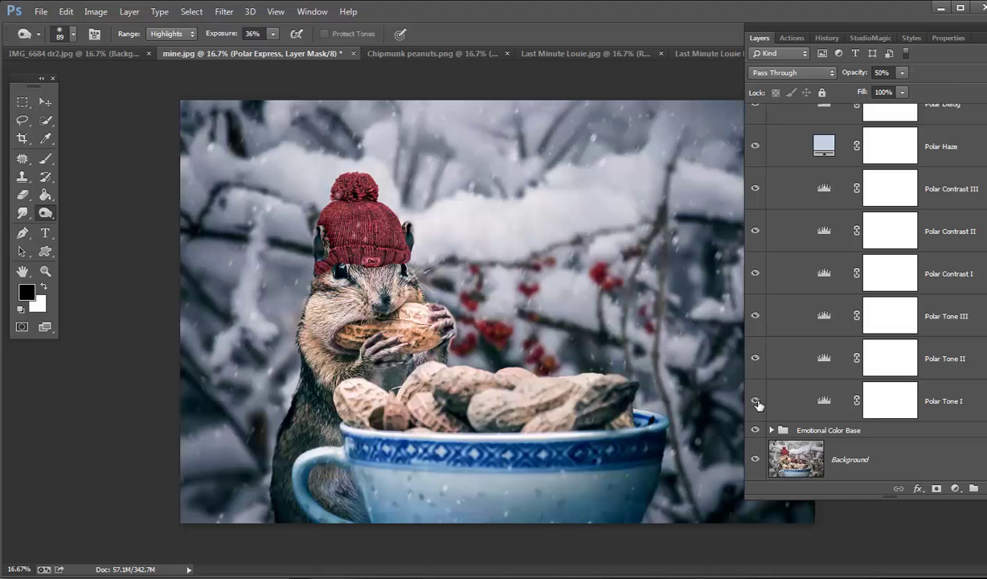
{"action": "left_click", "coordinate": [756, 402]}
{"action": "left_click", "coordinate": [757, 405]}
Set the Polar Tone I layer's opacity to 71%.
{"action": "left_click", "coordinate": [810, 391]}
{"action": "left_click", "coordinate": [903, 72]}
{"action": "left_click_drag", "start_coordinate": [901, 90], "coordinate": [899, 92]}
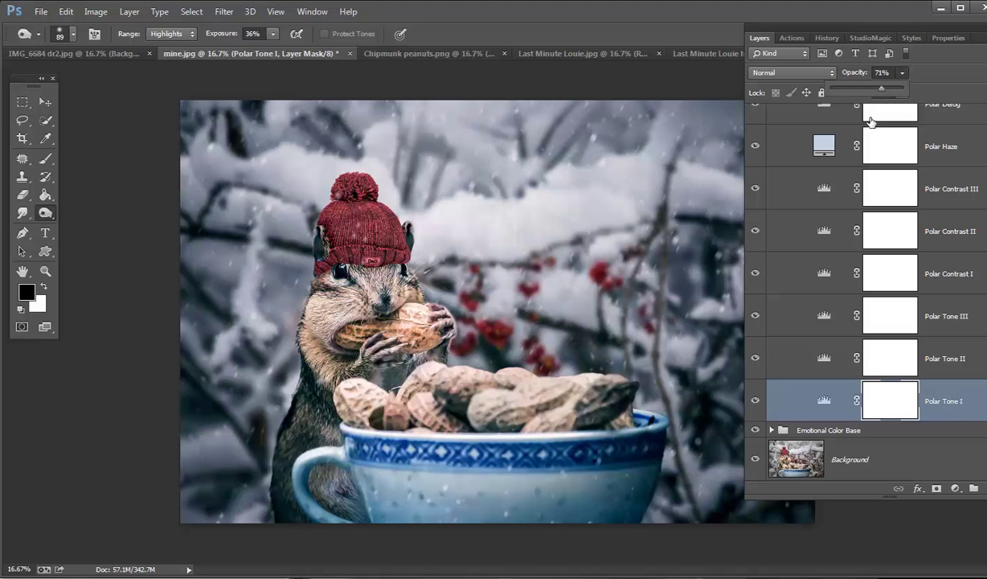
Compare the image with and without the Polar Tone II, Polar Tone III and Polar Contrast I layers.
{"action": "left_click", "coordinate": [787, 363]}
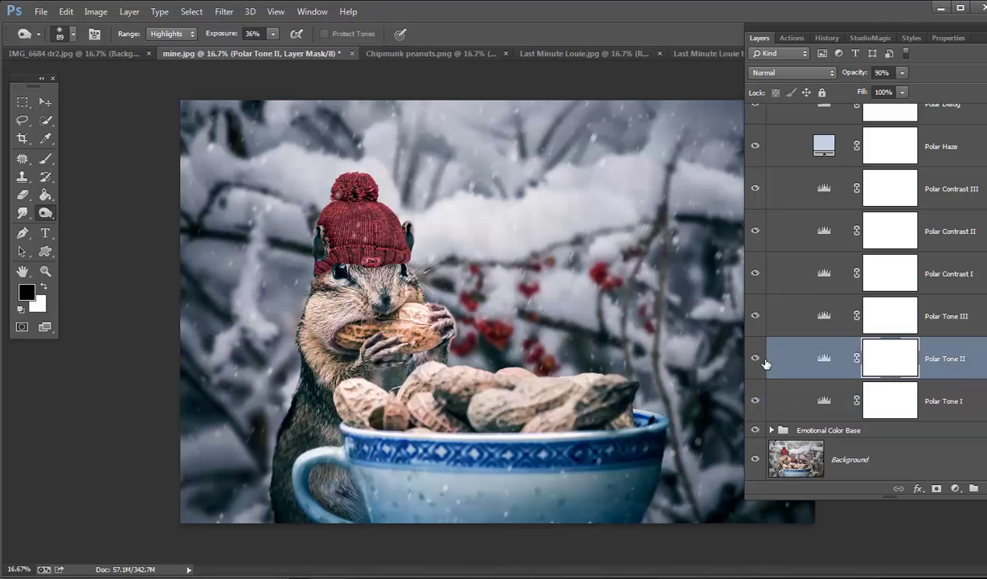
{"action": "left_click", "coordinate": [754, 360]}
{"action": "left_click", "coordinate": [754, 359]}
{"action": "left_click", "coordinate": [754, 364]}
{"action": "left_click", "coordinate": [756, 318]}
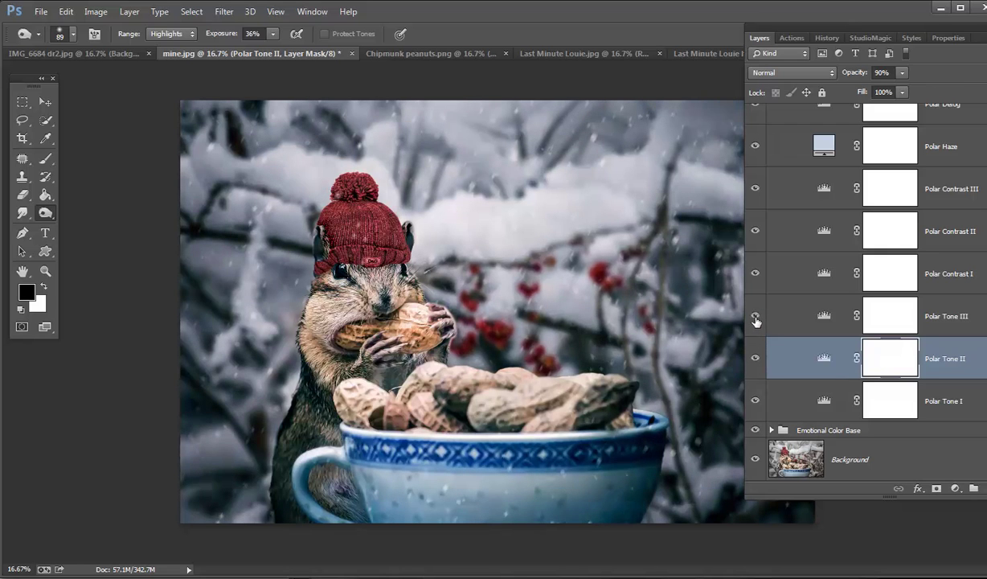
{"action": "left_click", "coordinate": [755, 275]}
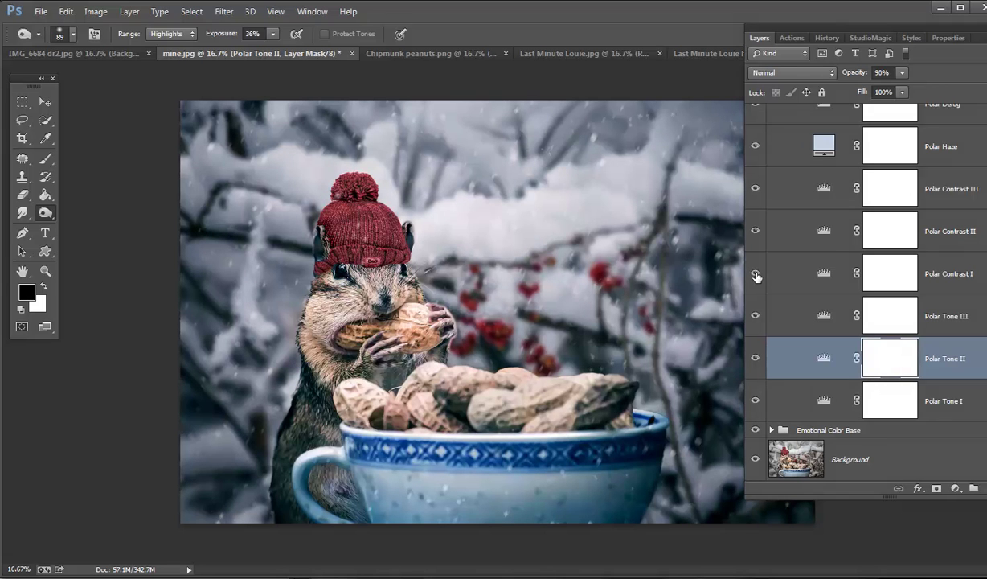
Set the Polar Contrast I layer's opacity to 33% and collapse the Polar Express group.
{"action": "left_click", "coordinate": [770, 280]}
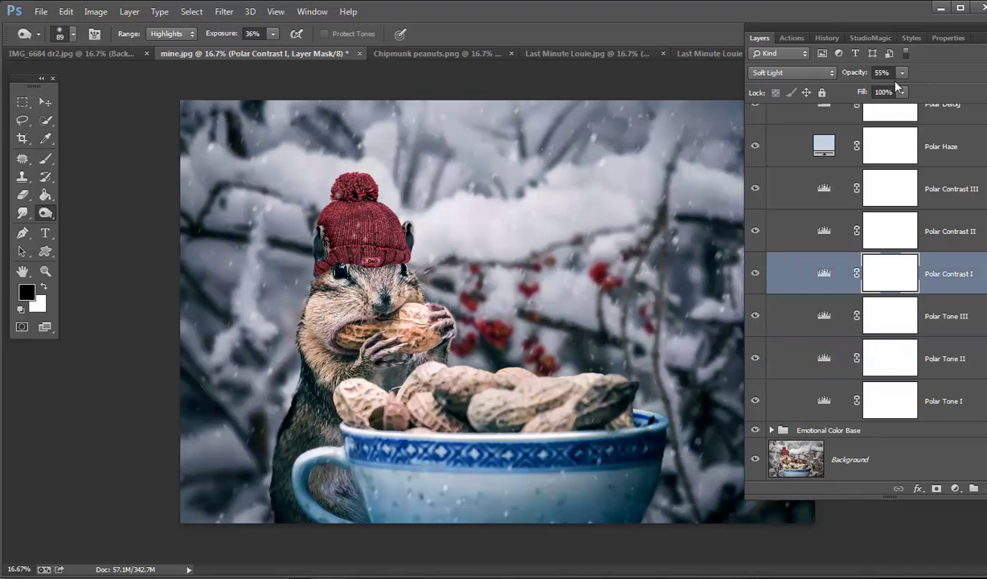
{"action": "left_click", "coordinate": [903, 73]}
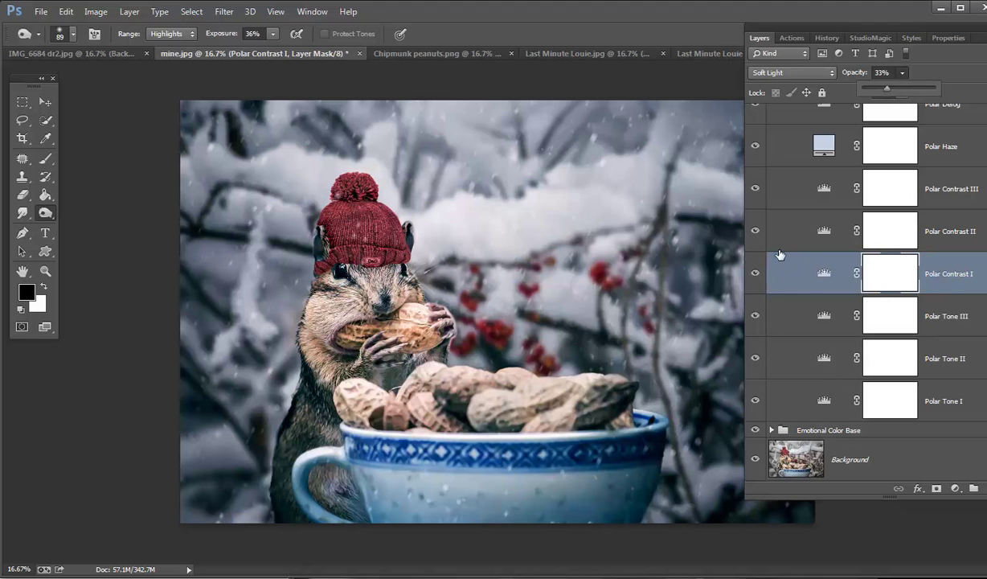
{"action": "scroll", "coordinate": [777, 259], "scroll_direction": "up", "scroll_amount": 3}
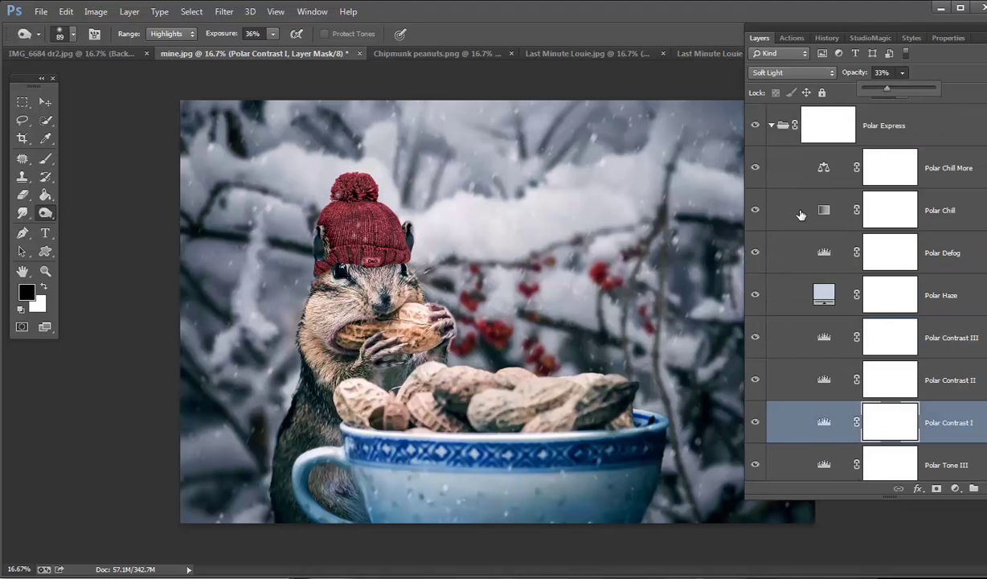
{"action": "left_click", "coordinate": [770, 125]}
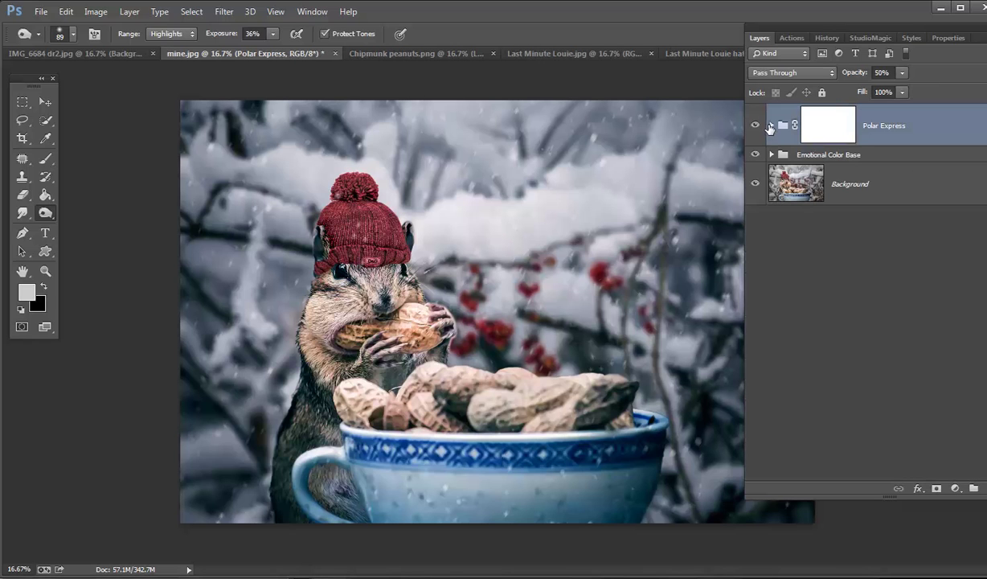
Uncover the whole image and compare mine.jpg with the finished reference Last Minute Louie hat GG.jpg.
{"action": "left_click_drag", "start_coordinate": [801, 30], "coordinate": [872, 51]}
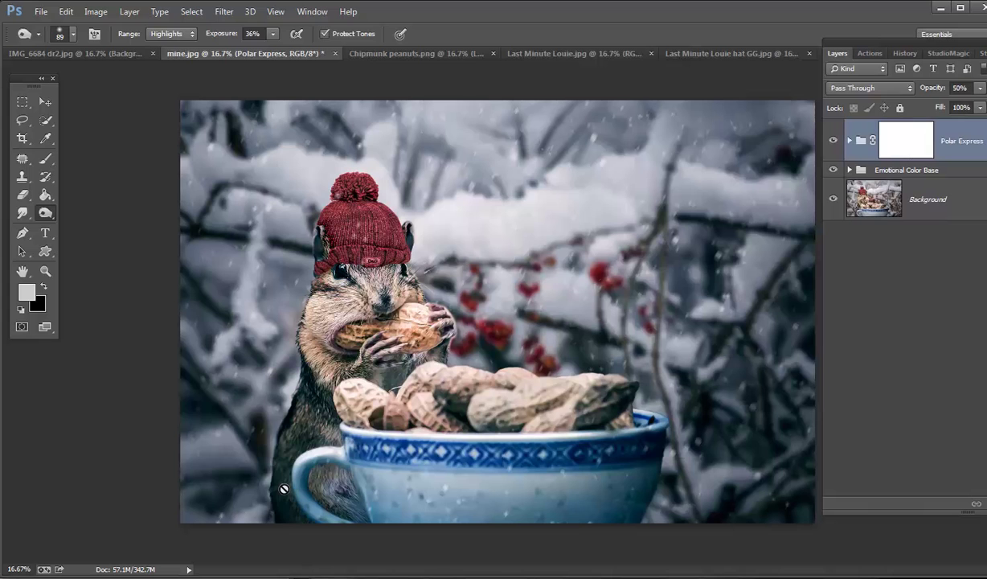
{"action": "left_click_drag", "start_coordinate": [859, 48], "coordinate": [917, 61]}
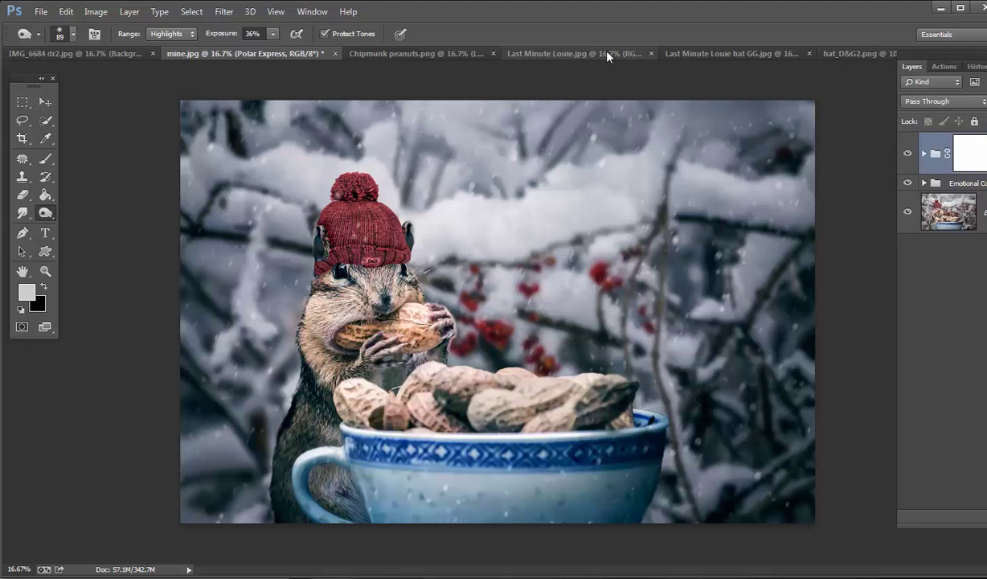
{"action": "left_click", "coordinate": [697, 54]}
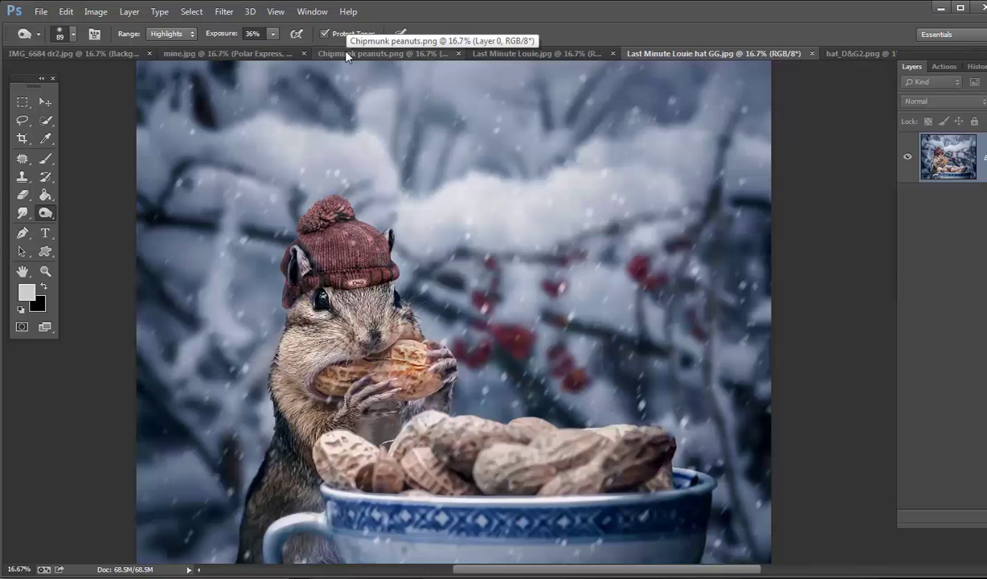
{"action": "left_click", "coordinate": [240, 57]}
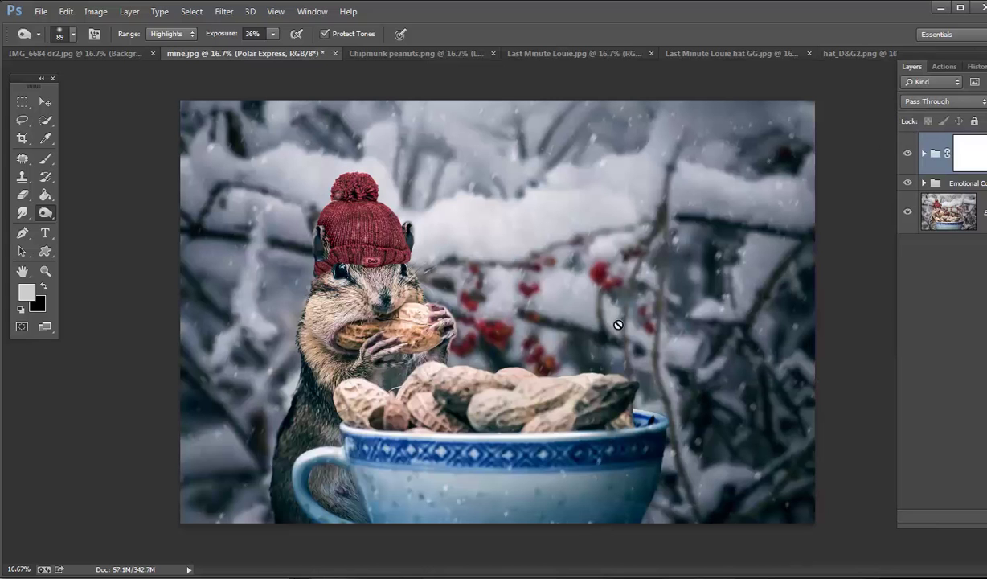
Crop mine.jpg to a landscape 7:5 frame around the chipmunk and cup, trimming the upper edge and both sides.
{"action": "left_click", "coordinate": [21, 138]}
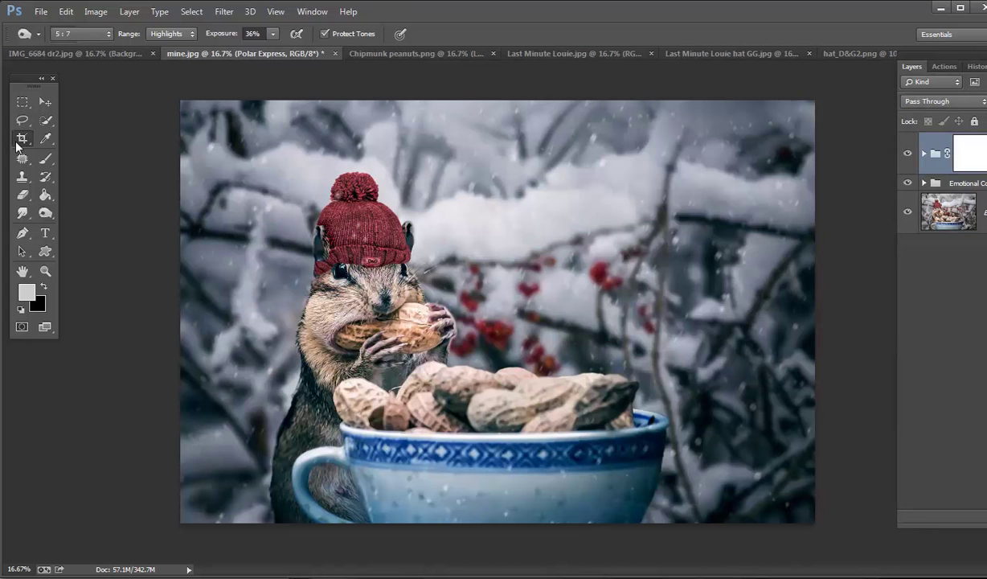
{"action": "right_click", "coordinate": [515, 209]}
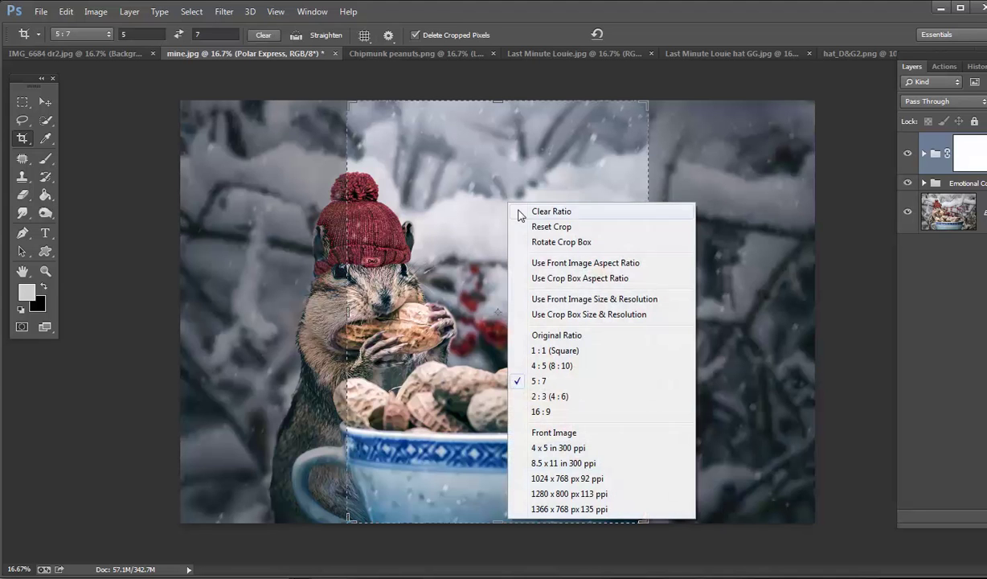
{"action": "left_click", "coordinate": [537, 250]}
{"action": "mouse_move", "coordinate": [283, 174]}
{"action": "left_mouse_down"}
{"action": "mouse_move", "coordinate": [274, 183]}
{"action": "mouse_move", "coordinate": [271, 172]}
{"action": "mouse_move", "coordinate": [286, 165]}
{"action": "mouse_move", "coordinate": [274, 168]}
{"action": "left_mouse_up"}
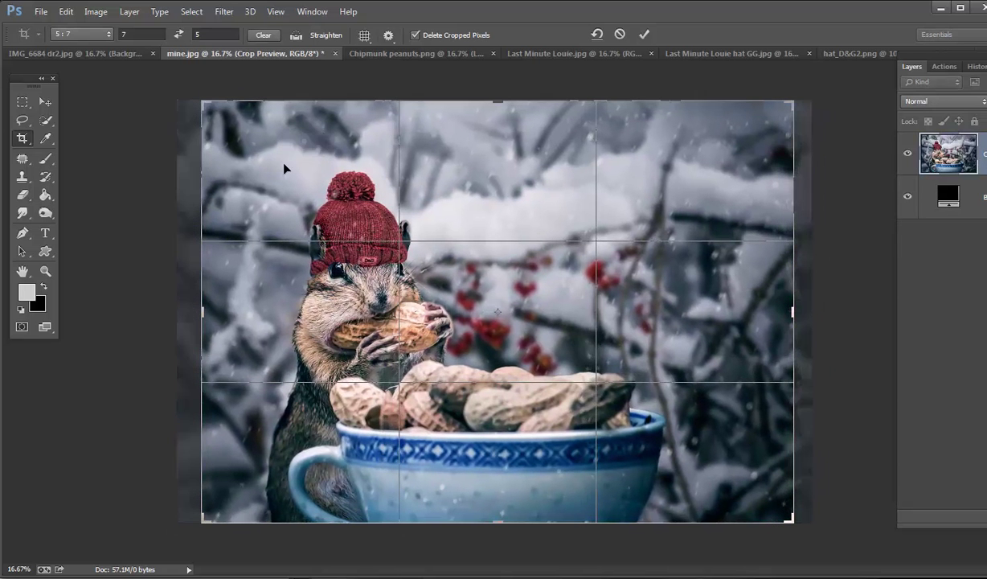
{"action": "left_click_drag", "start_coordinate": [800, 110], "coordinate": [768, 118]}
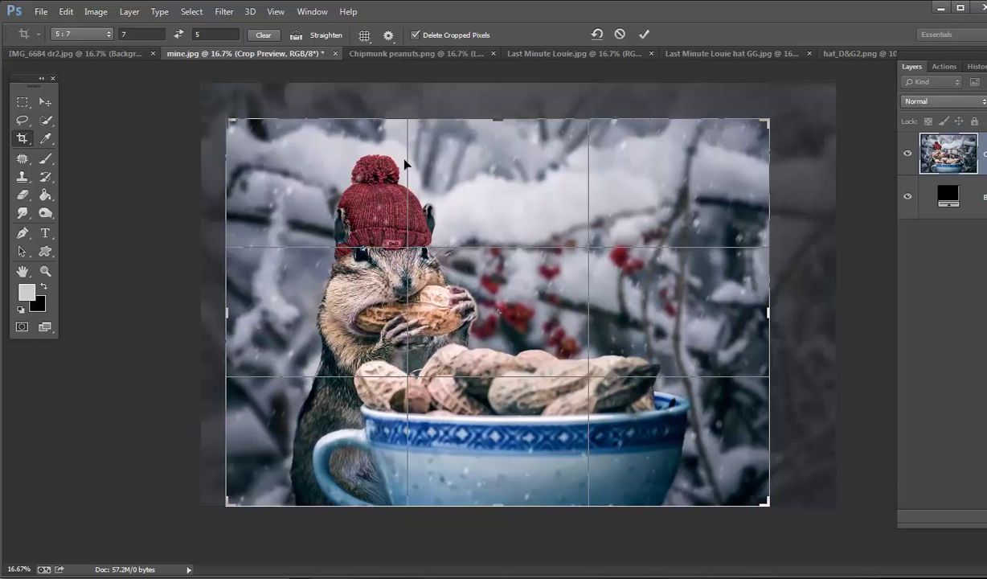
{"action": "left_click", "coordinate": [645, 34]}
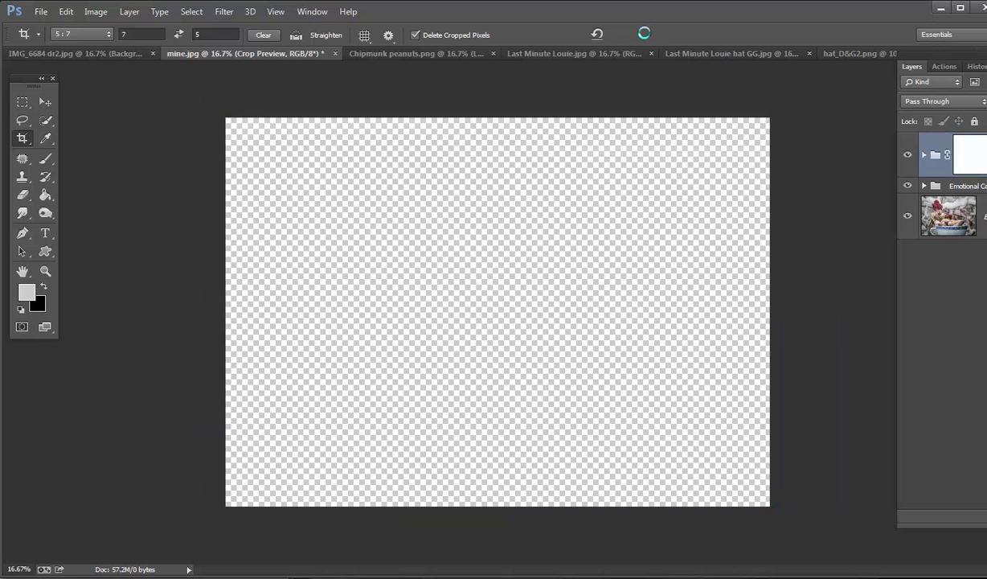